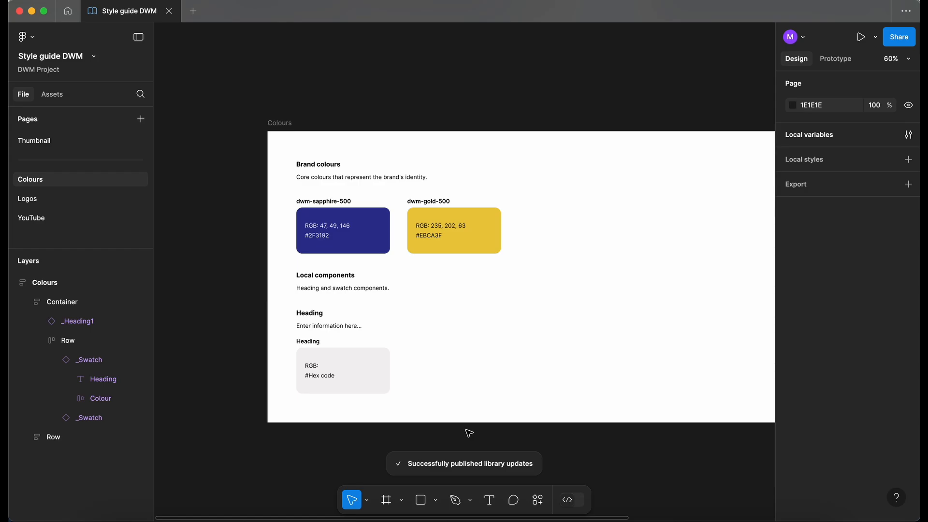
# - Duplicate the Brand colours container and change the copy's heading to "Extended palette"
pyautogui.scroll(-3, 469, 433)
pyautogui.click(252, 91)
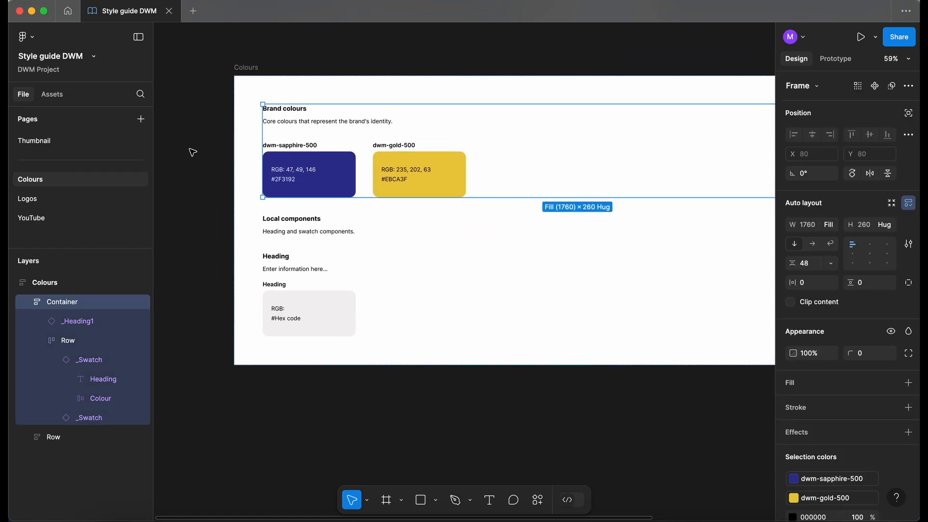
pyautogui.scroll(1, 192, 152)
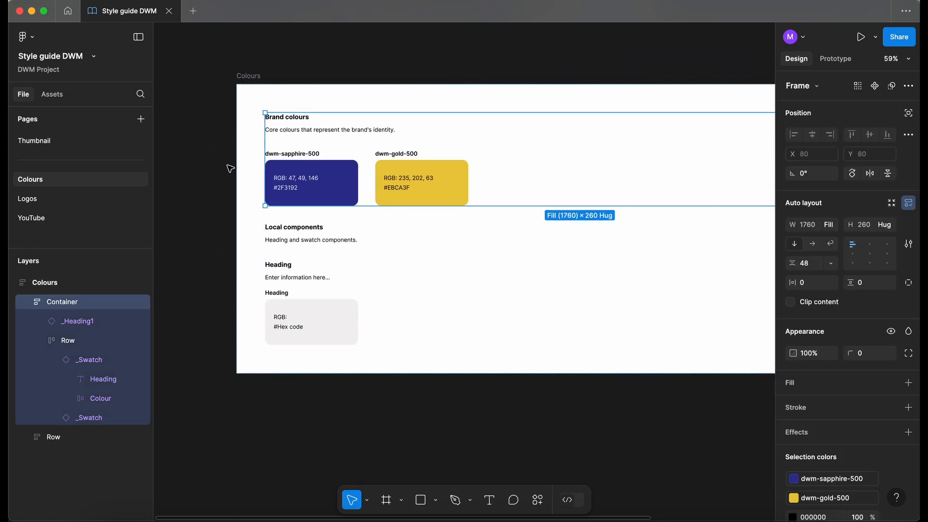
pyautogui.press('super+d')
pyautogui.scroll(-2, 230, 168)
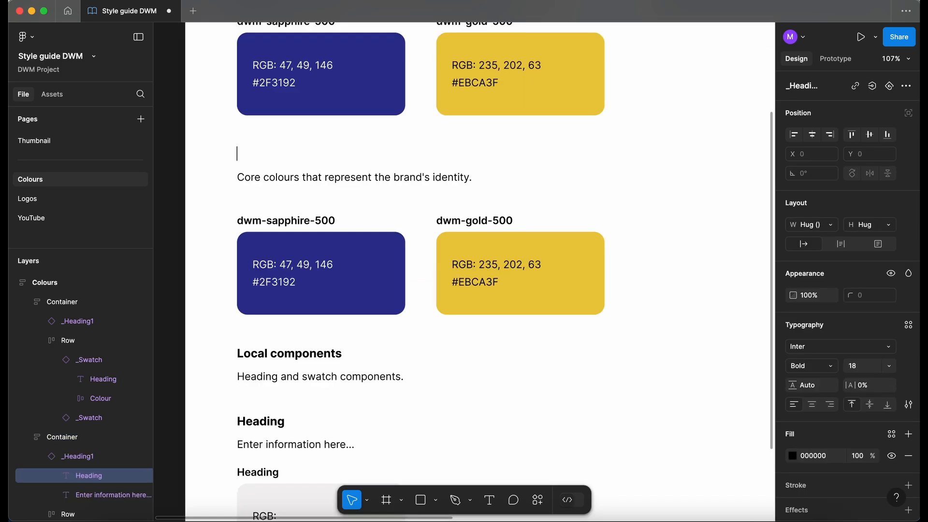
pyautogui.write('Extended palette')
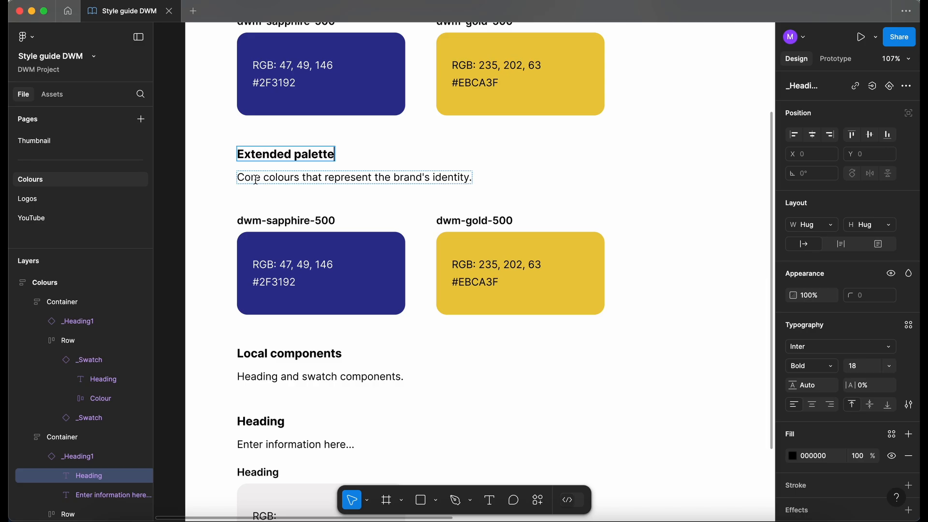
# - Reset the description text in the Extended palette section and delete its dwm-gold-500 swatch
pyautogui.rightClick(300, 179)
pyautogui.click(363, 366)
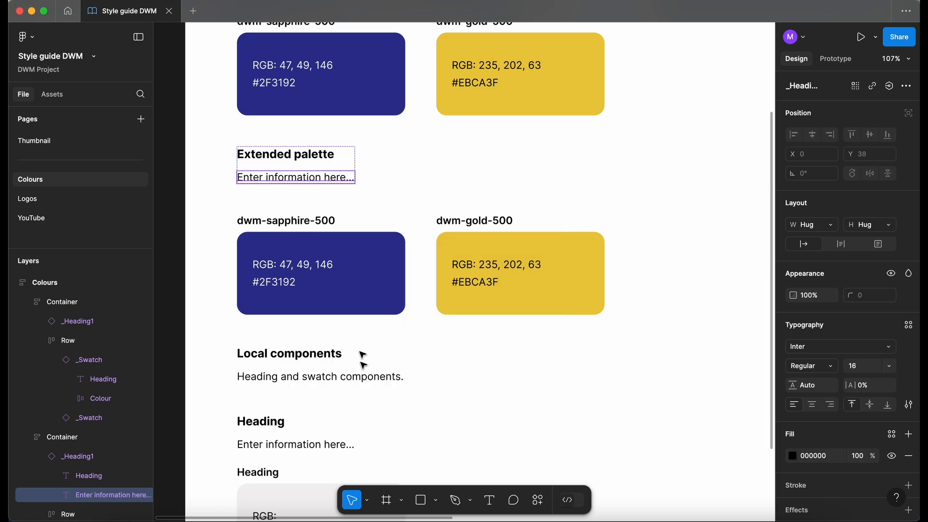
pyautogui.scroll(-3, 222, 168)
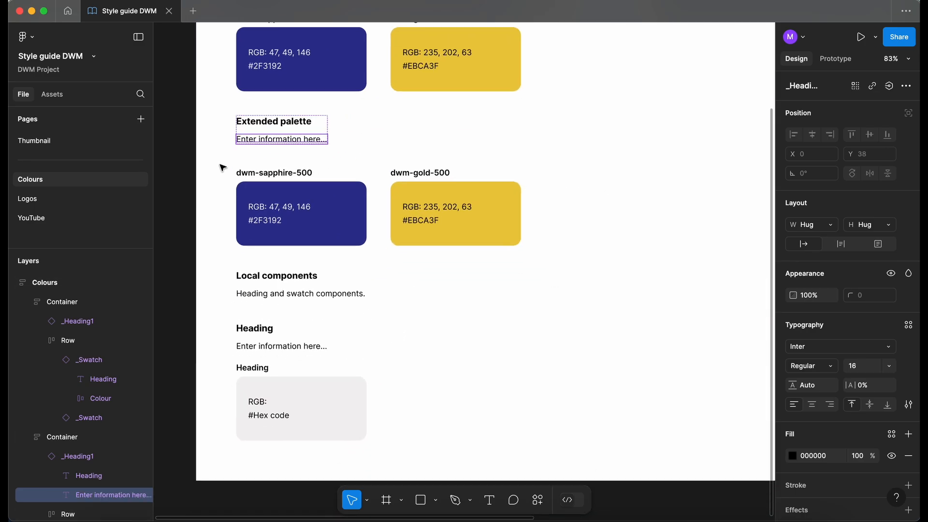
pyautogui.click(311, 205)
pyautogui.click(451, 207)
pyautogui.press('Delete')
# - Reset all changes on the remaining dwm-sapphire-500 swatch in the Extended palette section
pyautogui.click(313, 196)
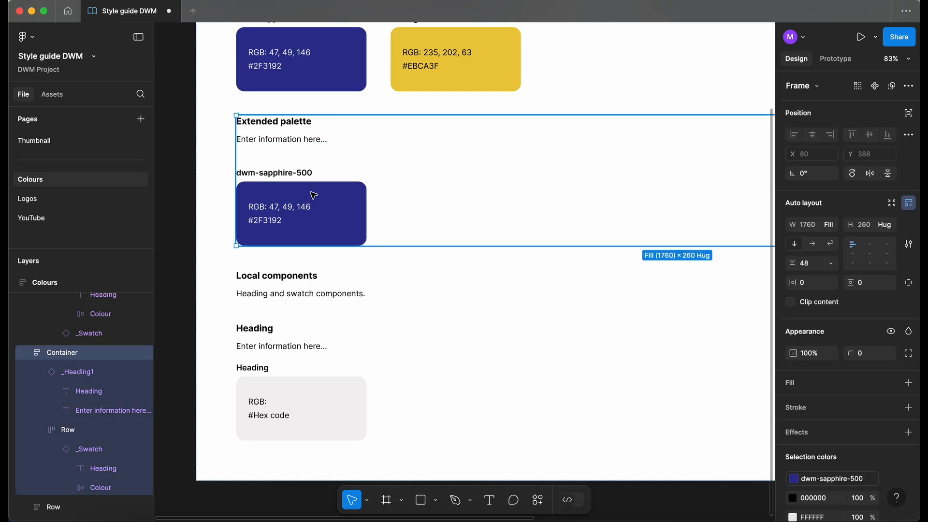
pyautogui.click(314, 196)
pyautogui.scroll(-2, 311, 196)
pyautogui.click(100, 451)
pyautogui.rightClick(100, 450)
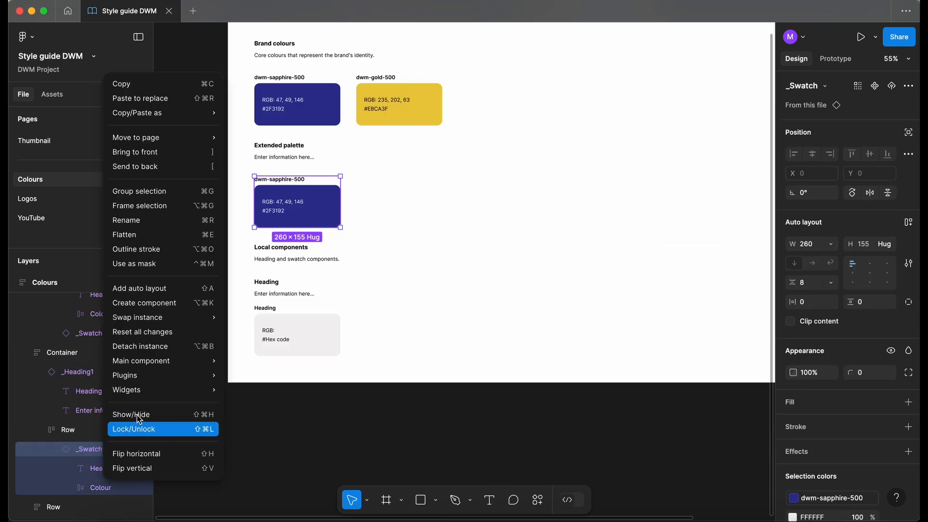
pyautogui.click(152, 335)
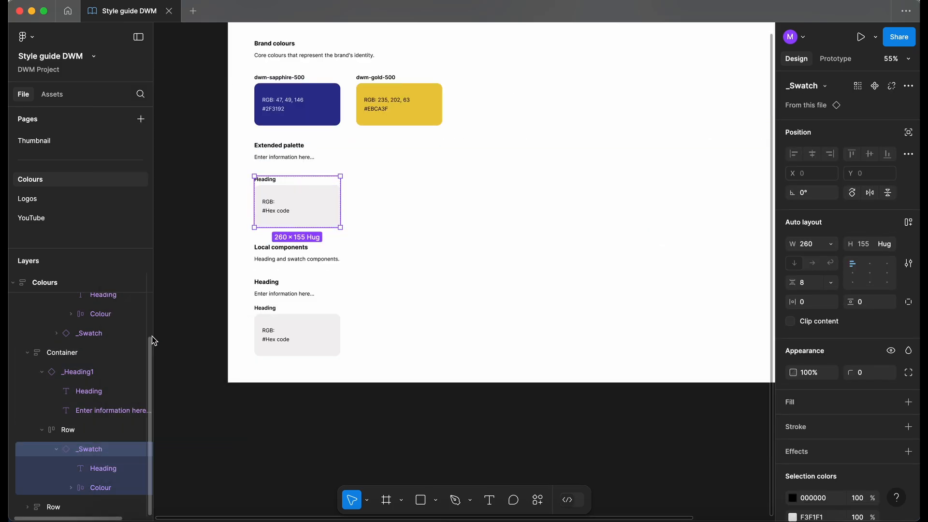
pyautogui.scroll(2, 247, 244)
pyautogui.click(254, 249)
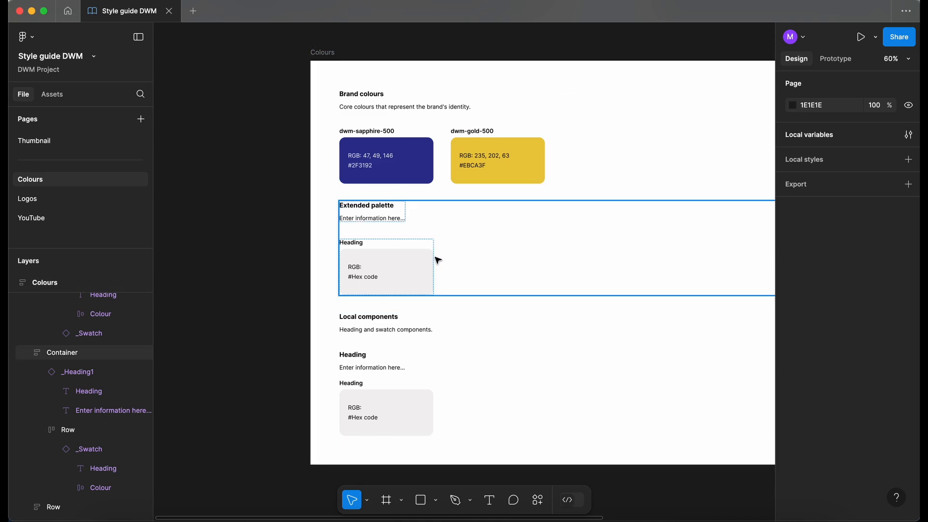
# - Draw a frame of about 325 × 286 on the empty canvas beside the Colours frame
pyautogui.hscroll(3, 257, 256)
pyautogui.scroll(-1, 256, 257)
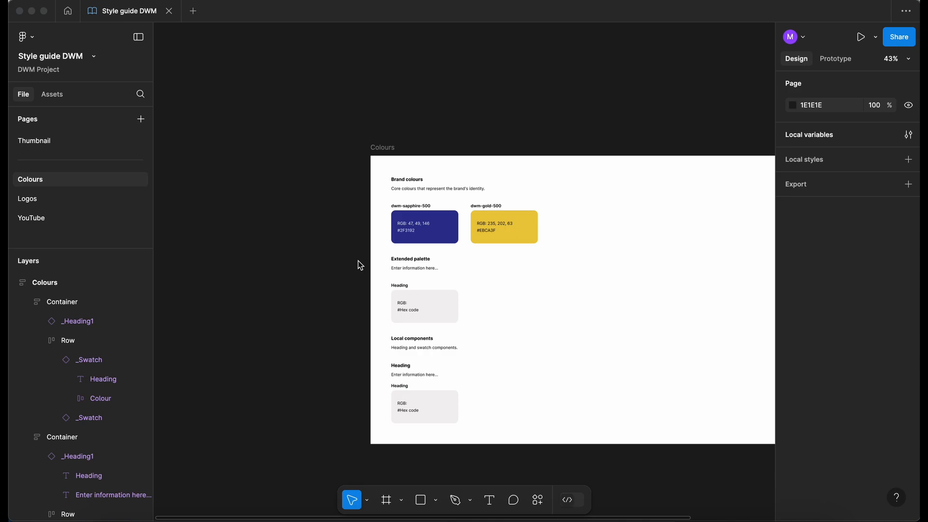
pyautogui.hscroll(-3, 360, 265)
pyautogui.scroll(-1, 360, 265)
pyautogui.click(344, 246)
pyautogui.press('f')
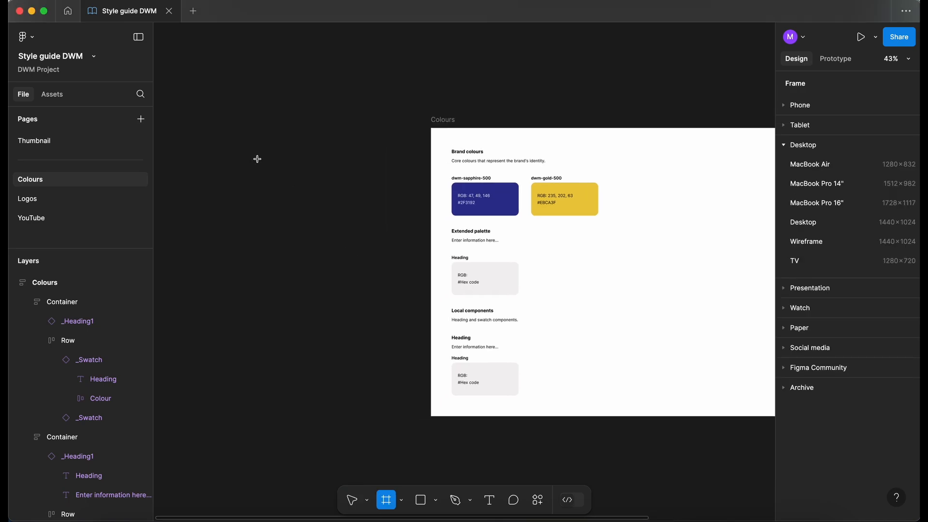
pyautogui.moveTo(234, 153); pyautogui.dragTo(318, 227)
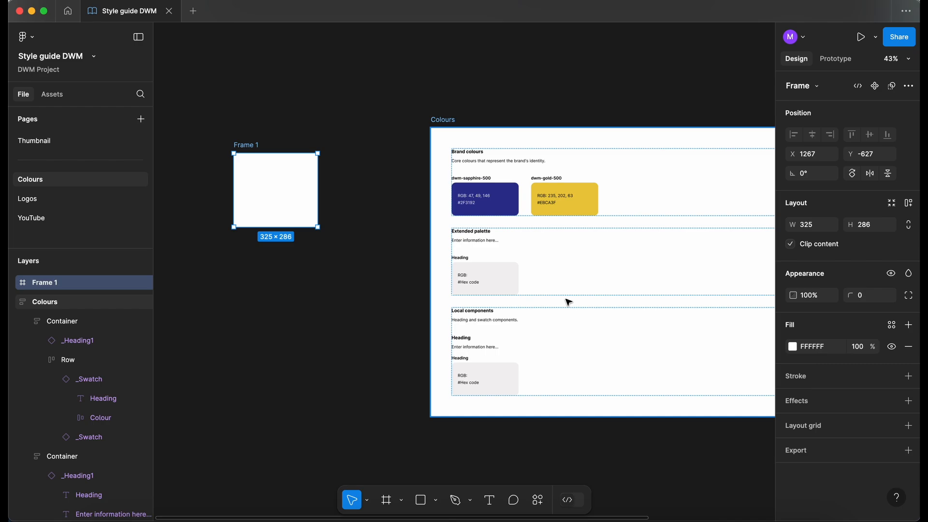
# - Fill the new frame with the sapphire colour 2F3192 sampled from the dwm-sapphire-500 swatch
pyautogui.press('i')
pyautogui.scroll(3, 508, 189)
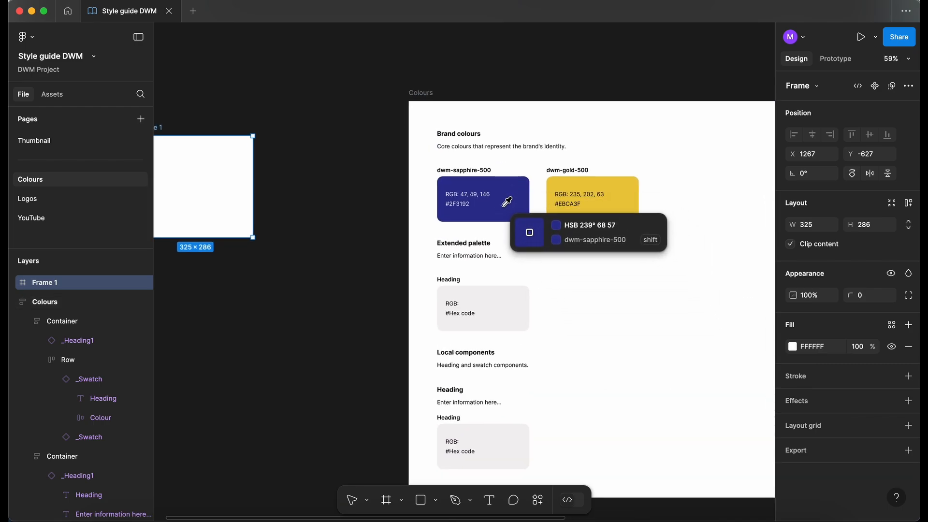
pyautogui.click(506, 201)
pyautogui.hscroll(-5, 503, 207)
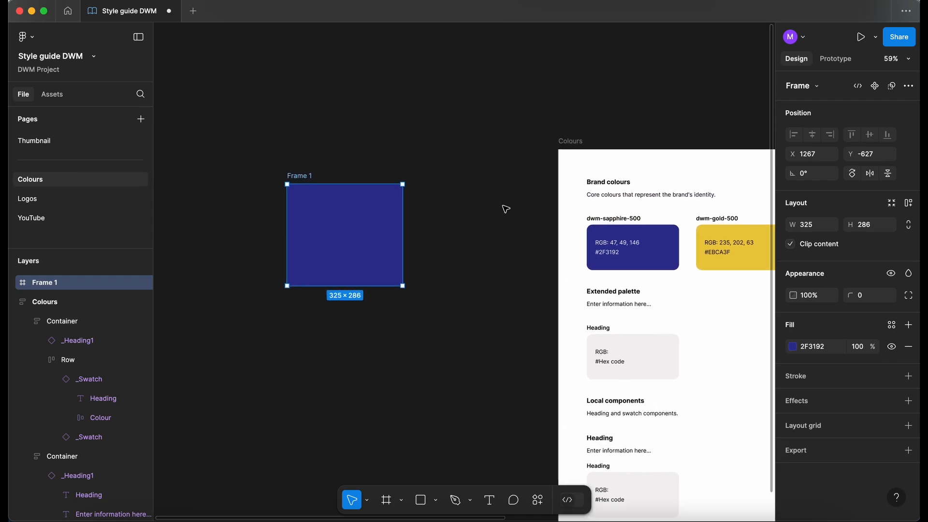
# - Darken the new frame's fill by lowering its HSB brightness to 8, giving 070714
pyautogui.click(793, 346)
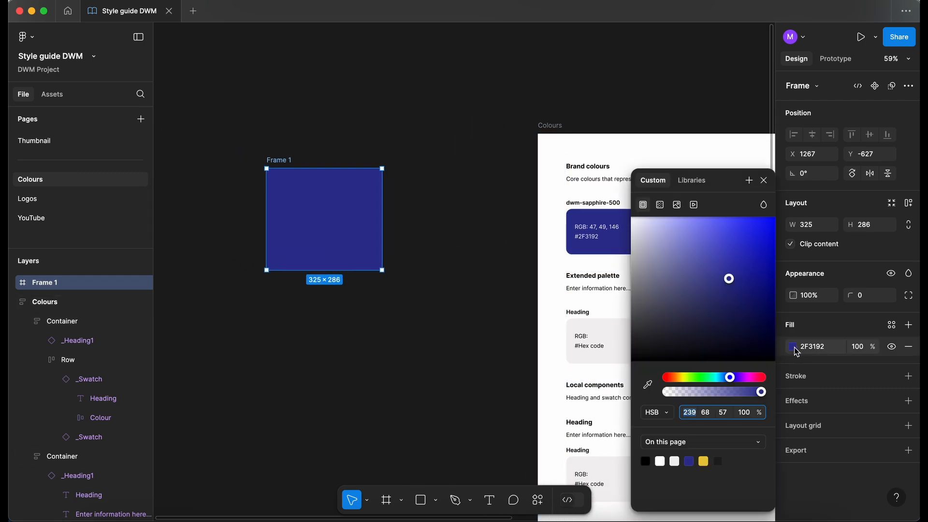
pyautogui.click(667, 417)
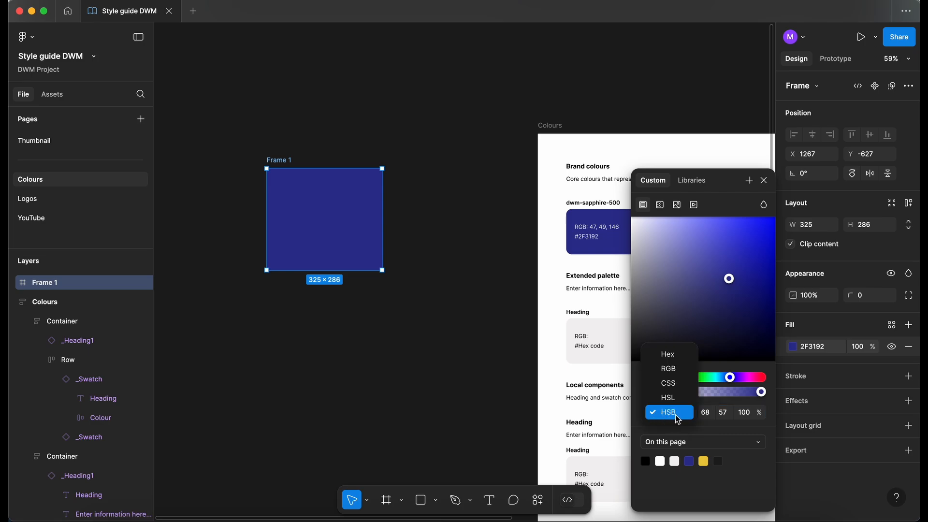
pyautogui.click(668, 414)
pyautogui.click(728, 418)
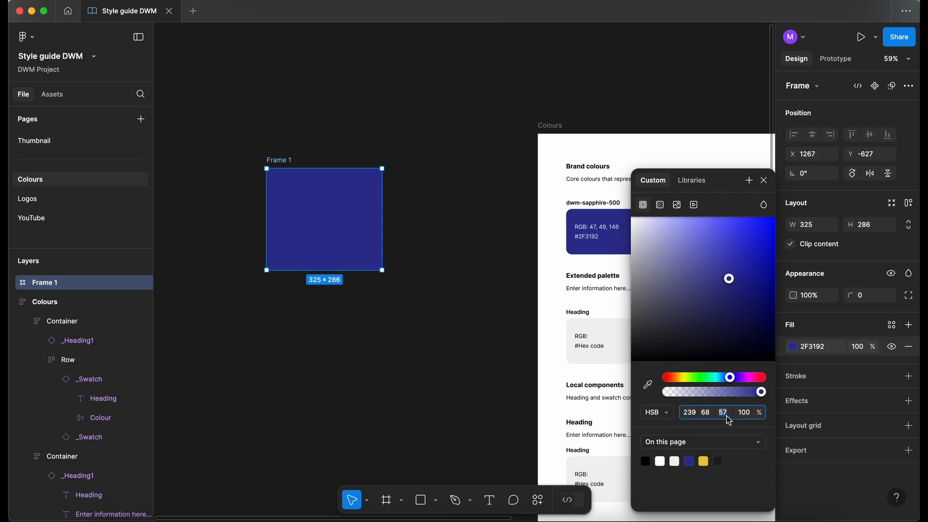
pyautogui.press('Down')
pyautogui.press('Down')
pyautogui.press('Down')
pyautogui.press('Down')
pyautogui.press('Down')
pyautogui.press('Down')
pyautogui.press('Down')
pyautogui.press('Down')
pyautogui.press('Down')
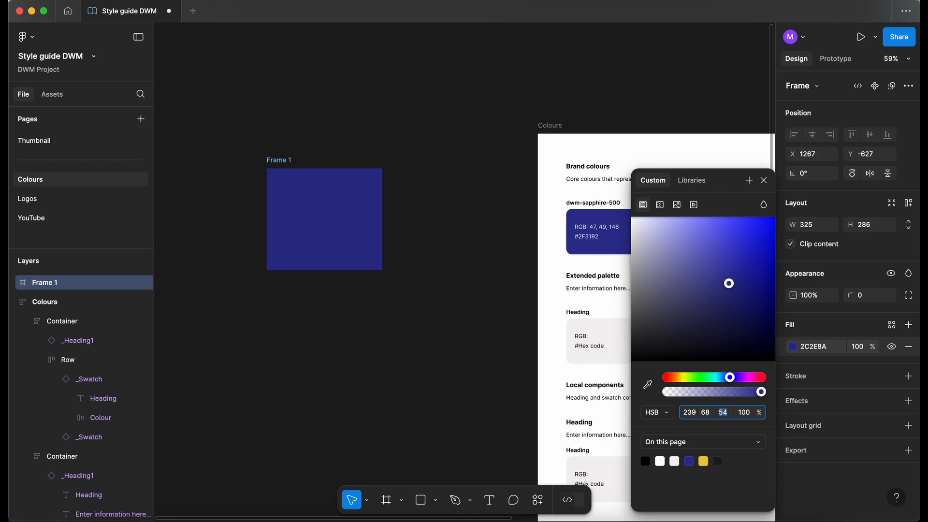
pyautogui.press('Down')
pyautogui.press('Down')
pyautogui.press('Down')
pyautogui.press('Down')
pyautogui.press('Down')
pyautogui.press('Down')
pyautogui.press('Down')
pyautogui.press('Down')
pyautogui.press('Down')
pyautogui.press('Down')
pyautogui.press('Down')
pyautogui.press('Down')
pyautogui.press('Down')
pyautogui.press('Down')
pyautogui.press('Down')
pyautogui.press('Down')
pyautogui.press('Down')
pyautogui.press('Down')
pyautogui.press('Down')
pyautogui.press('Down')
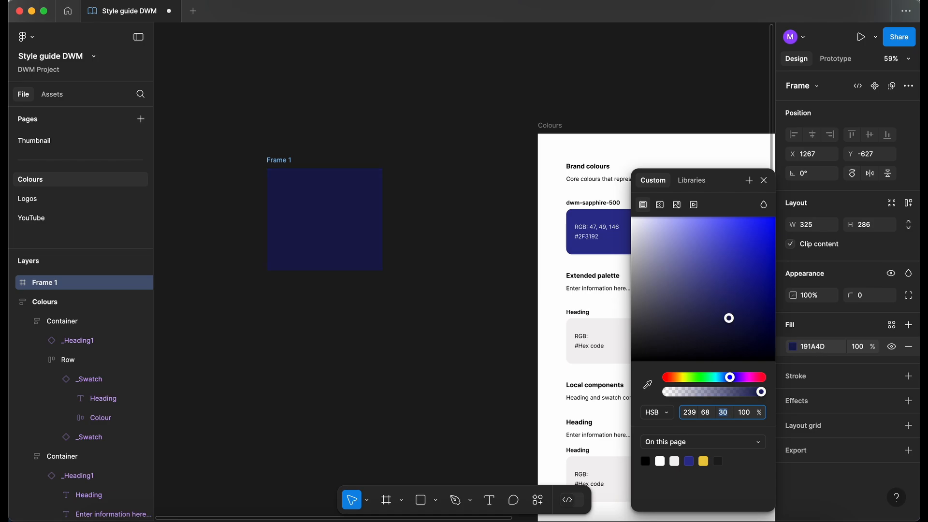
pyautogui.press('Down')
pyautogui.press('Down')
pyautogui.press('Down')
pyautogui.press('Down')
pyautogui.press('Down')
pyautogui.press('Down')
pyautogui.press('Down')
pyautogui.press('Down')
pyautogui.press('Down')
pyautogui.press('Down')
pyautogui.press('Down')
pyautogui.press('Down')
pyautogui.press('Down')
pyautogui.press('Down')
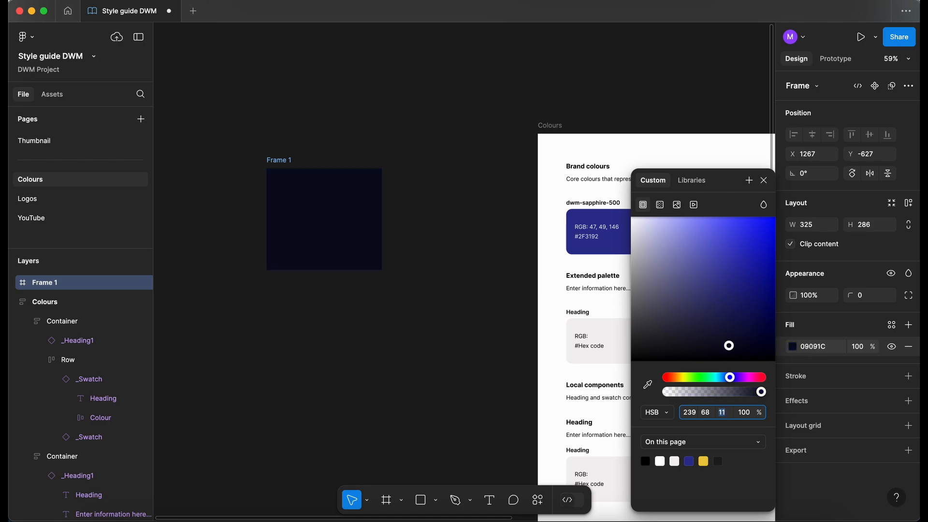
pyautogui.press('Up')
pyautogui.press('Up')
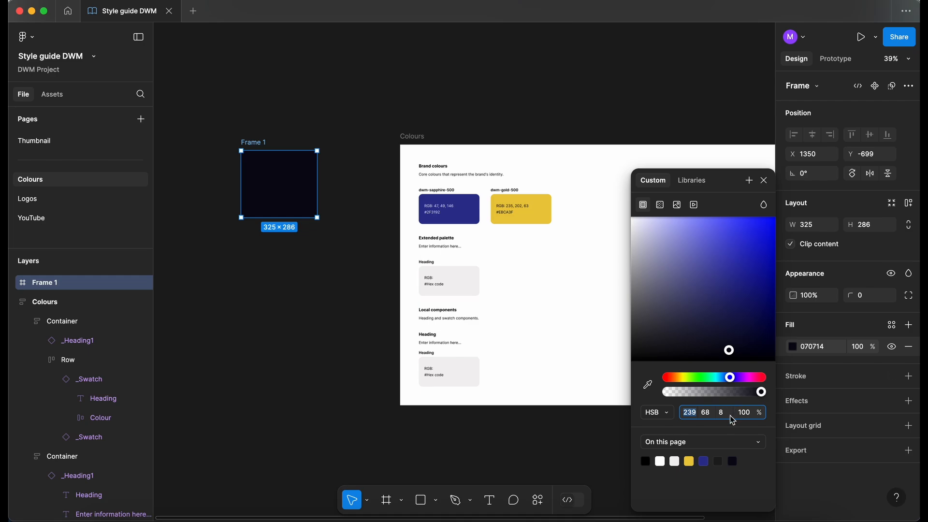
pyautogui.click(725, 412)
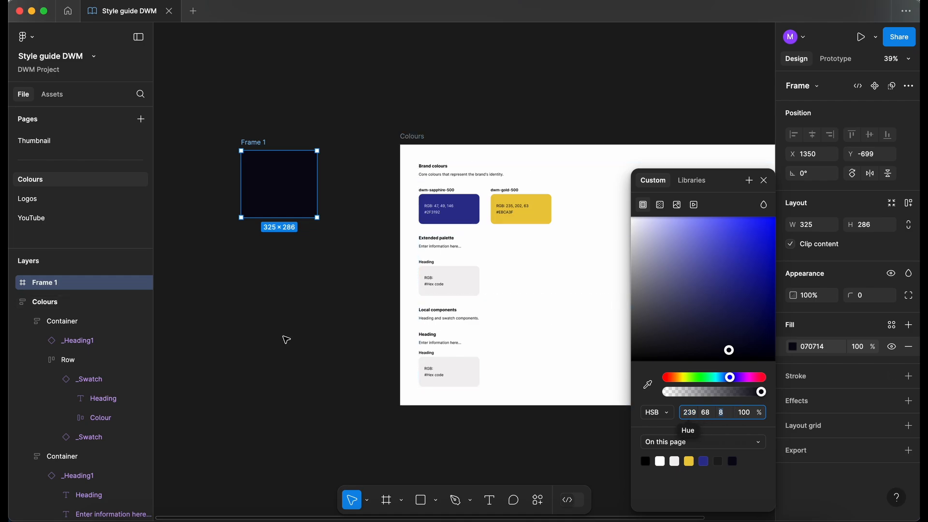
pyautogui.click(764, 181)
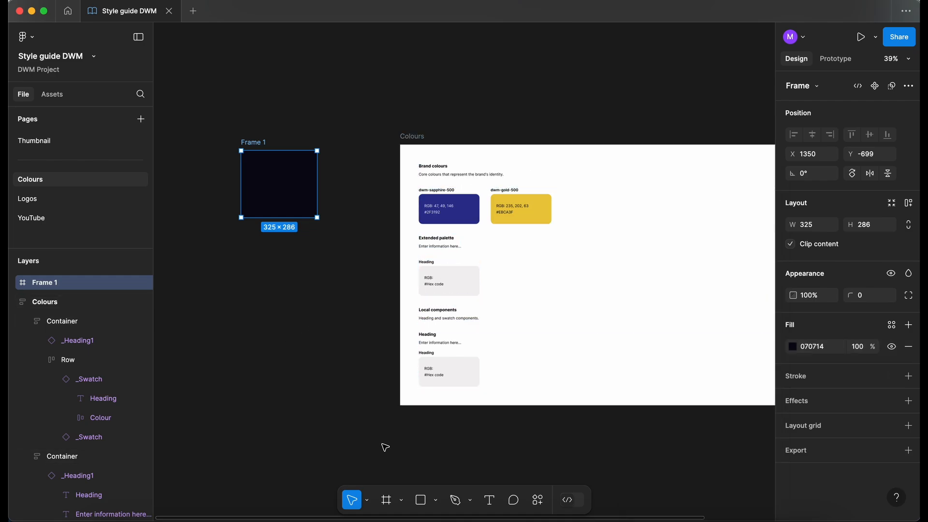
# - Run the Foundation: Color Generator plugin and choose the Atlassian profile
pyautogui.click(547, 456)
pyautogui.click(538, 502)
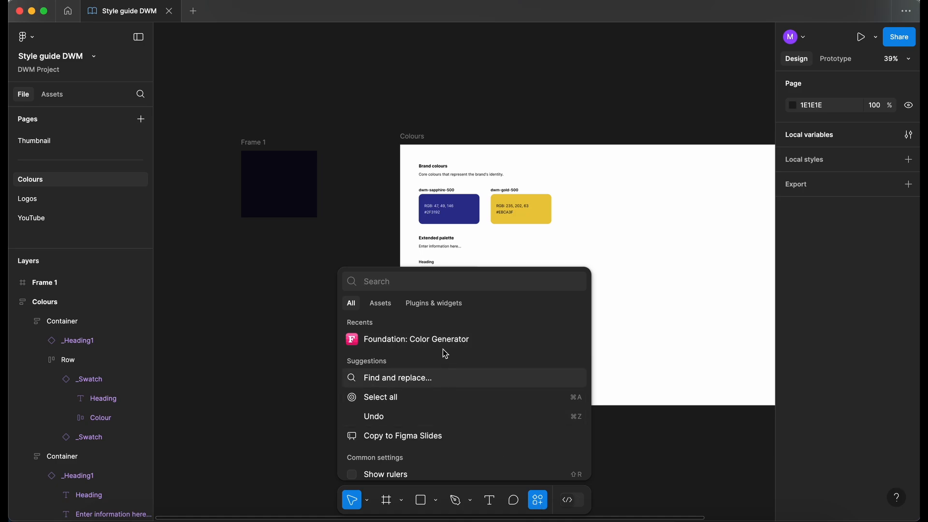
pyautogui.click(472, 340)
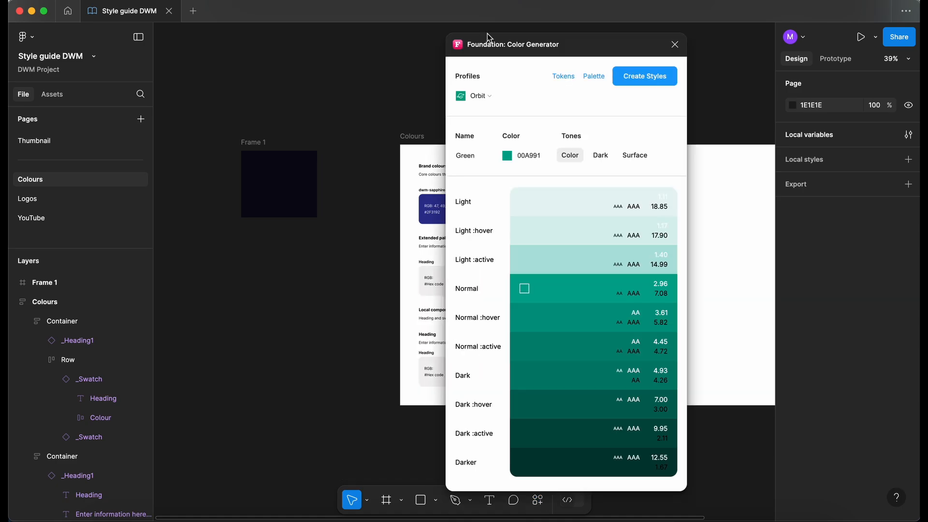
pyautogui.click(510, 97)
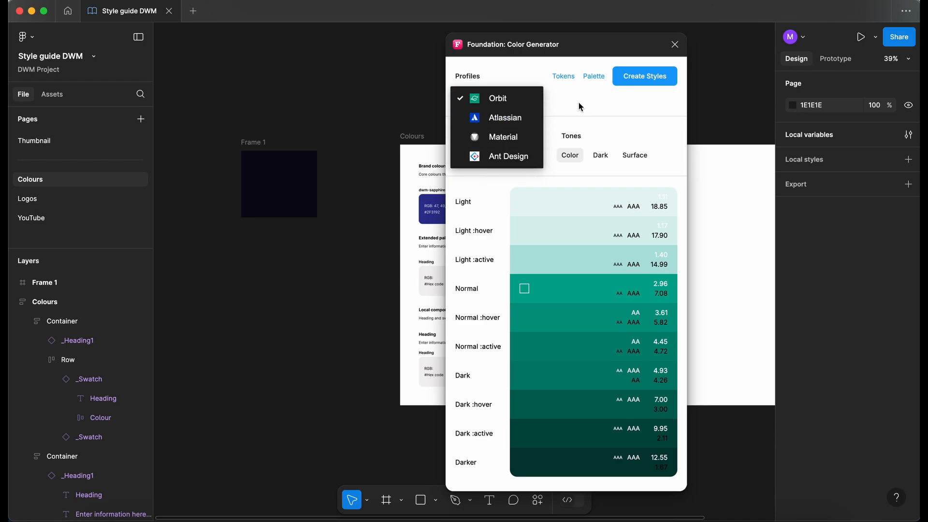
pyautogui.click(511, 120)
# - Sample the dark frame's colour 070714 as the base of the generator's Color tones
pyautogui.click(507, 155)
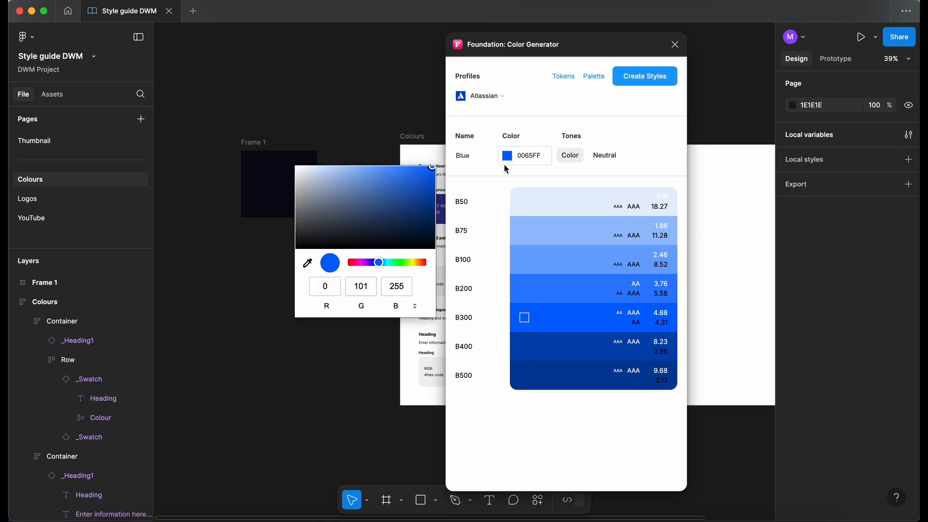
pyautogui.click(307, 263)
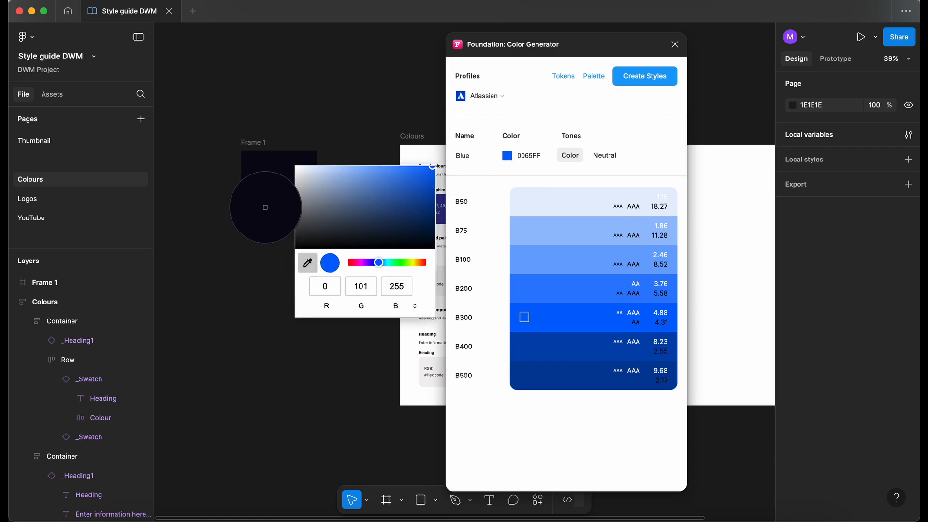
pyautogui.click(262, 182)
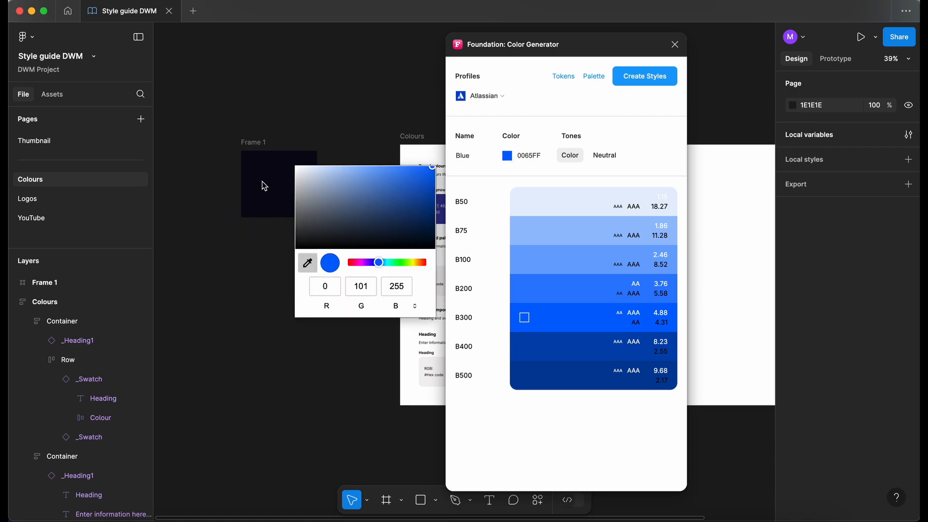
pyautogui.moveTo(601, 248)
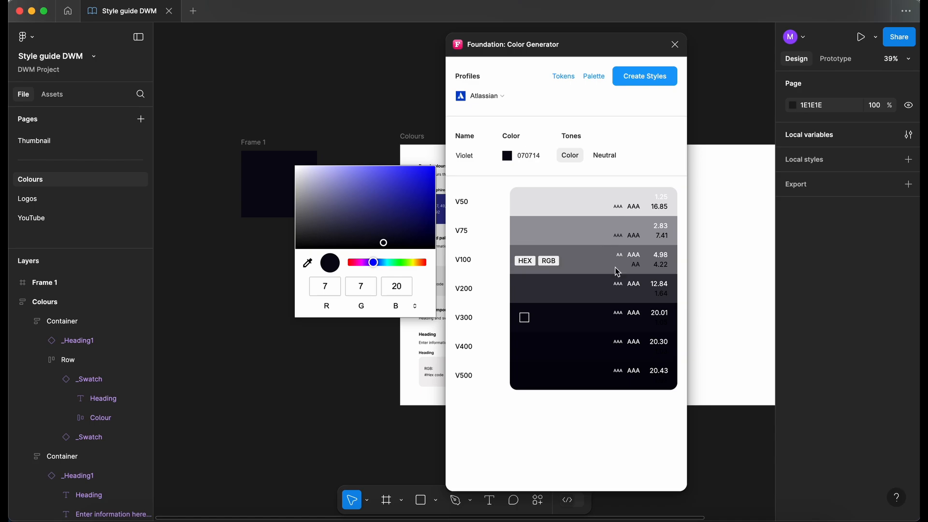
# - Switch the generated palette to Neutral tones and sample the dark frame's colour 070714 as its base
pyautogui.click(604, 155)
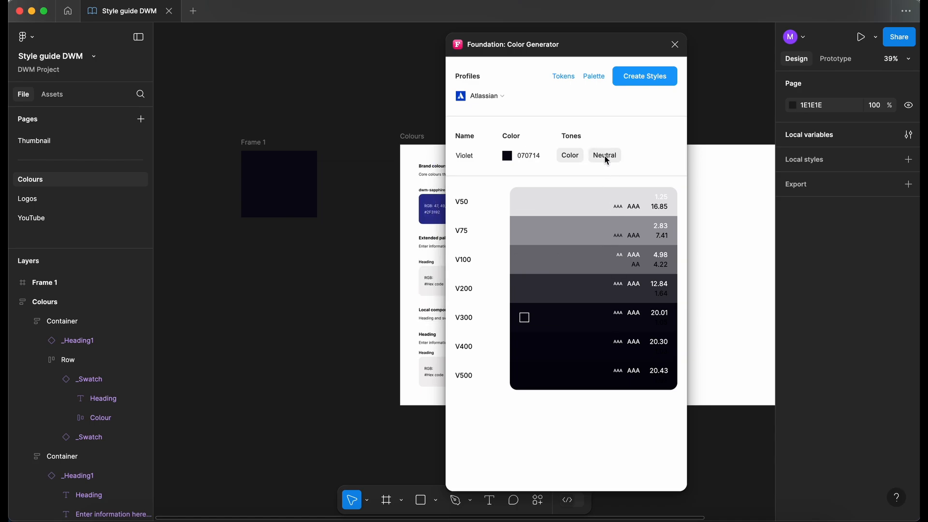
pyautogui.scroll(3, 327, 187)
pyautogui.scroll(2, 326, 186)
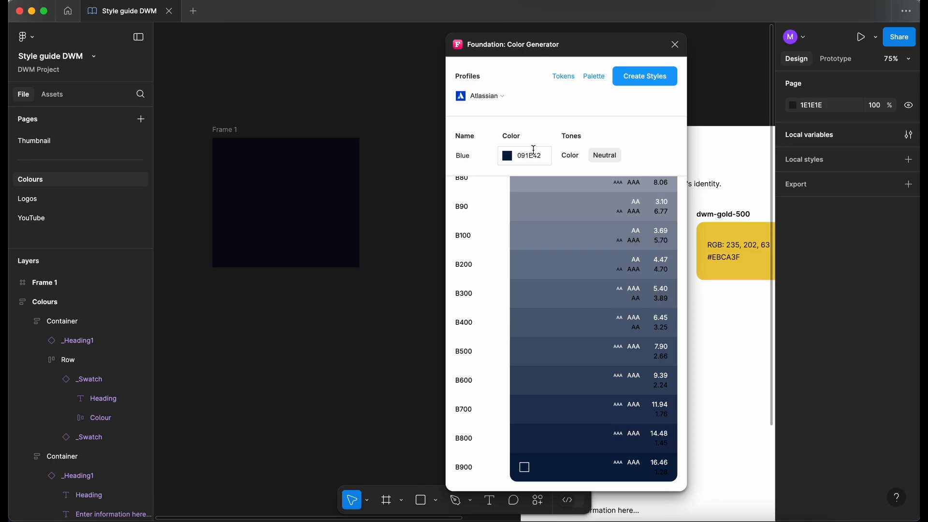
pyautogui.click(510, 157)
pyautogui.click(308, 262)
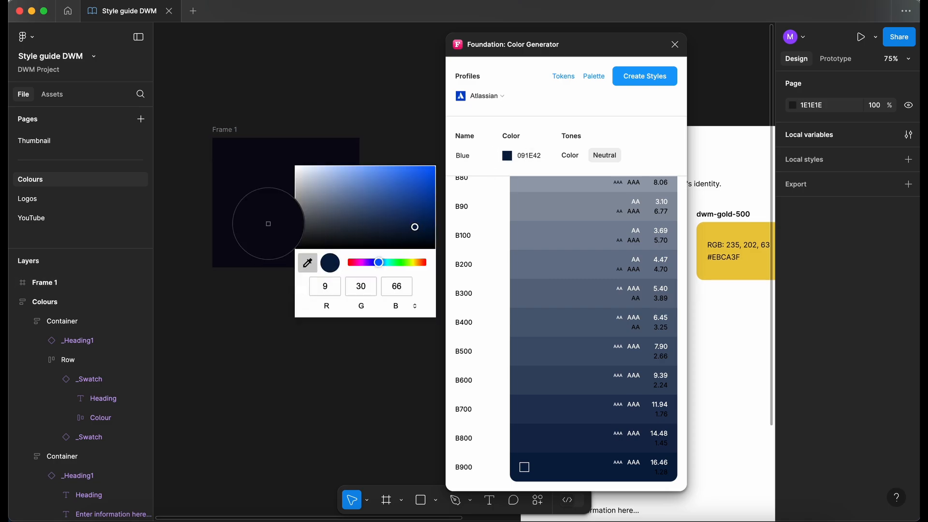
pyautogui.click(248, 205)
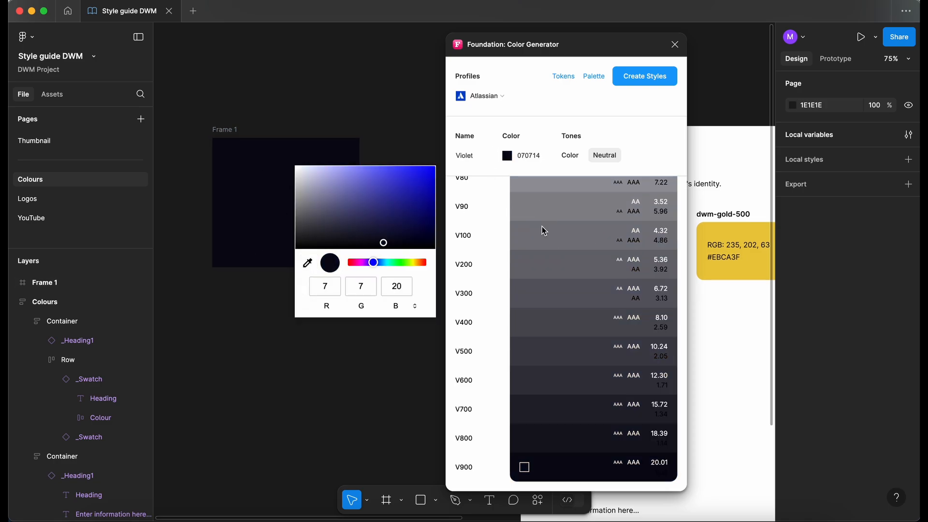
# - Name the generated neutral palette Neutral
pyautogui.click(648, 137)
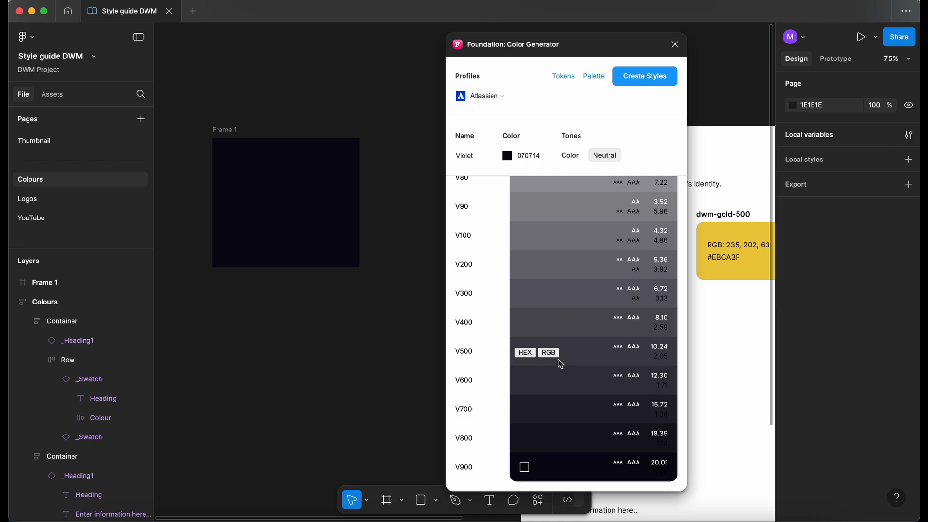
pyautogui.scroll(5, 588, 436)
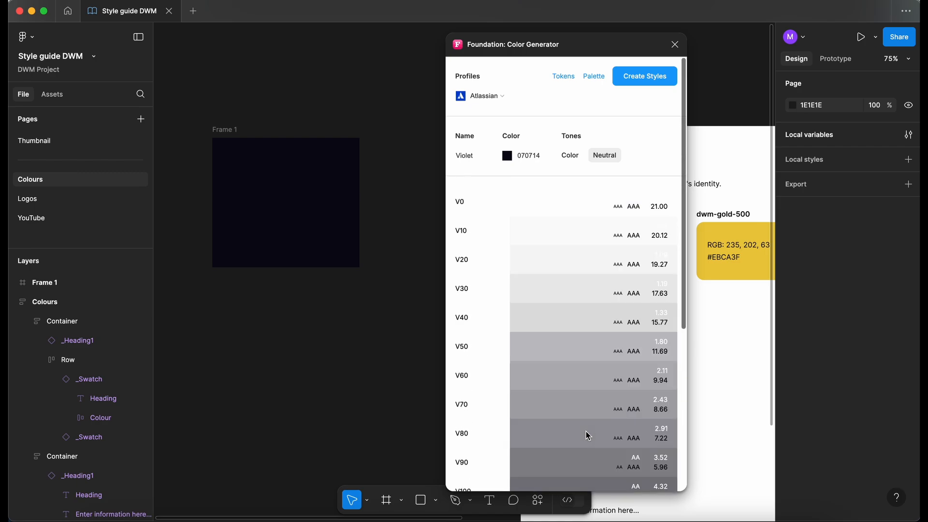
pyautogui.doubleClick(482, 158)
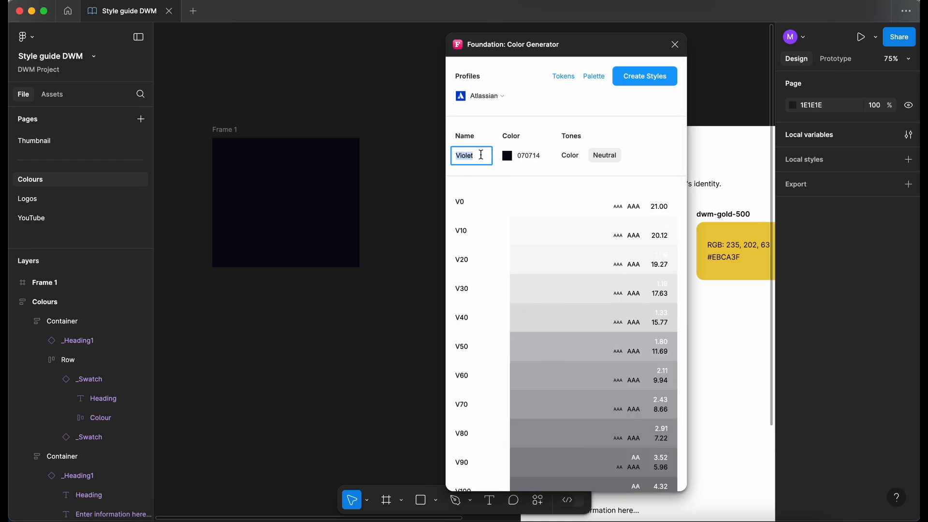
pyautogui.write('Neutral')
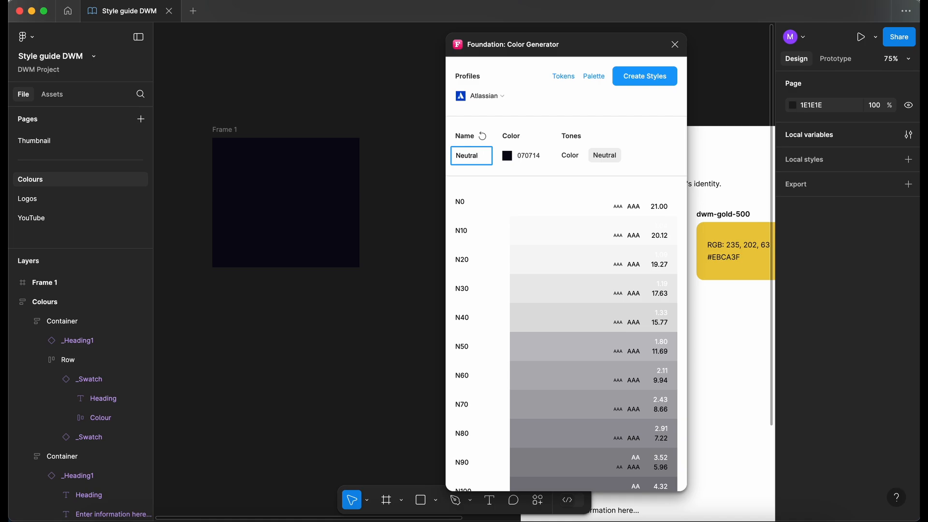
pyautogui.scroll(-5, 494, 282)
pyautogui.scroll(5, 494, 282)
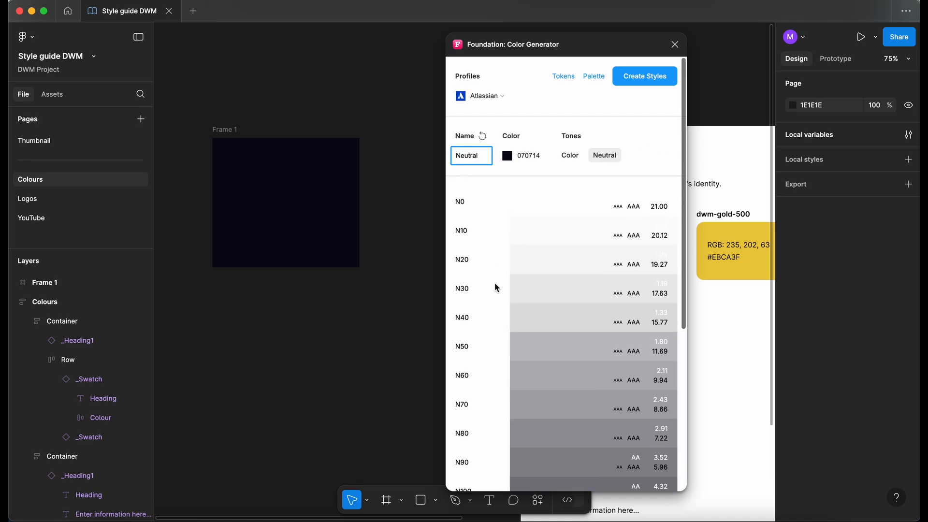
pyautogui.scroll(-3, 361, 216)
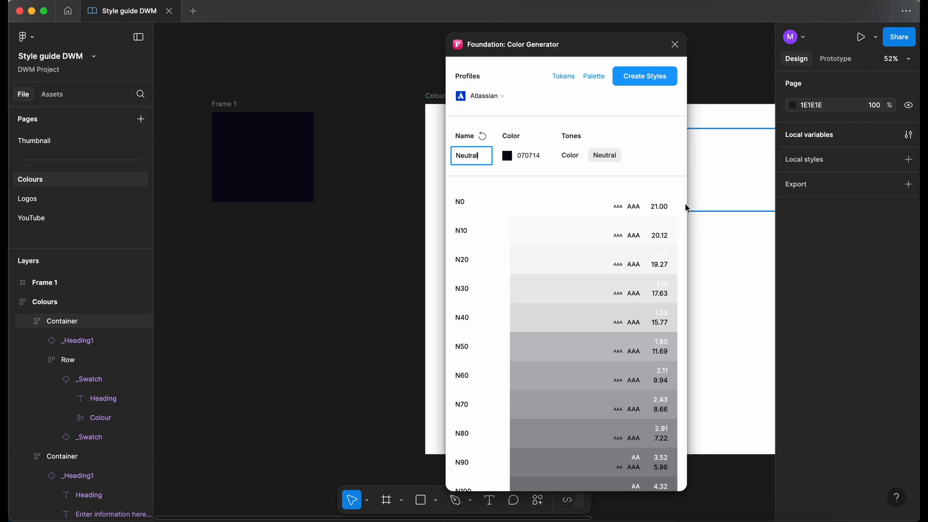
# - Place the generated Neutral palette on the canvas and close the color generator plugin
pyautogui.click(593, 99)
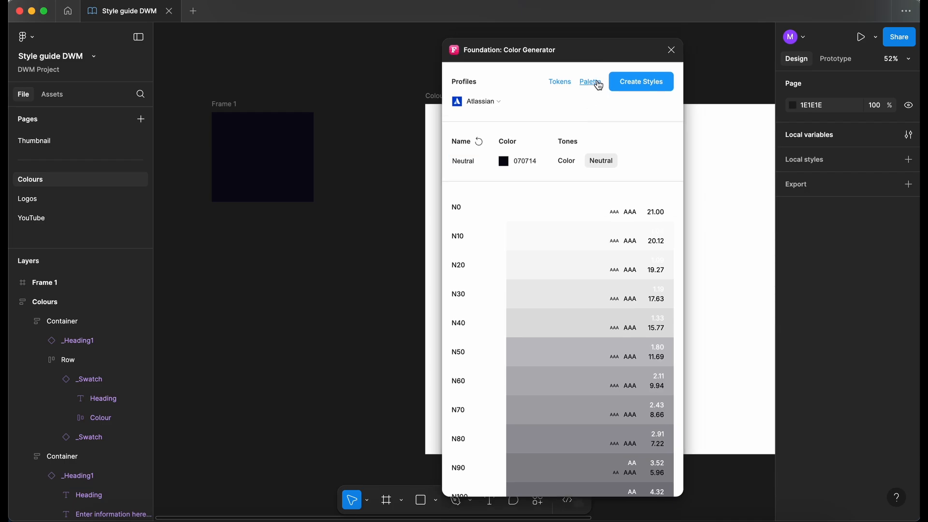
pyautogui.click(599, 85)
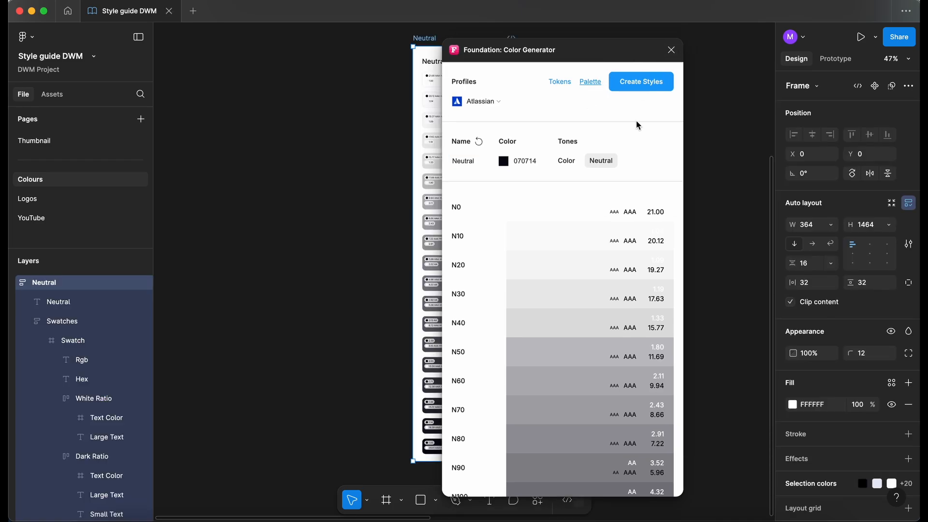
pyautogui.click(671, 50)
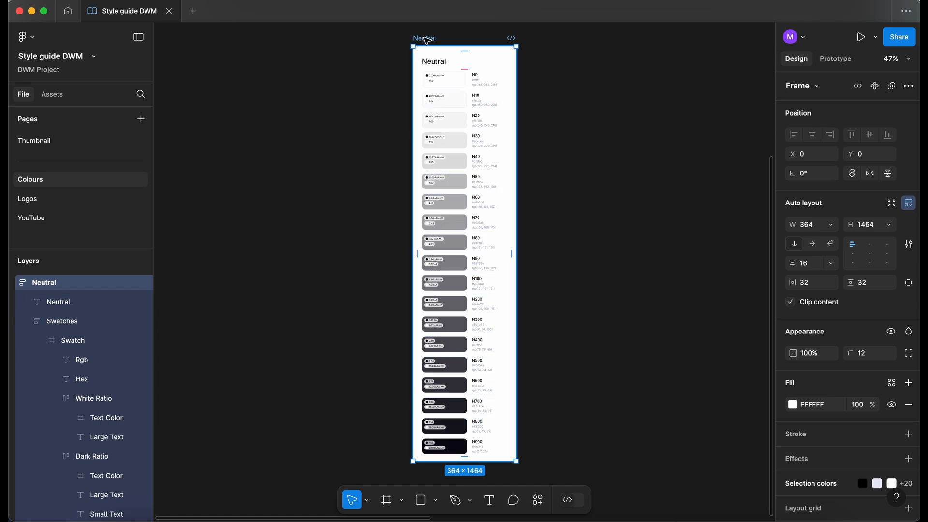
# - Move the Neutral palette frame beside the Colours frame, shifting the dark Frame 1 away to make room
pyautogui.press('Delete')
pyautogui.scroll(10, 327, 174)
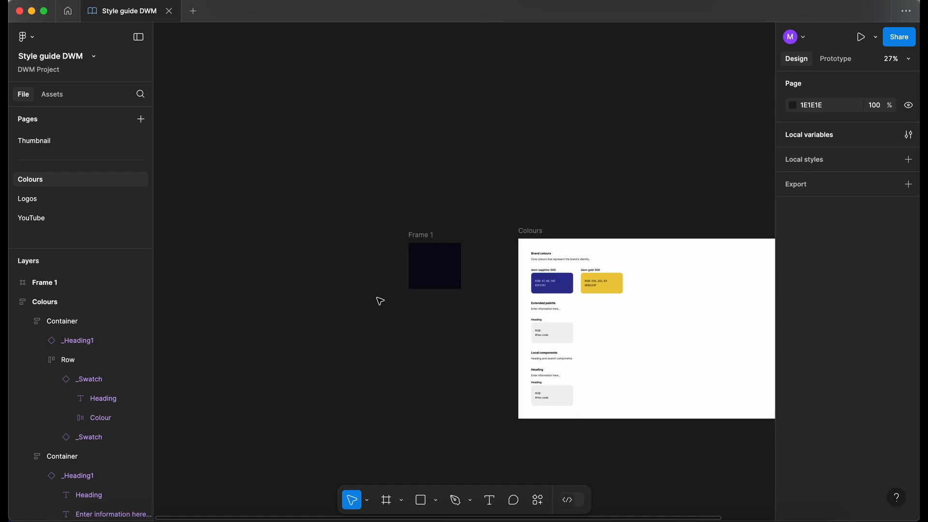
pyautogui.scroll(-4, 380, 301)
pyautogui.hscroll(4, 380, 301)
pyautogui.scroll(3, 324, 243)
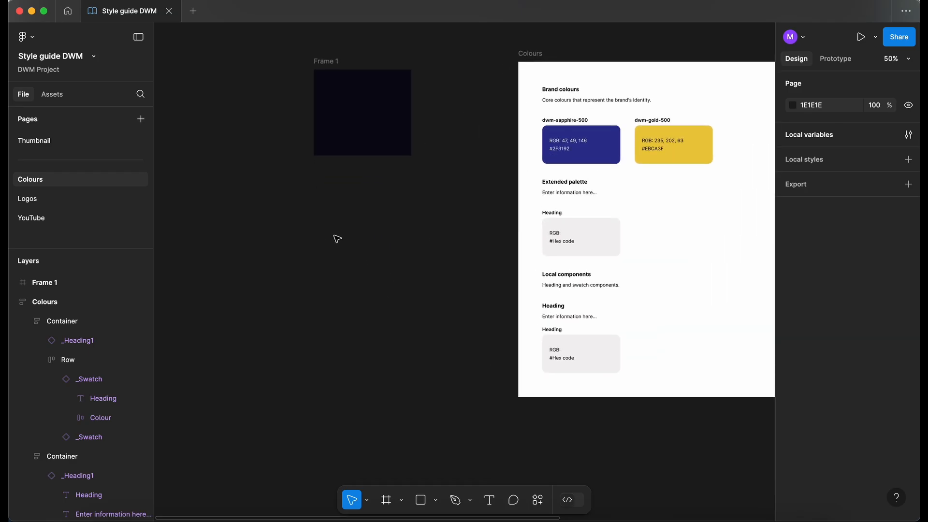
pyautogui.hotkey('ctrl', 'z')
pyautogui.moveTo(324, 61); pyautogui.dragTo(206, 67)
pyautogui.moveTo(427, 43)
pyautogui.mouseDown()
pyautogui.moveTo(403, 53)
pyautogui.moveTo(406, 77)
pyautogui.moveTo(415, 53)
pyautogui.mouseUp()
# - Examine the Neutral palette's shades from N0 to N900 with their contrast ratings, hex codes and RGB values
pyautogui.scroll(4, 429, 89)
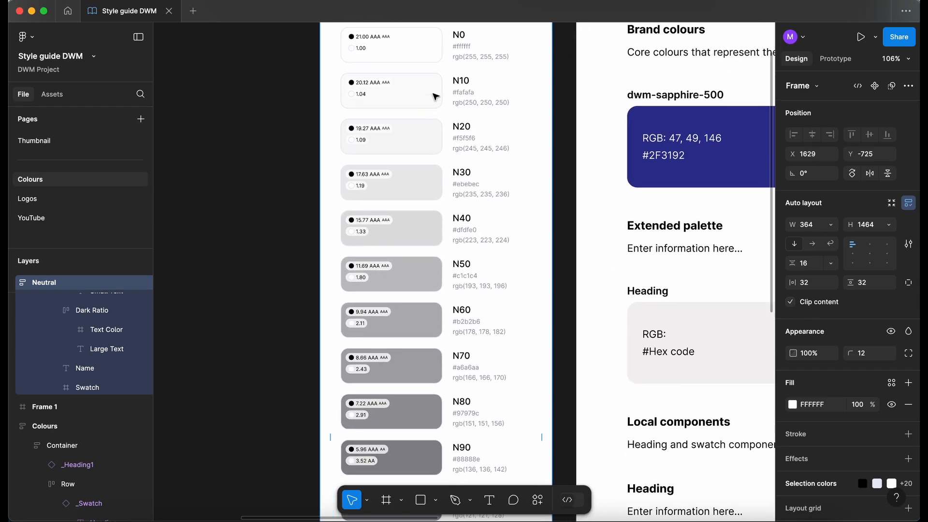
pyautogui.scroll(-6, 433, 96)
pyautogui.scroll(-4, 435, 96)
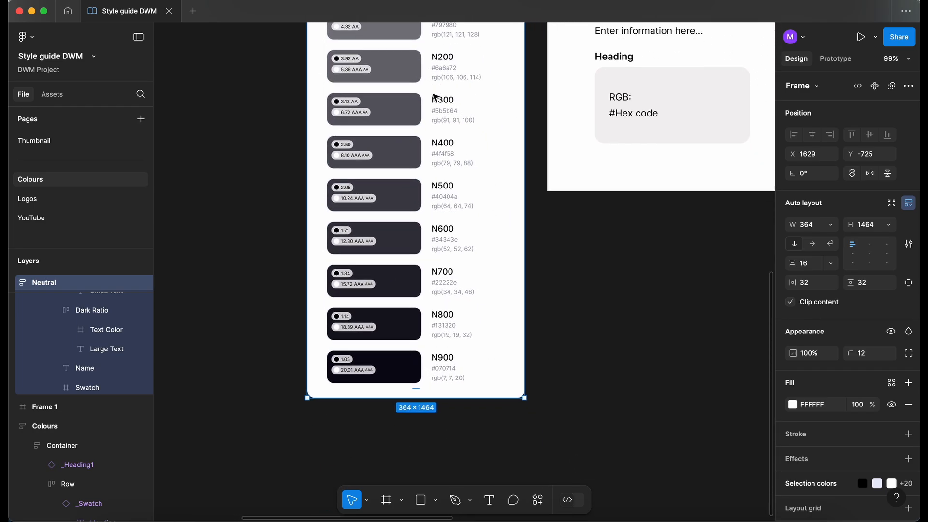
pyautogui.scroll(15, 435, 97)
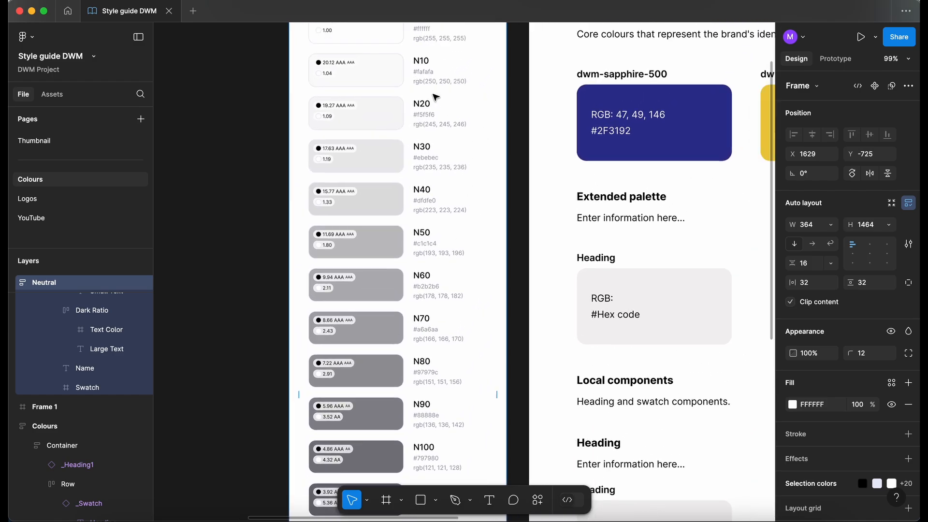
pyautogui.scroll(-3, 435, 97)
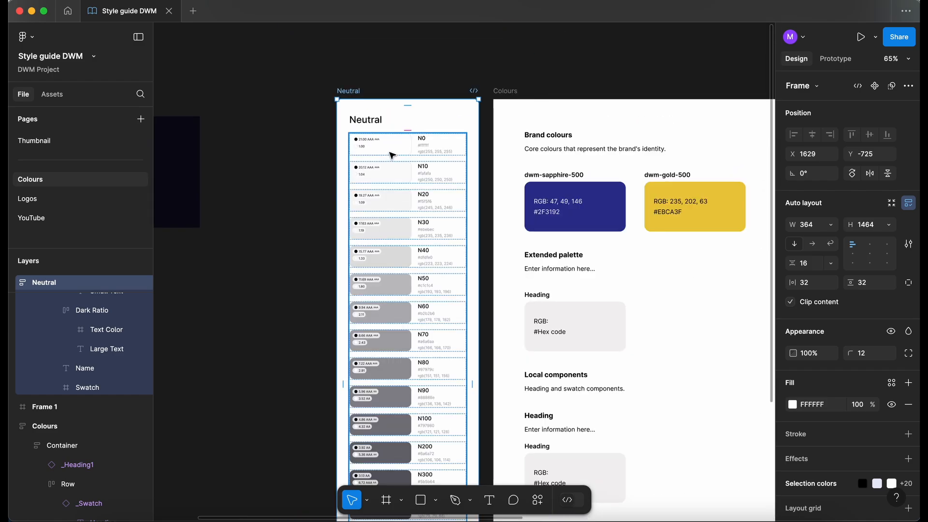
pyautogui.scroll(5, 392, 154)
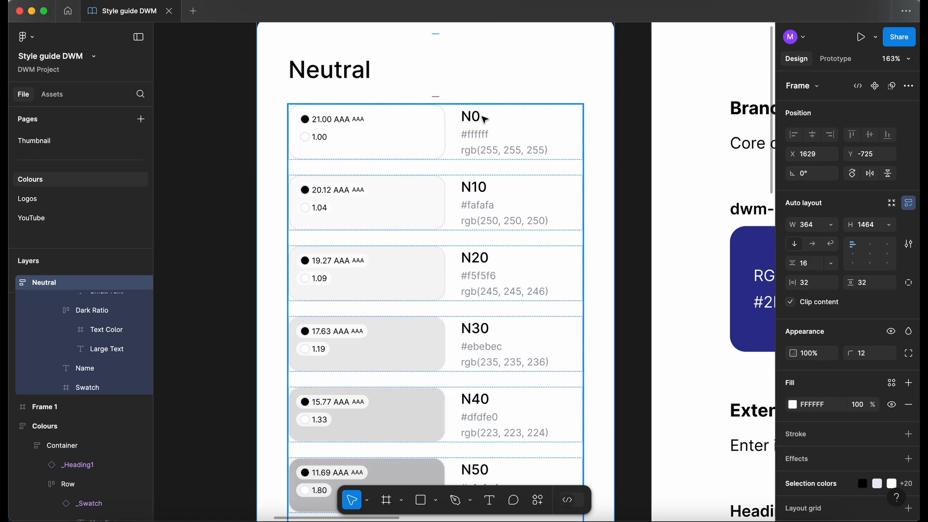
pyautogui.hscroll(2, 485, 118)
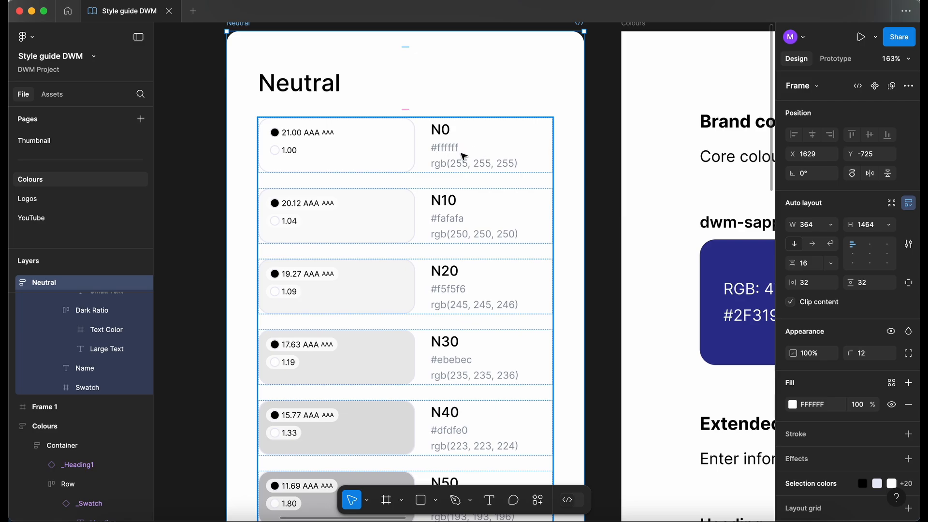
pyautogui.scroll(-5, 476, 168)
pyautogui.scroll(-6, 477, 170)
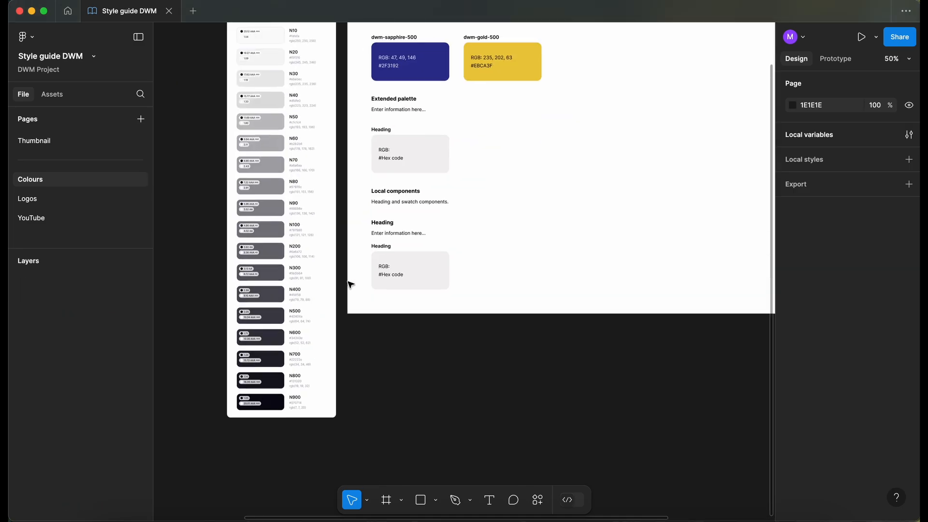
# - Fill the Extended palette's placeholder swatch with the N900 colour and label it RGB: 7, 7, 20 and #070714
pyautogui.click(290, 401)
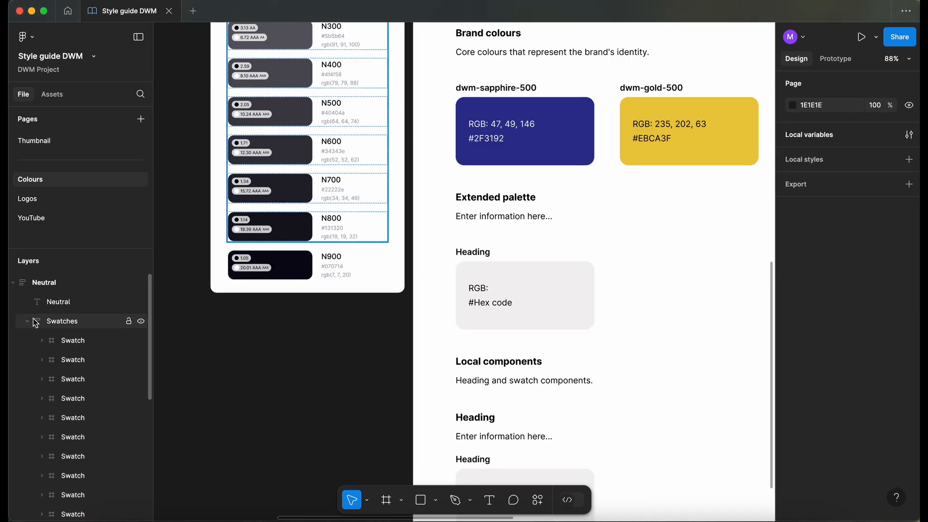
pyautogui.click(77, 302)
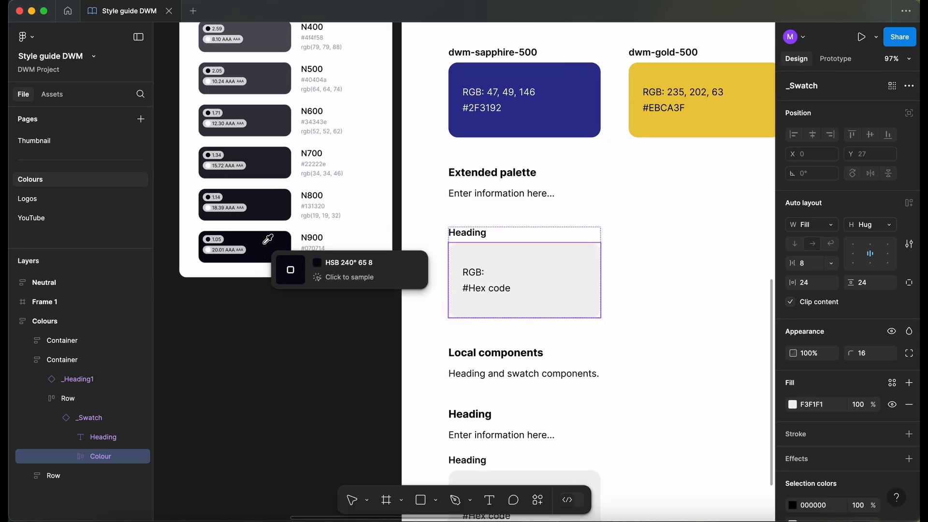
pyautogui.click(96, 468)
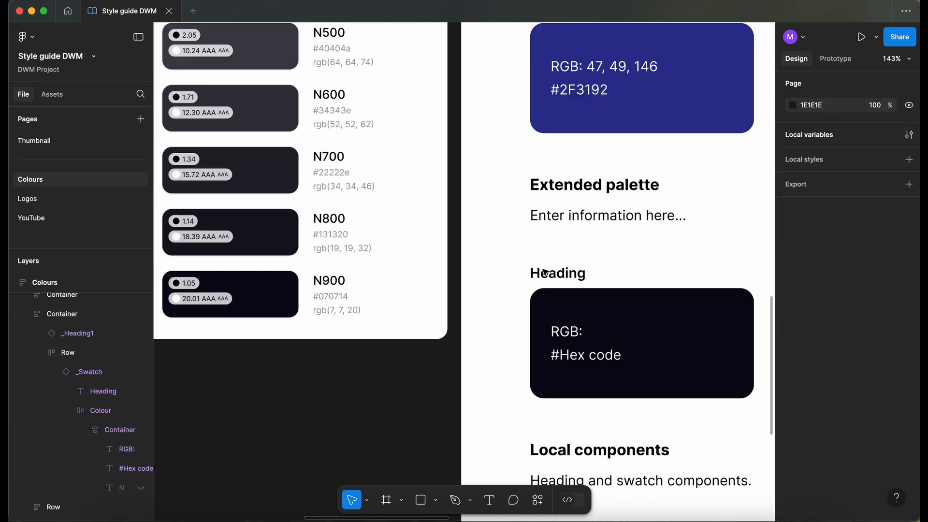
pyautogui.write('7, 7, 20')
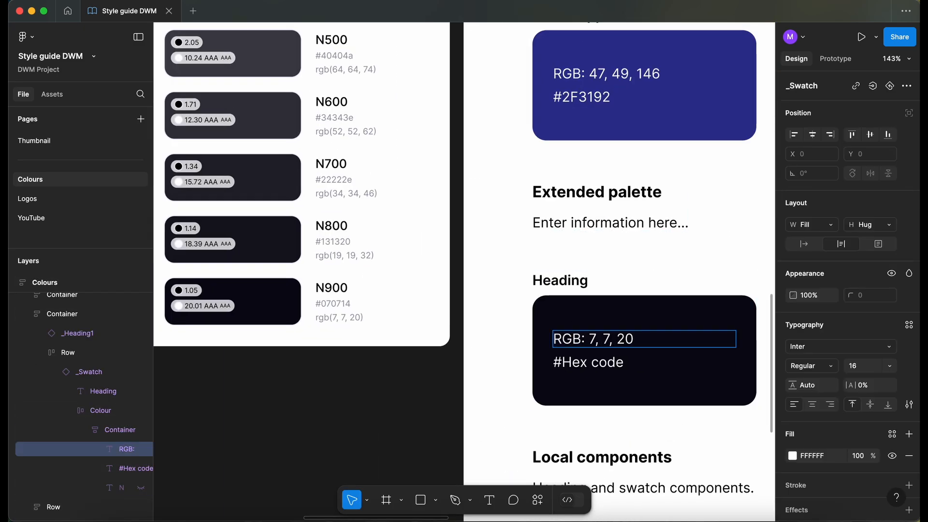
pyautogui.click(557, 362)
pyautogui.write('#070714')
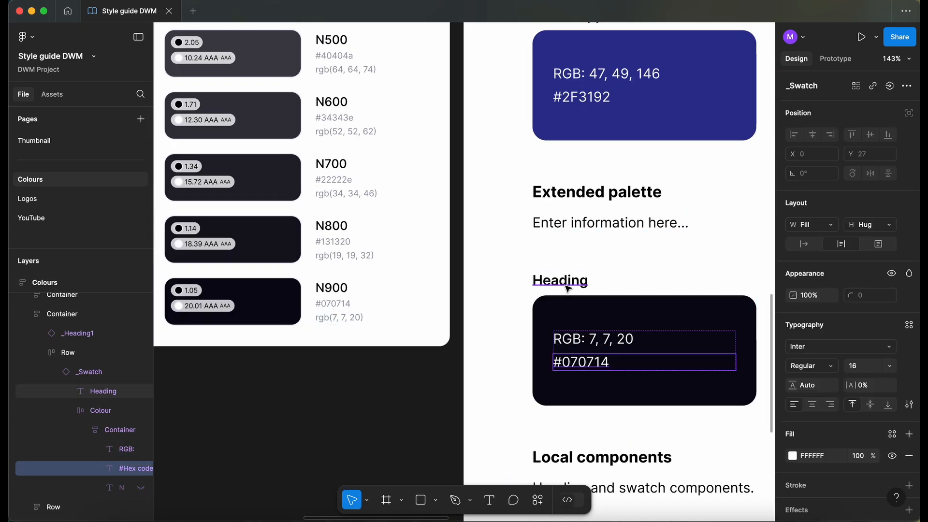
# - Title the new dark swatch Neutral-900 and delete the N900 entry from the generated palette
pyautogui.doubleClick(559, 280)
pyautogui.write('Neutral-900')
pyautogui.click(262, 315)
pyautogui.press('Delete')
# - Duplicate the Neutral-900 swatch beside itself, title the copy Neutral-800, and give it the N800 fill and hex label #131320
pyautogui.scroll(-5, 296, 327)
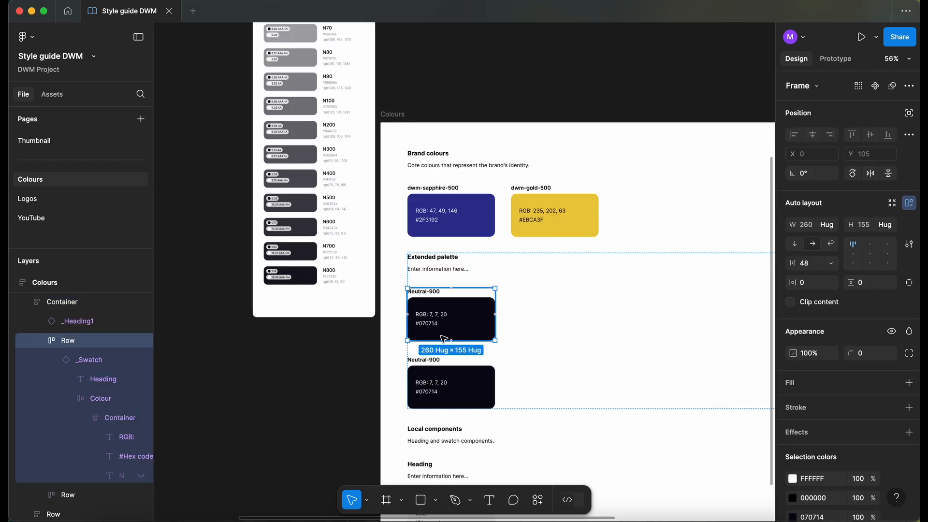
pyautogui.click(93, 363)
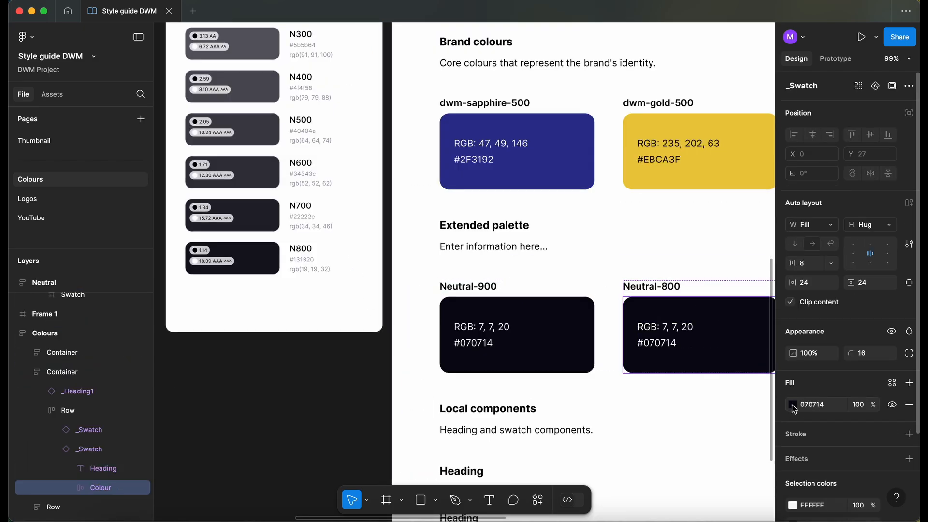
pyautogui.write('#131320')
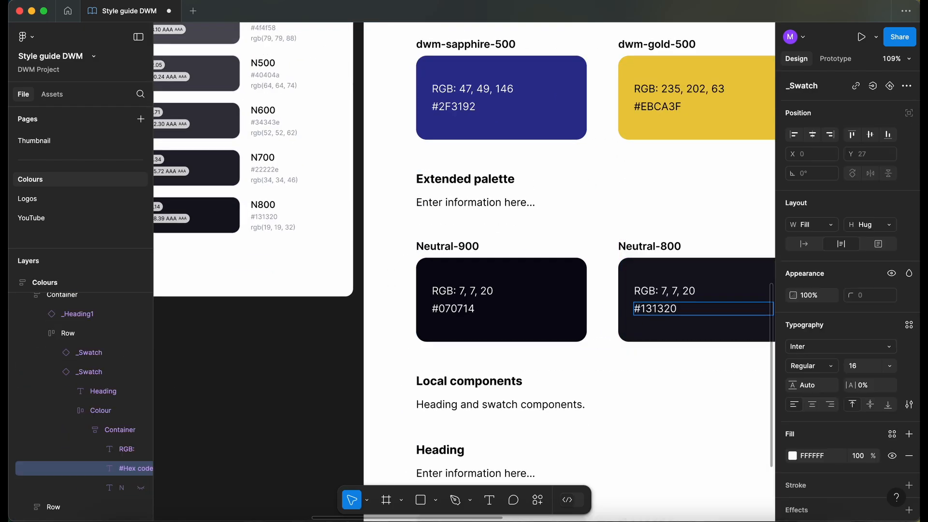
# - Set the Neutral-800 swatch's RGB label to 19, 19, 32
pyautogui.click(695, 292)
pyautogui.press('BackSpace')
pyautogui.press('BackSpace')
pyautogui.press('BackSpace')
pyautogui.press('BackSpace')
pyautogui.press('BackSpace')
pyautogui.press('BackSpace')
pyautogui.press('BackSpace')
pyautogui.press('BackSpace')
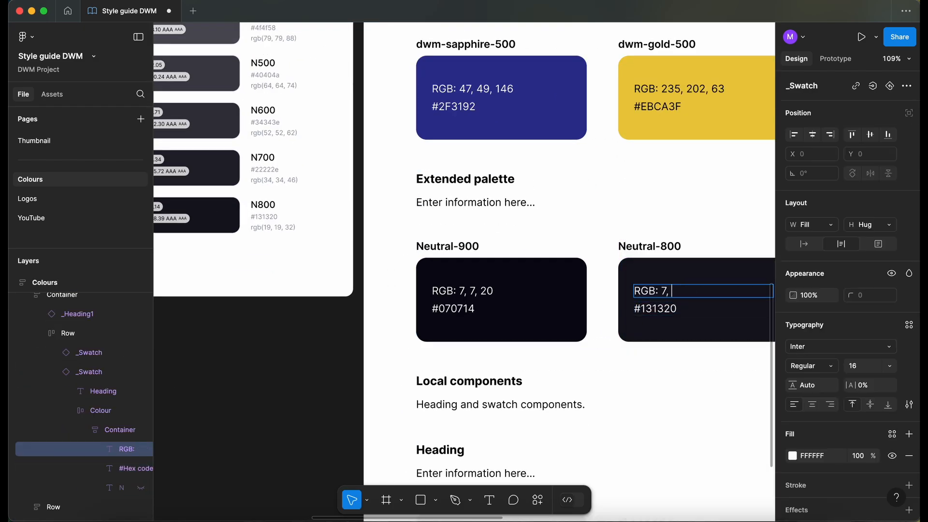
pyautogui.write('19, 19, 32')
# - Duplicate the Neutral-800 swatch, title the copy Neutral-700, and give it the N700 fill and hex label #22222e
pyautogui.click(648, 328)
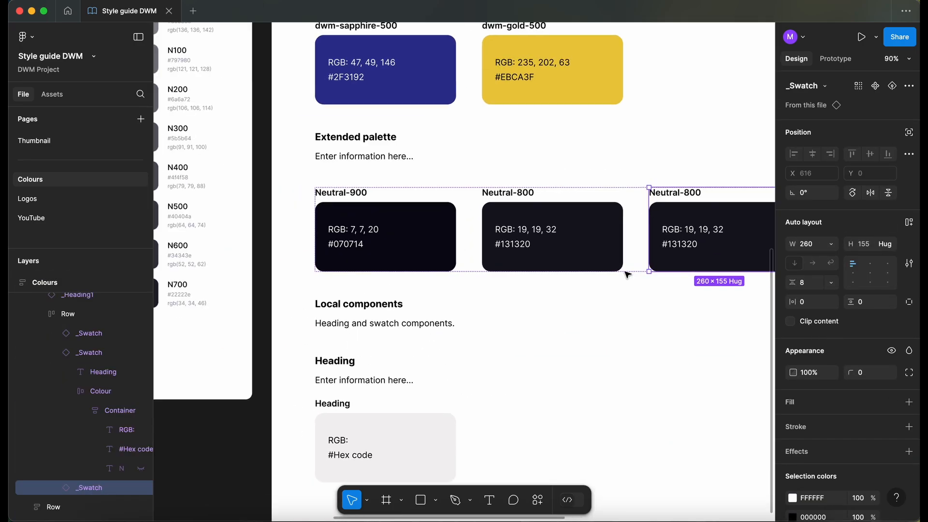
pyautogui.click(716, 191)
pyautogui.click(728, 212)
pyautogui.click(793, 397)
pyautogui.click(647, 385)
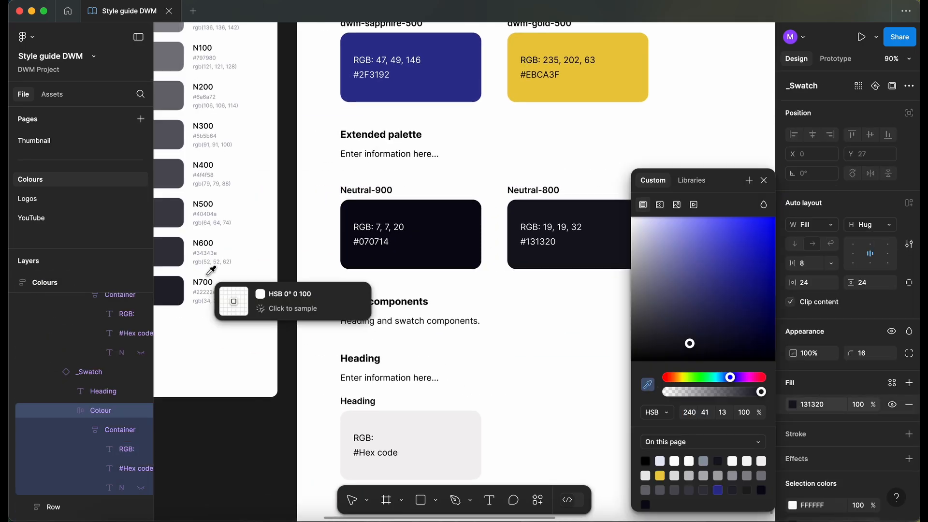
pyautogui.click(171, 290)
pyautogui.doubleClick(700, 242)
pyautogui.write('#22222e')
# - Set the Neutral-700 swatch's RGB label to 34, 34, 46
pyautogui.doubleClick(715, 226)
pyautogui.write('52, 52, 62')
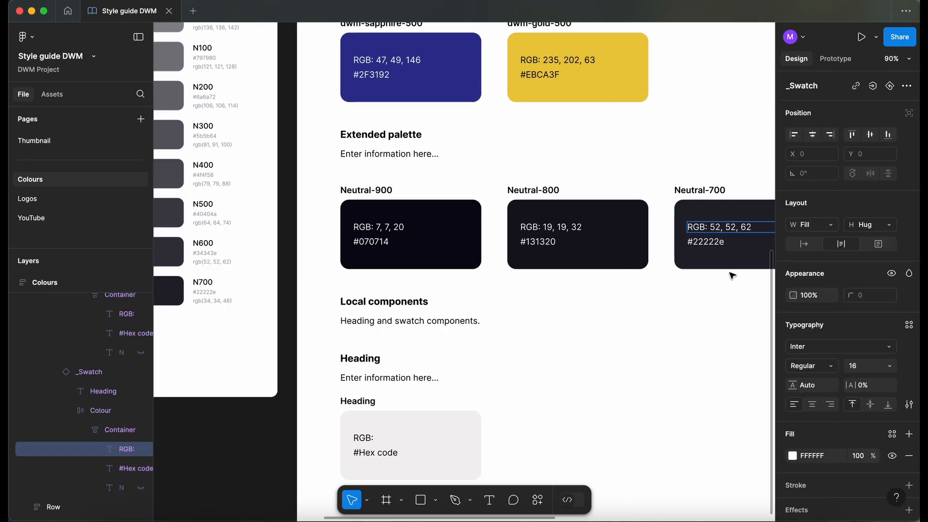
pyautogui.click(691, 269)
pyautogui.doubleClick(729, 227)
pyautogui.write('34')
pyautogui.doubleClick(716, 227)
pyautogui.write('34')
pyautogui.doubleClick(747, 227)
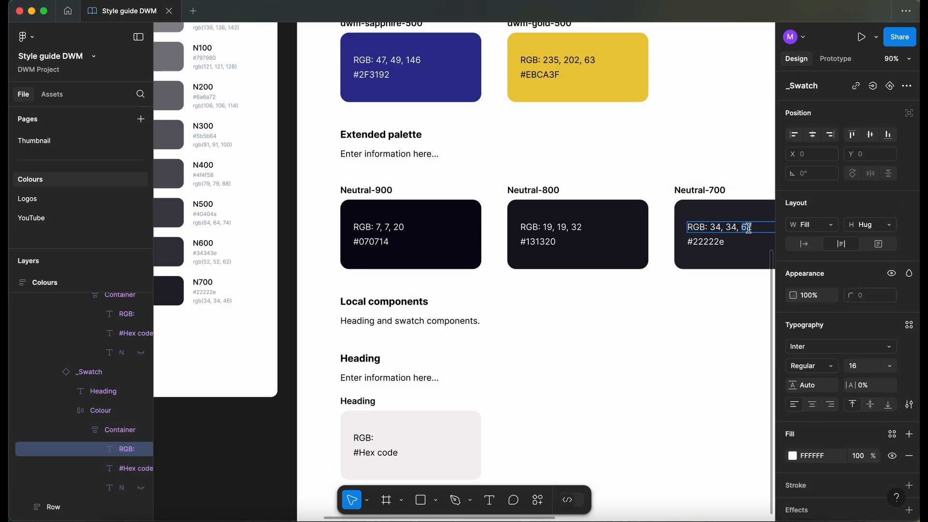
pyautogui.write('46')
# - Delete the N700 entry from the generated palette
pyautogui.click(793, 404)
pyautogui.click(769, 179)
pyautogui.click(213, 291)
pyautogui.press('Delete')
# - Duplicate the Neutral-700 swatch and title the copy Neutral-600
pyautogui.scroll(-3, 227, 290)
pyautogui.press('super+d')
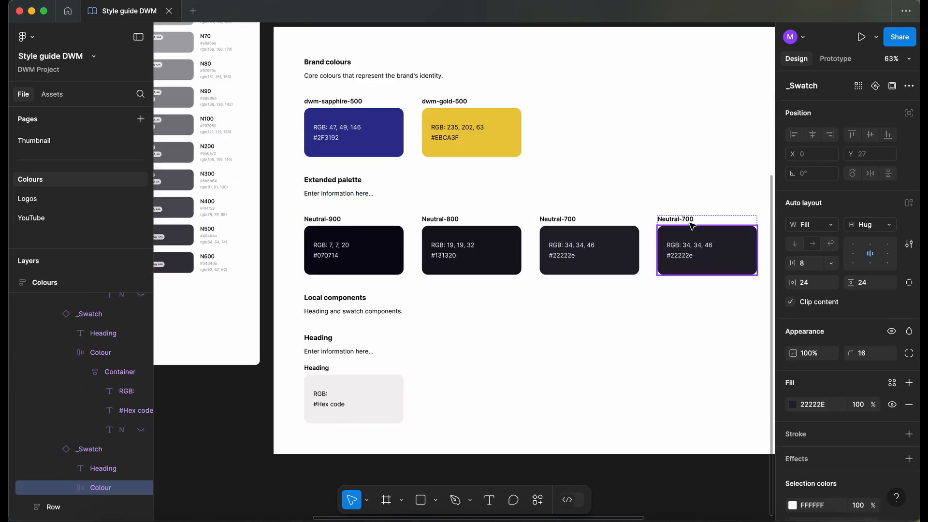
pyautogui.doubleClick(689, 219)
pyautogui.write('Neutral-600')
# - Move the N600 entry out of the palette to the canvas beyond the Colours frame and fill the Neutral-600 swatch with its colour 34343E
pyautogui.scroll(-3, 197, 291)
pyautogui.moveTo(199, 272); pyautogui.dragTo(762, 230)
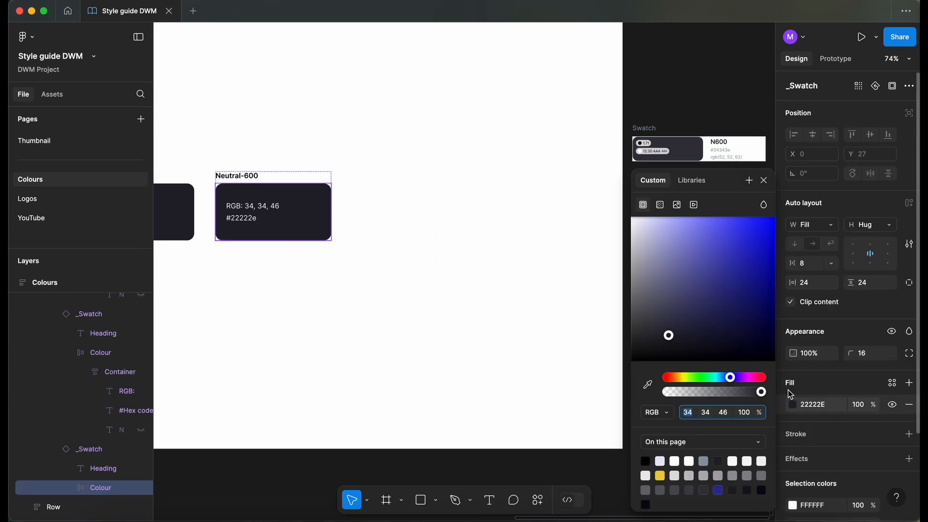
pyautogui.scroll(2, 271, 208)
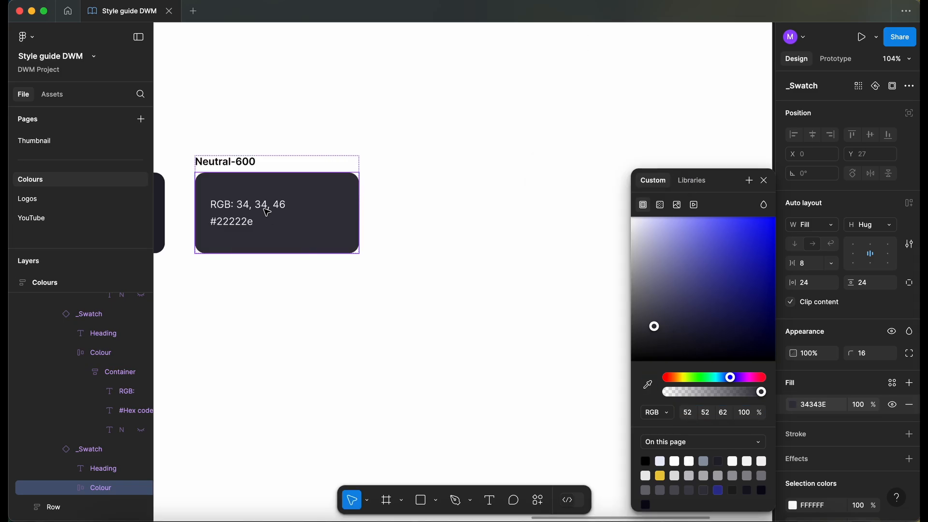
# - Label the Neutral-600 swatch RGB: 52, 52, 62 and #34343e
pyautogui.hscroll(2, 275, 203)
pyautogui.doubleClick(189, 187)
pyautogui.write('52')
pyautogui.doubleClick(205, 187)
pyautogui.write('52, 62 #')
pyautogui.write('34343e')
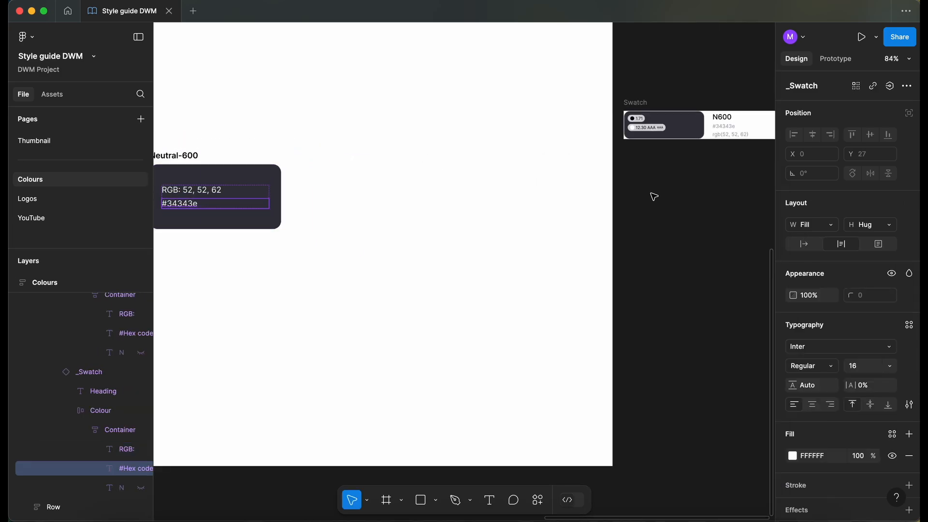
# - Remove the N600 entry from the canvas and move the N500 entry out of the palette to beside the Colours frame
pyautogui.click(742, 172)
pyautogui.hotkey('shift', '1')
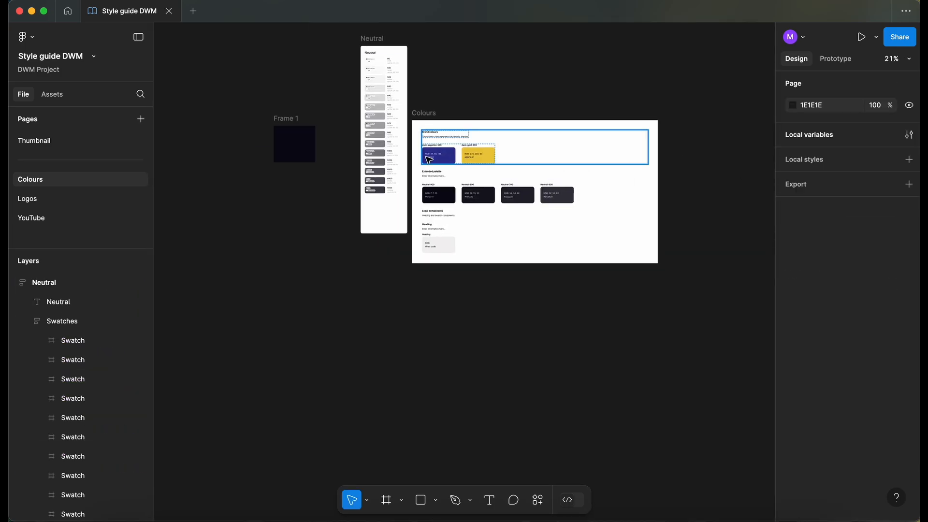
pyautogui.scroll(3, 406, 184)
pyautogui.click(293, 158)
pyautogui.moveTo(293, 159); pyautogui.dragTo(578, 190)
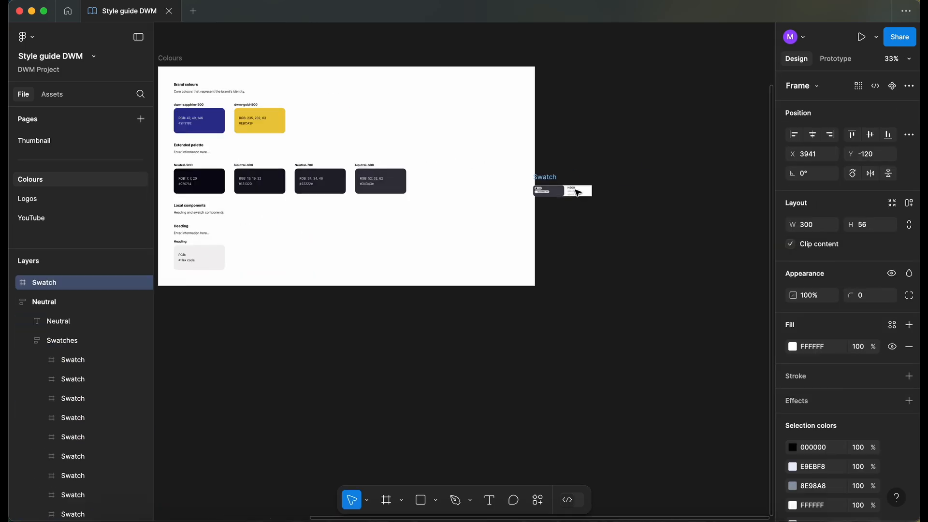
# - Duplicate the Neutral-600 swatch and title the copy Neutral-500
pyautogui.doubleClick(379, 183)
pyautogui.press('super+d')
pyautogui.scroll(5, 476, 181)
pyautogui.doubleClick(290, 139)
pyautogui.write('500')
# - Fill the Neutral-500 swatch with the N500 entry's colour and label it RGB: 64, 64, 74 and #40404a
pyautogui.click(344, 202)
pyautogui.click(792, 404)
pyautogui.doubleClick(290, 173)
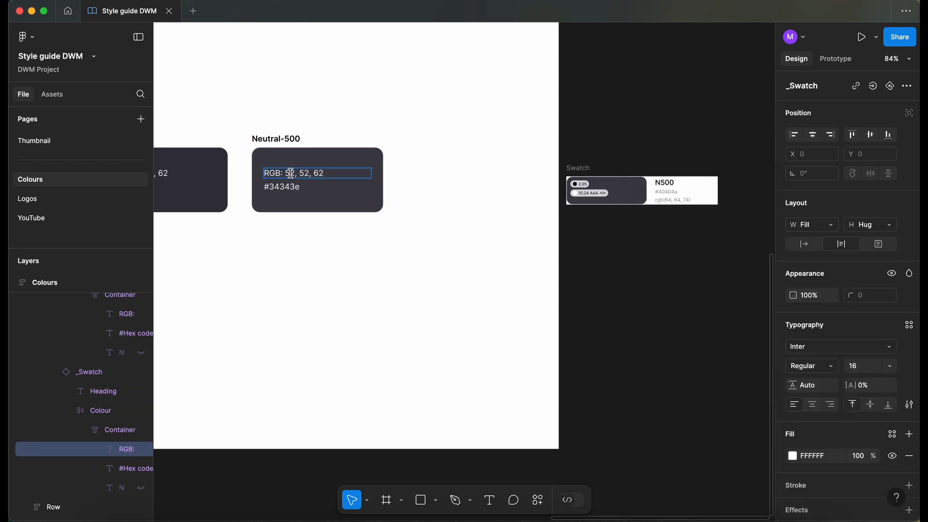
pyautogui.write('64')
pyautogui.doubleClick(318, 173)
pyautogui.write('74')
pyautogui.doubleClick(285, 186)
pyautogui.write('40404a')
# - Delete the N500 entry from the canvas
pyautogui.click(582, 237)
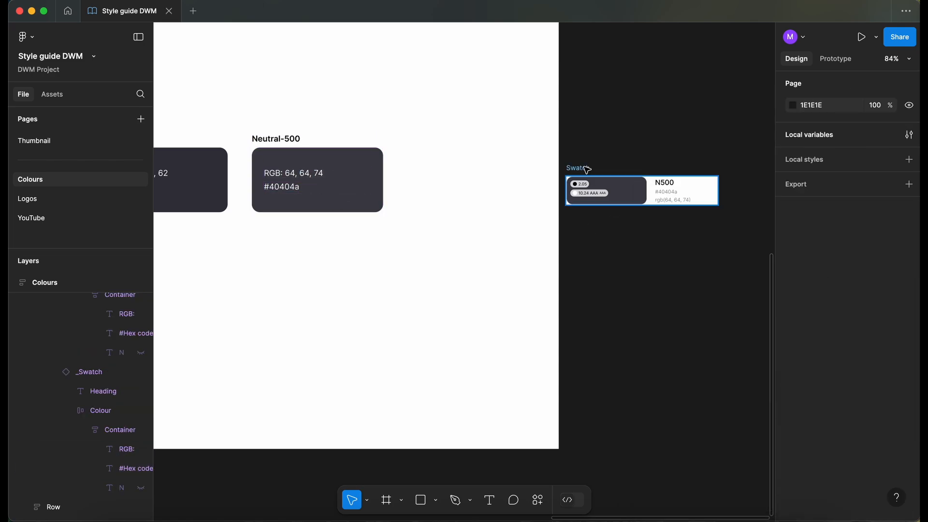
pyautogui.click(586, 169)
pyautogui.press('Delete')
# - Duplicate the Neutral-500 swatch as Neutral-400 and move the N400 entry out of the palette beyond the Colours frame
pyautogui.scroll(-5, 587, 169)
pyautogui.press('super+d')
pyautogui.moveTo(269, 173); pyautogui.dragTo(774, 203)
pyautogui.doubleClick(476, 158)
pyautogui.write('400')
# - Fill the Neutral-400 swatch with the colour sampled from the N400 entry
pyautogui.click(792, 404)
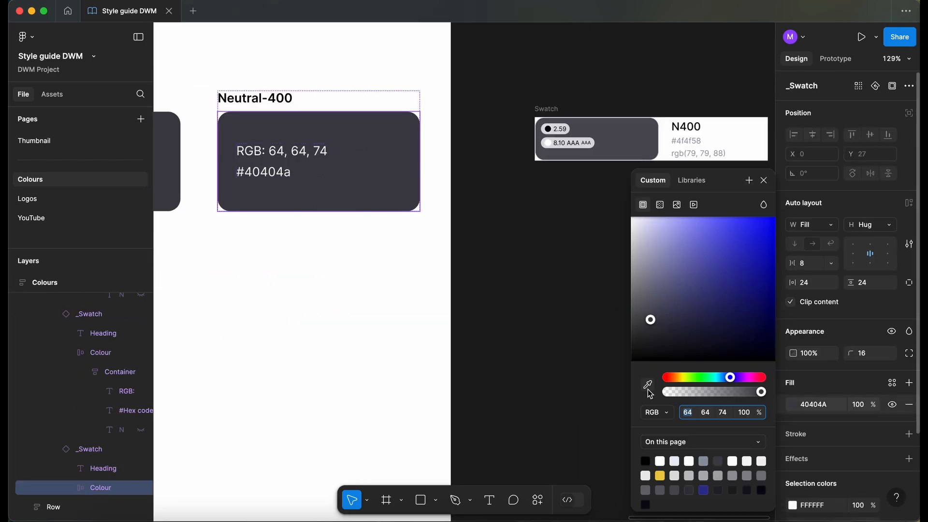
pyautogui.click(647, 387)
pyautogui.click(624, 146)
# - Label the Neutral-400 swatch RGB: 79, 79, 88 and #4f4f58, and remove the N400 entry from the canvas
pyautogui.doubleClick(276, 151)
pyautogui.write('79')
pyautogui.doubleClick(298, 151)
pyautogui.write('79')
pyautogui.doubleClick(319, 152)
pyautogui.write('88')
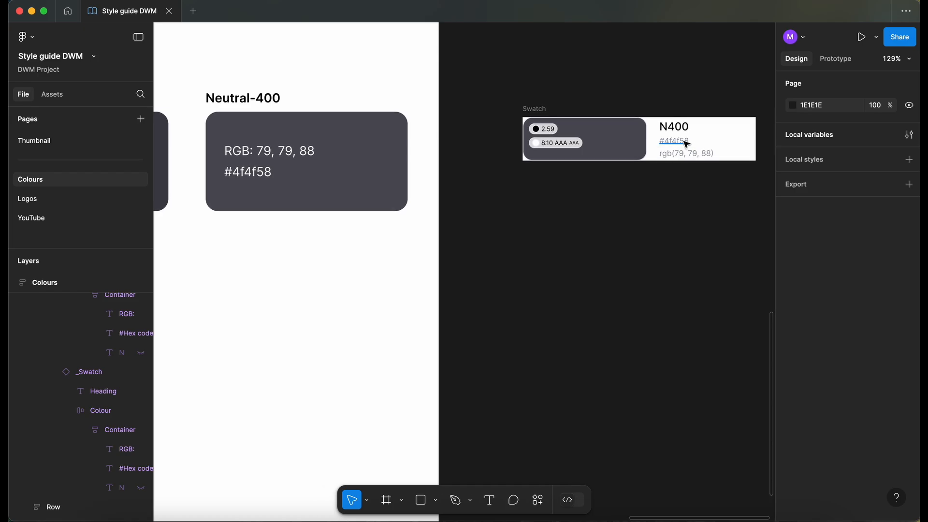
pyautogui.click(543, 111)
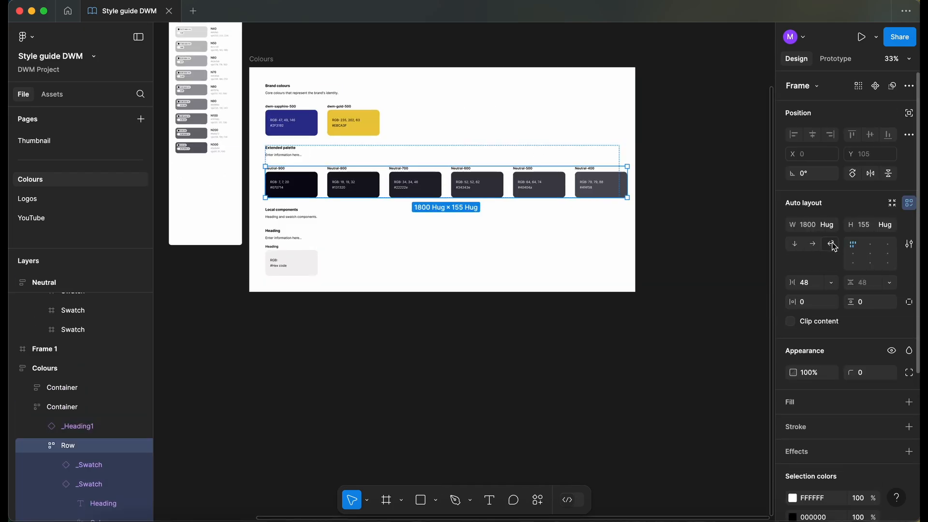
# - Make the Extended palette's swatch row wrap and set its width to fill the container
pyautogui.click(828, 244)
pyautogui.doubleClick(609, 120)
pyautogui.click(828, 225)
pyautogui.click(822, 271)
# - Set the gap between the Extended palette's swatches to 24
pyautogui.scroll(2, 321, 160)
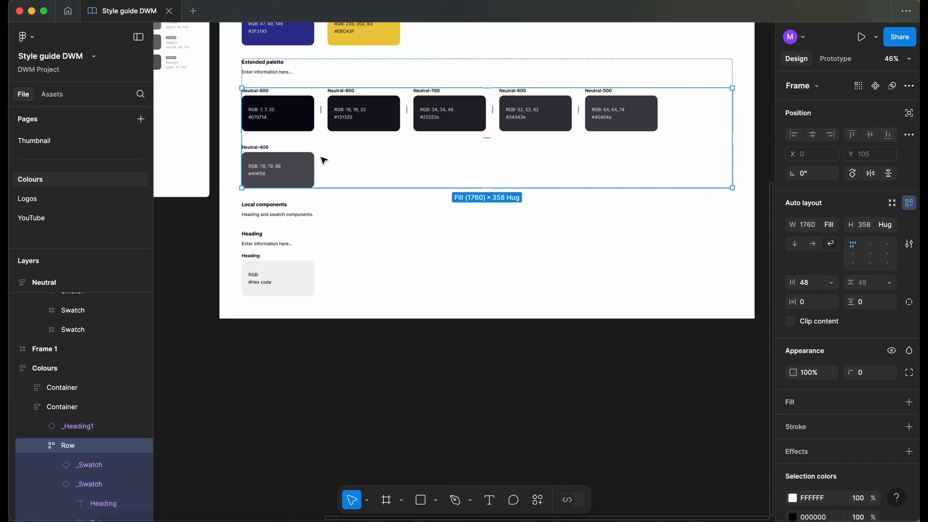
pyautogui.scroll(3, 321, 160)
pyautogui.click(806, 282)
pyautogui.write('24')
# - Duplicate the Neutral-400 swatch and title the copy Neutral-300
pyautogui.doubleClick(731, 222)
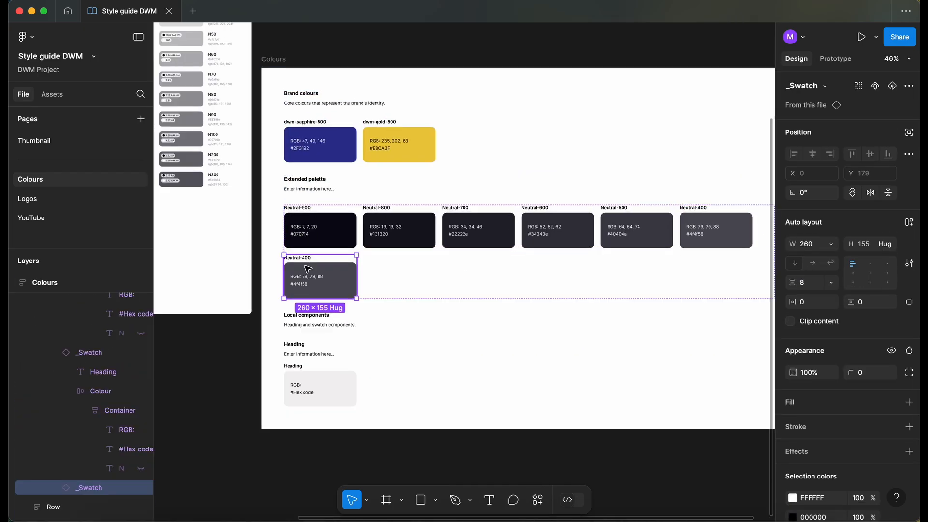
pyautogui.scroll(5, 493, 261)
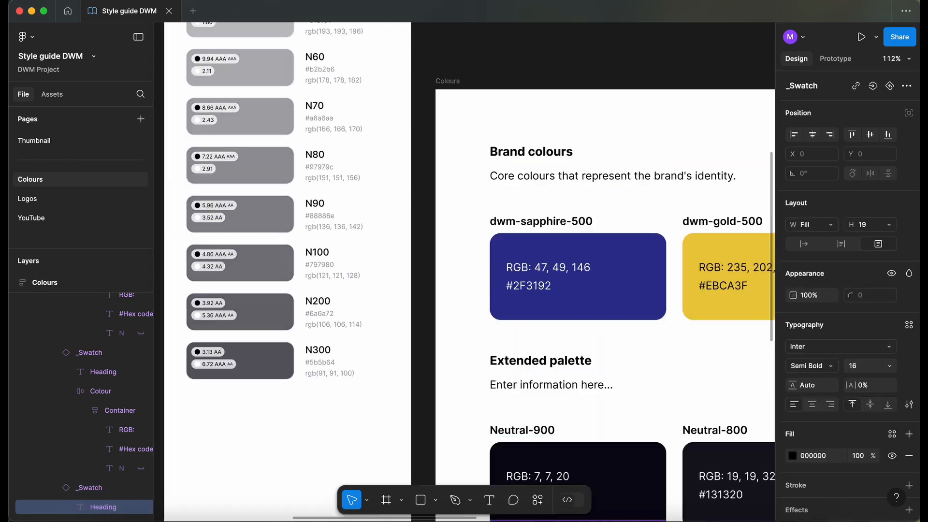
pyautogui.scroll(-5, 493, 261)
# - Fill the Neutral-300 swatch with the N300 entry's colour and label it RGB: 91, 91, 100 and #5b5b64
pyautogui.click(792, 404)
pyautogui.click(763, 181)
pyautogui.doubleClick(577, 367)
pyautogui.moveTo(571, 367); pyautogui.dragTo(621, 368)
pyautogui.write('91, 91, 100')
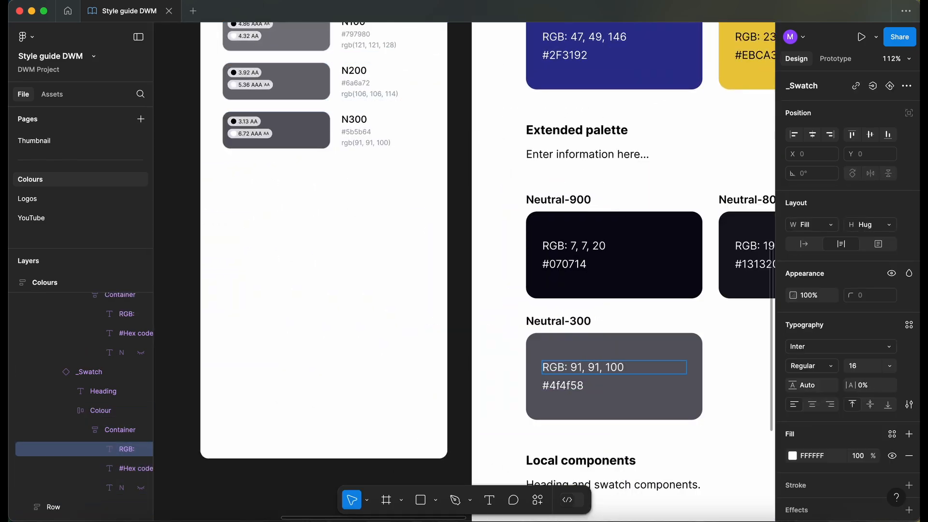
pyautogui.doubleClick(565, 386)
pyautogui.write('5b5b')
pyautogui.hscroll(5, 564, 386)
pyautogui.hscroll(-4, 564, 385)
pyautogui.write('64')
# - Rewrite the brand swatches' hex codes in lowercase as #ebca3f for gold and #2f3192 for sapphire
pyautogui.hscroll(10, 532, 290)
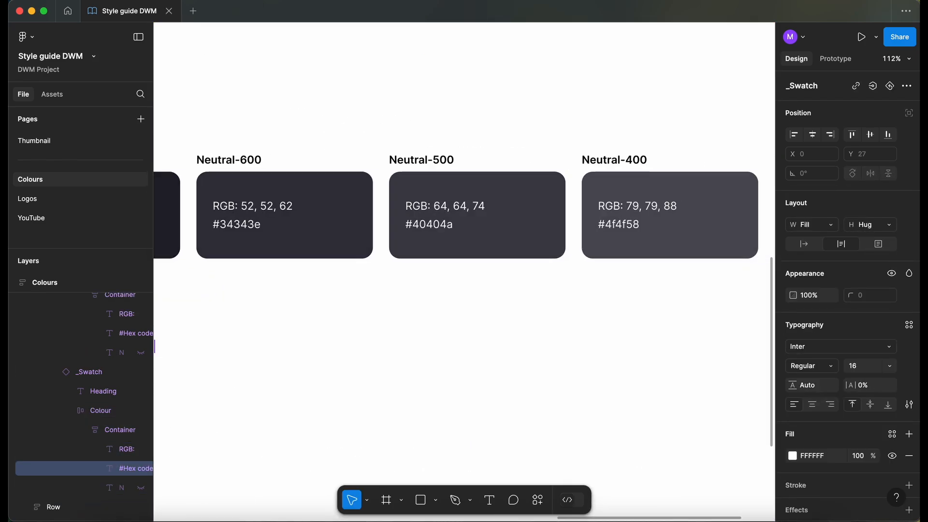
pyautogui.hscroll(-10, 532, 290)
pyautogui.scroll(2, 532, 290)
pyautogui.click(509, 119)
pyautogui.write('ebca3f')
pyautogui.moveTo(492, 113); pyautogui.dragTo(448, 114)
pyautogui.press('BackSpace')
pyautogui.doubleClick(271, 113)
pyautogui.write('2f3192')
# - Delete the N300 entry from the generated palette and apply auto layout to the Neutral palette frame
pyautogui.hscroll(-5, 282, 216)
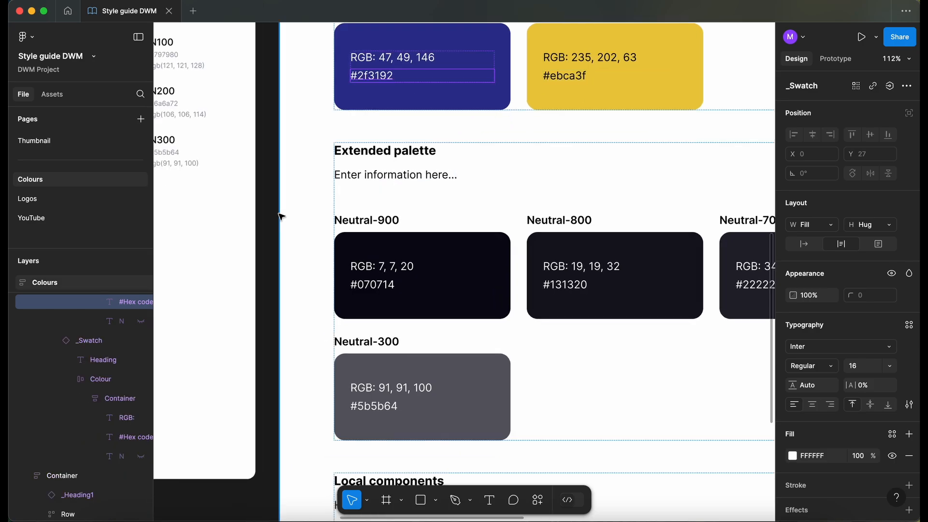
pyautogui.click(587, 362)
pyautogui.doubleClick(586, 363)
pyautogui.doubleClick(322, 123)
pyautogui.press('BackSpace')
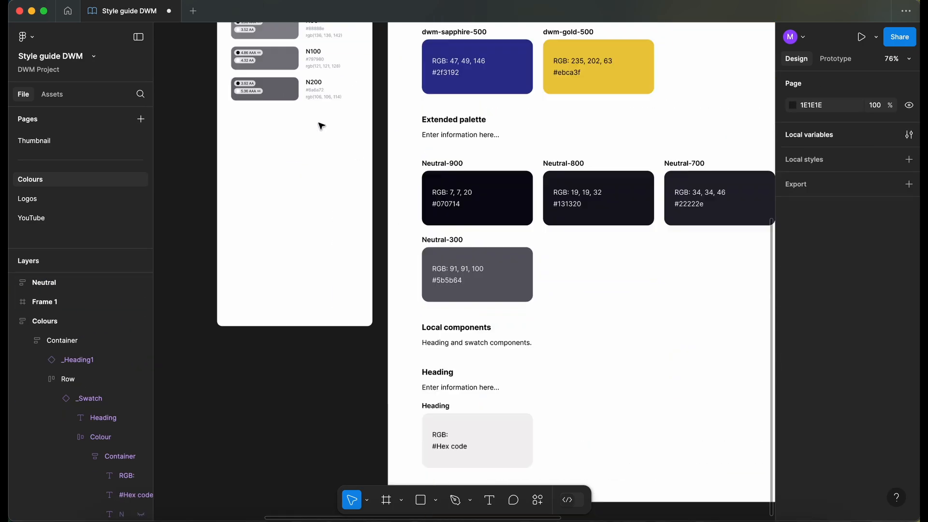
pyautogui.click(263, 28)
pyautogui.hotkey('shift', 'a')
# - Duplicate the Neutral-300 swatch and title the copy Neutral-200
pyautogui.doubleClick(511, 263)
pyautogui.press('super+d')
pyautogui.doubleClick(653, 224)
pyautogui.write('200')
# - Fill the Neutral-200 swatch with the N200 colour 6A6A72 and label it RGB: 106, 106, 114 and #6a6a72
pyautogui.click(792, 404)
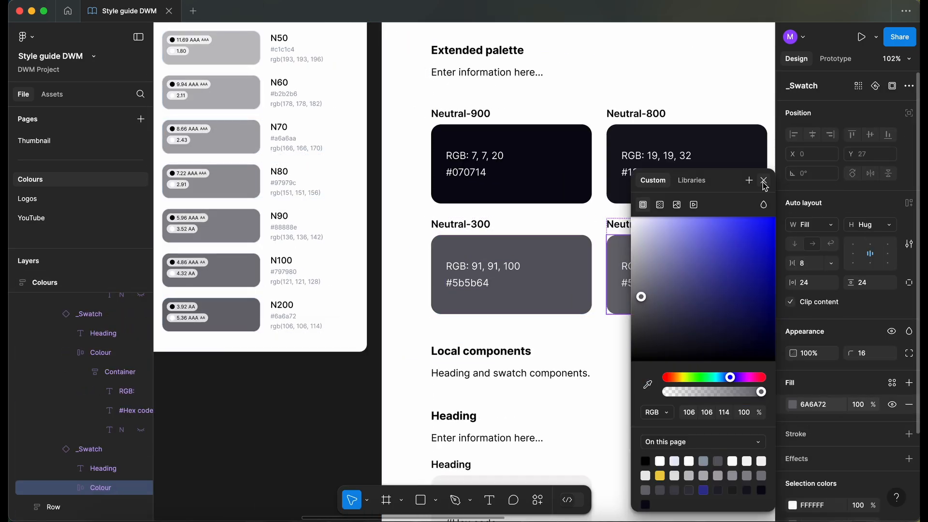
pyautogui.click(764, 181)
pyautogui.doubleClick(674, 266)
pyautogui.write('106')
pyautogui.doubleClick(700, 266)
pyautogui.write('114')
pyautogui.doubleClick(649, 283)
pyautogui.write('6a6a72')
# - Delete the N200 entry from the generated palette
pyautogui.click(631, 311)
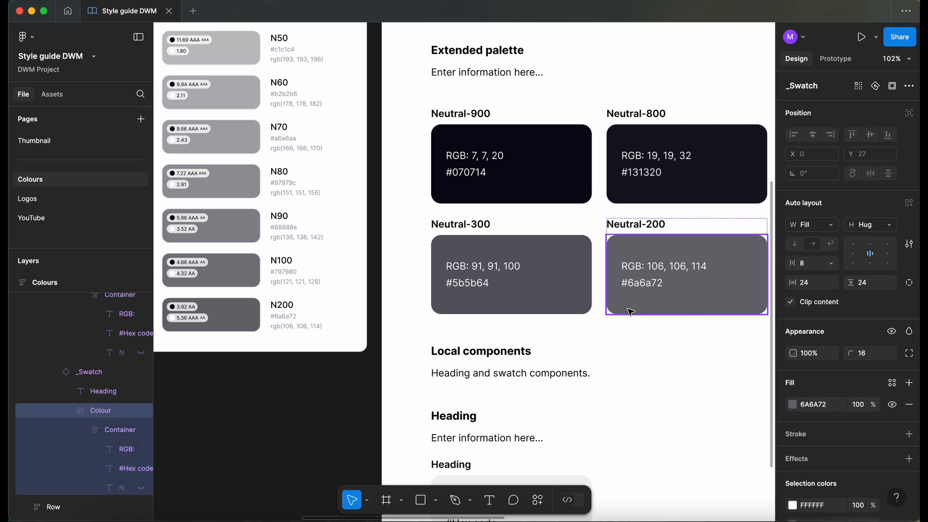
pyautogui.doubleClick(242, 321)
pyautogui.press('BackSpace')
# - Duplicate the Neutral-200 swatch and title the copy Neutral-100
pyautogui.scroll(-1, 532, 280)
pyautogui.doubleClick(607, 287)
pyautogui.press('super+d')
pyautogui.doubleClick(726, 243)
pyautogui.write('100')
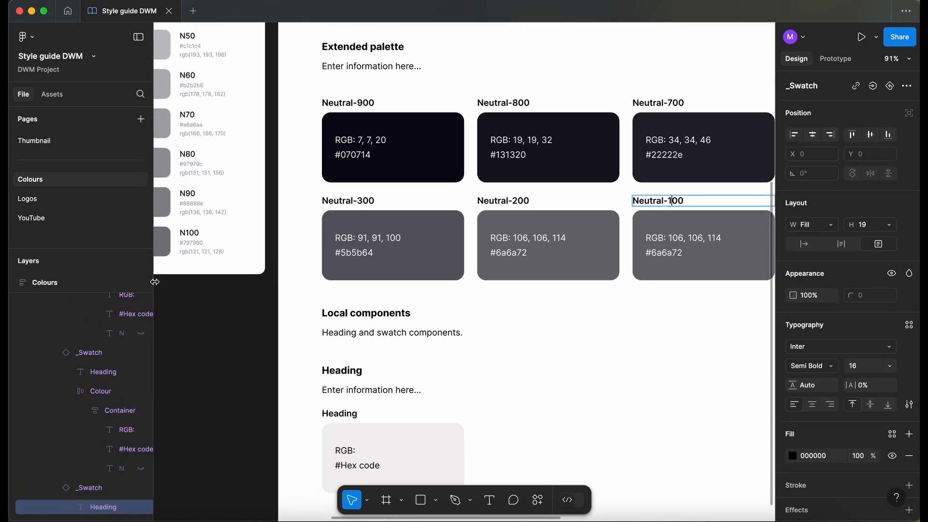
# - Fill the Neutral-100 swatch with the N100 entry's colour and label it RGB: 121, 121, 128 and #797980
pyautogui.click(677, 268)
pyautogui.click(793, 404)
pyautogui.click(170, 249)
pyautogui.click(764, 181)
pyautogui.doubleClick(695, 243)
pyautogui.write('121, 121, 128')
pyautogui.doubleClick(686, 259)
pyautogui.write('797980')
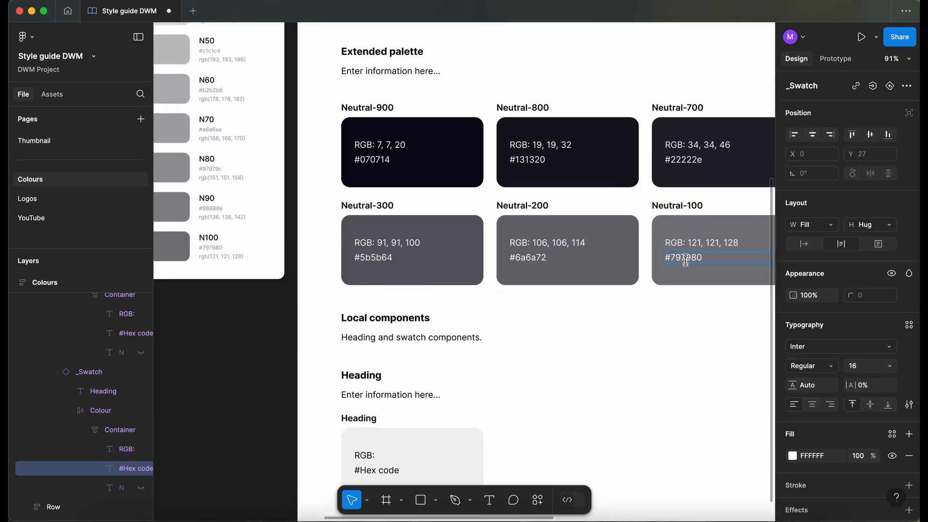
# - Delete the N100 entry from the generated palette
pyautogui.click(675, 281)
pyautogui.doubleClick(258, 250)
pyautogui.press('BackSpace')
# - Duplicate the Neutral-100 swatch and title the copy Neutral-90
pyautogui.doubleClick(632, 232)
pyautogui.press('super+d')
pyautogui.doubleClick(744, 199)
pyautogui.write('50')
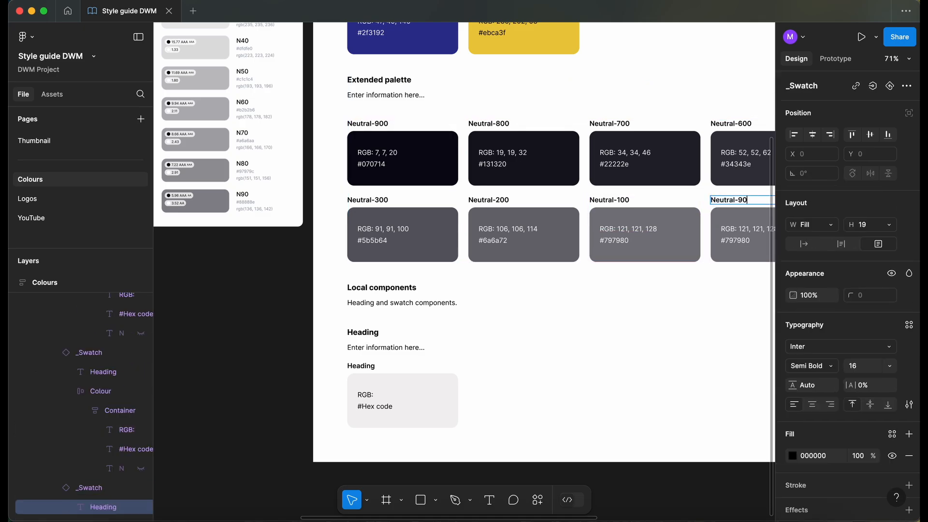
# - Fill the Neutral-90 swatch with the N90 entry's colour and label it RGB: 136, 136, 142 and #88888e
pyautogui.click(725, 251)
pyautogui.click(793, 405)
pyautogui.click(194, 195)
pyautogui.click(764, 181)
pyautogui.doubleClick(718, 227)
pyautogui.write('136')
pyautogui.doubleClick(734, 228)
pyautogui.write('136')
pyautogui.doubleClick(748, 228)
pyautogui.write('142')
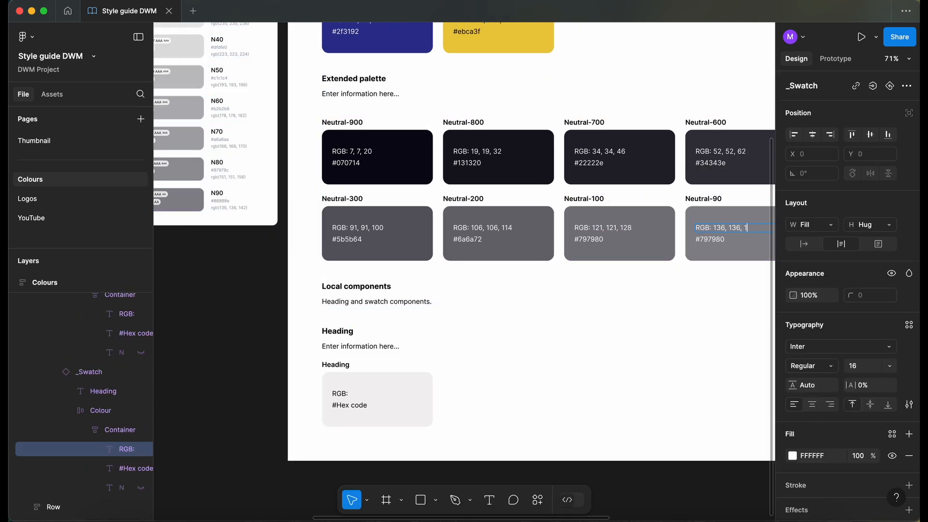
# - Delete the N90 entry and move the Neutral palette to the opposite side of the Colours frame
pyautogui.click(725, 257)
pyautogui.doubleClick(212, 200)
pyautogui.press('BackSpace')
pyautogui.moveTo(182, 60); pyautogui.dragTo(617, 106)
# - Duplicate the Neutral-90 swatch and title the copy Neutral-80
pyautogui.press('super+d')
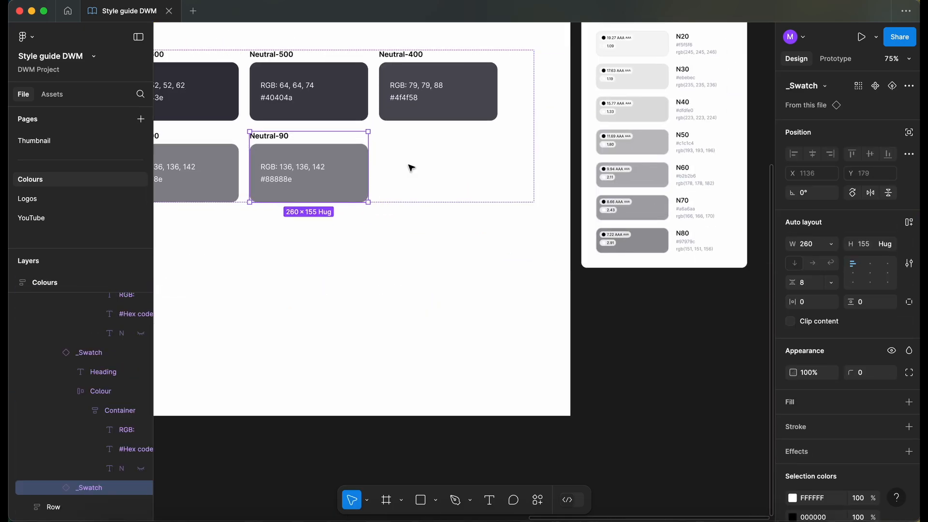
pyautogui.doubleClick(218, 128)
pyautogui.write('80')
# - Fill the Neutral-80 swatch with the N80 entry's colour and label it RGB: 151, 151, 156 and #97979c
pyautogui.click(295, 194)
pyautogui.click(792, 405)
pyautogui.click(623, 261)
pyautogui.click(761, 177)
pyautogui.doubleClick(221, 165)
pyautogui.write('151')
pyautogui.doubleClick(238, 165)
pyautogui.write('151')
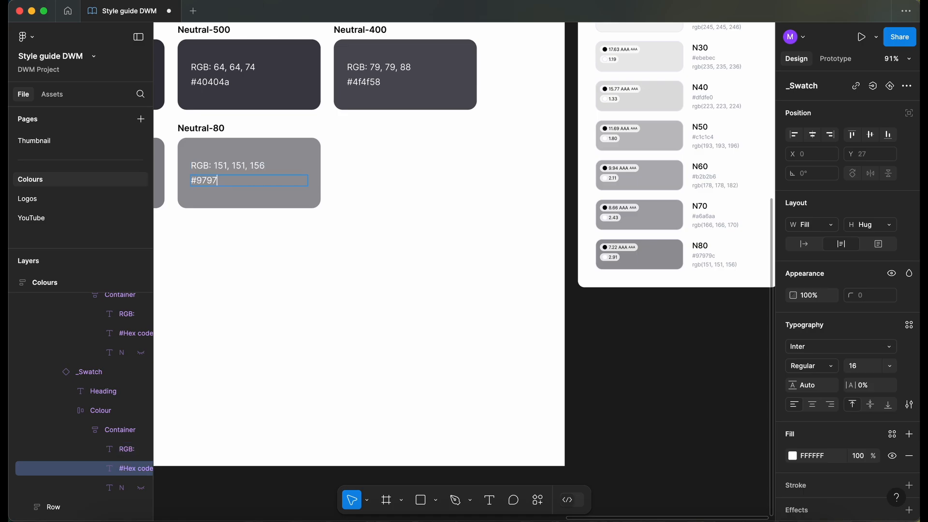
# - Delete the N80 entry from the generated palette
pyautogui.click(302, 205)
pyautogui.doubleClick(618, 262)
pyautogui.press('BackSpace')
# - Duplicate the Neutral-80 swatch and title the copy Neutral-70
pyautogui.click(249, 174)
pyautogui.press('super+d')
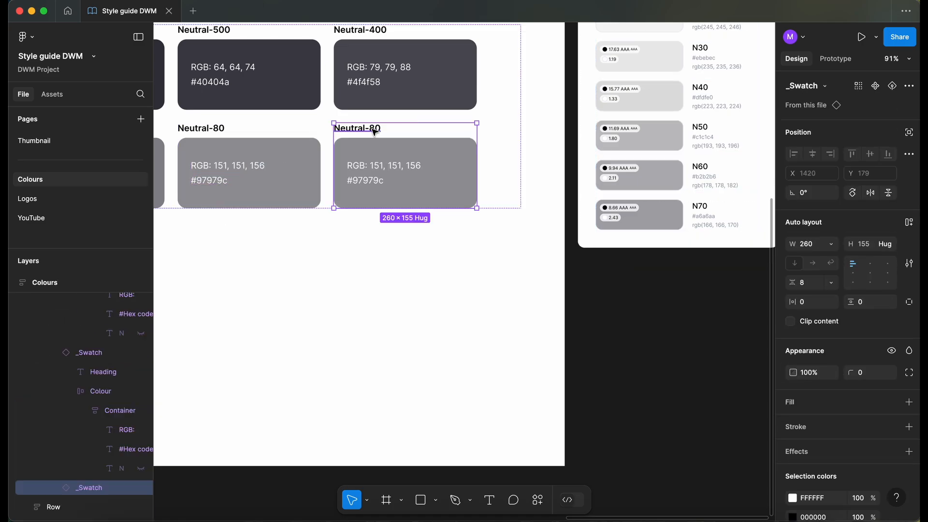
pyautogui.doubleClick(375, 128)
pyautogui.write('70')
# - Fill the Neutral-70 swatch with the N70 entry's colour and label it RGB: 166, 166, 170 and #a6a6aa
pyautogui.scroll(1, 375, 128)
pyautogui.click(330, 184)
pyautogui.click(793, 404)
pyautogui.click(617, 237)
pyautogui.click(766, 180)
pyautogui.doubleClick(311, 179)
pyautogui.write('166')
pyautogui.doubleClick(331, 179)
pyautogui.write('166')
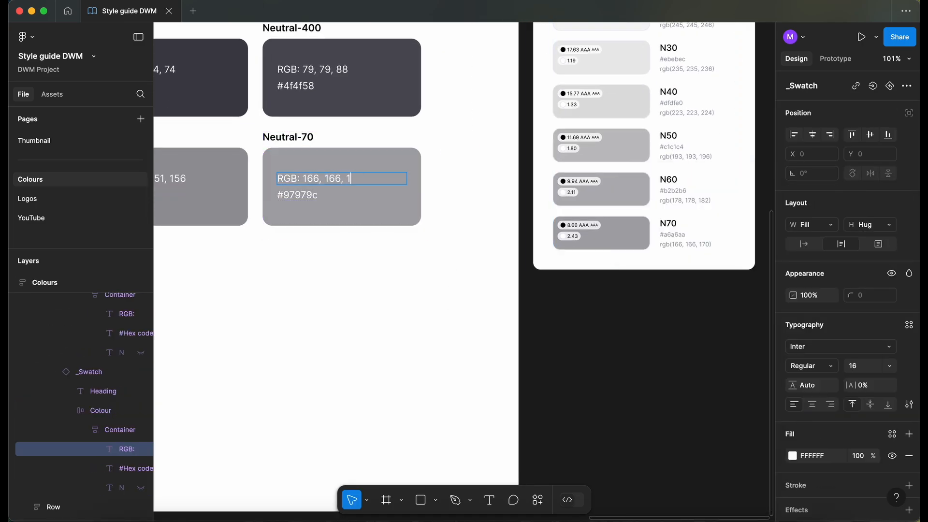
# - Delete the N70 entry from the generated palette
pyautogui.click(341, 212)
pyautogui.doubleClick(669, 248)
pyautogui.press('BackSpace')
# - Duplicate the Neutral-70 swatch as Neutral-60 and move the generated palette panel to the other side of the Colours frame
pyautogui.press('super+d')
pyautogui.scroll(-5, 638, 187)
pyautogui.moveTo(748, 87); pyautogui.dragTo(341, 120)
pyautogui.doubleClick(549, 151)
pyautogui.click(549, 151)
pyautogui.press('BackSpace')
pyautogui.press('BackSpace')
pyautogui.write('60')
# - Fill the Neutral-60 swatch with the N60 entry's colour and label it RGB: 178, 178, 182 and #b2b2b6
pyautogui.click(528, 215)
pyautogui.scroll(3, 528, 216)
pyautogui.click(792, 405)
pyautogui.click(267, 232)
pyautogui.doubleClick(604, 207)
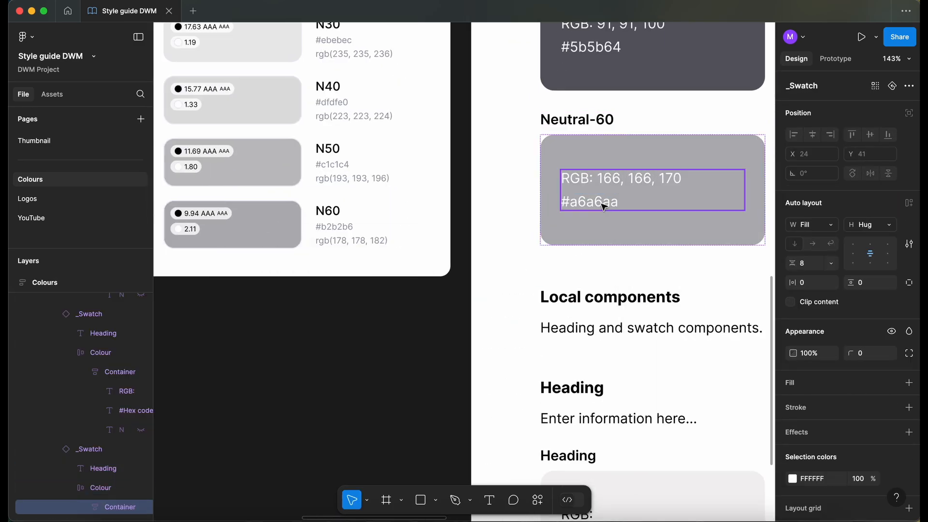
pyautogui.write('b2b2b6')
pyautogui.doubleClick(608, 179)
pyautogui.write('178')
pyautogui.doubleClick(636, 178)
pyautogui.write('178, 182')
# - Delete the N60 entry from the generated palette and duplicate the Neutral-60 swatch as Neutral-50
pyautogui.click(282, 232)
pyautogui.press('BackSpace')
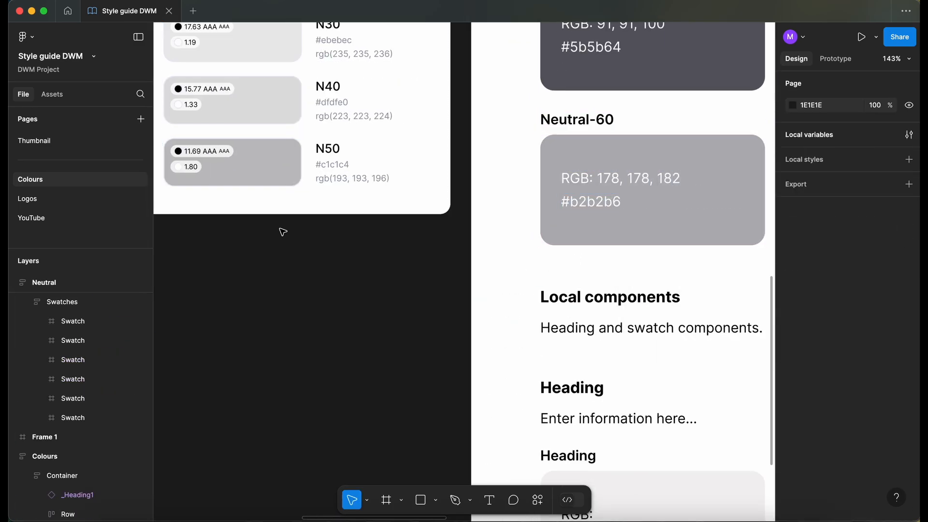
pyautogui.doubleClick(563, 184)
pyautogui.write('50')
# - Fill the Neutral-50 swatch with the N50 entry's colour and label it RGB: 193, 193, 196 and #c1c1c4
pyautogui.click(793, 456)
pyautogui.doubleClick(681, 189)
pyautogui.write('193')
pyautogui.doubleClick(709, 189)
pyautogui.write('193, 196')
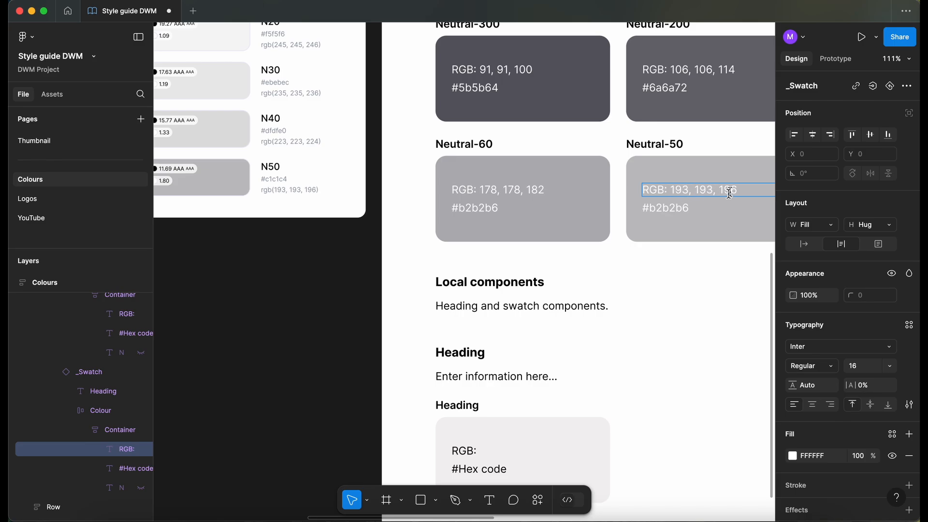
pyautogui.doubleClick(672, 208)
pyautogui.write('c1c1c4')
# - Delete the N50 entry from the generated palette and duplicate the Neutral-50 swatch as Neutral-40
pyautogui.click(688, 235)
pyautogui.scroll(-3, 689, 234)
pyautogui.hotkey('ctrl', 'd')
pyautogui.write('40')
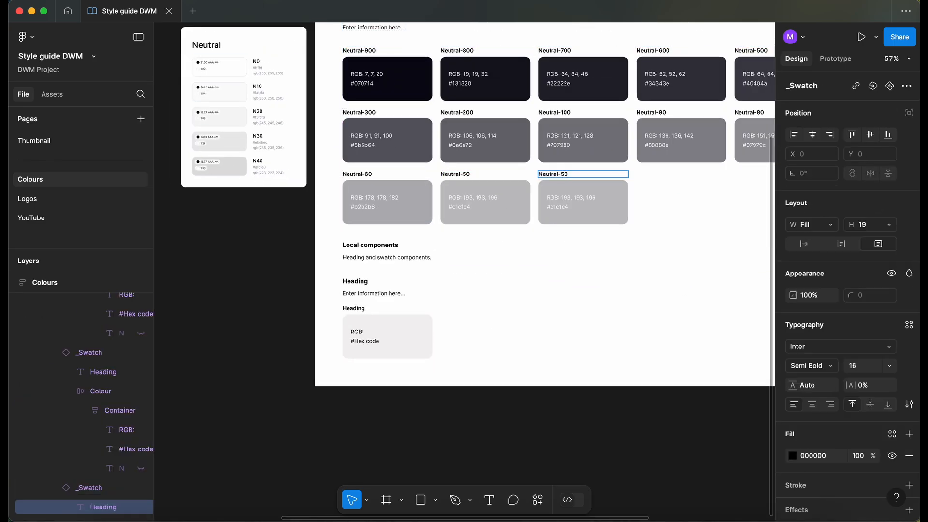
# - Fill the Neutral-40 swatch with DFDFE0 from the N40 entry and label it RGB: 223, 223, 224 and #dfdfe0
pyautogui.click(793, 404)
pyautogui.write('DFDFE0')
pyautogui.click(555, 318)
pyautogui.scroll(-2, 554, 317)
pyautogui.tripleClick(705, 236)
pyautogui.write('RGB: 223, 223, 224')
pyautogui.doubleClick(684, 252)
pyautogui.write('dfdfe0')
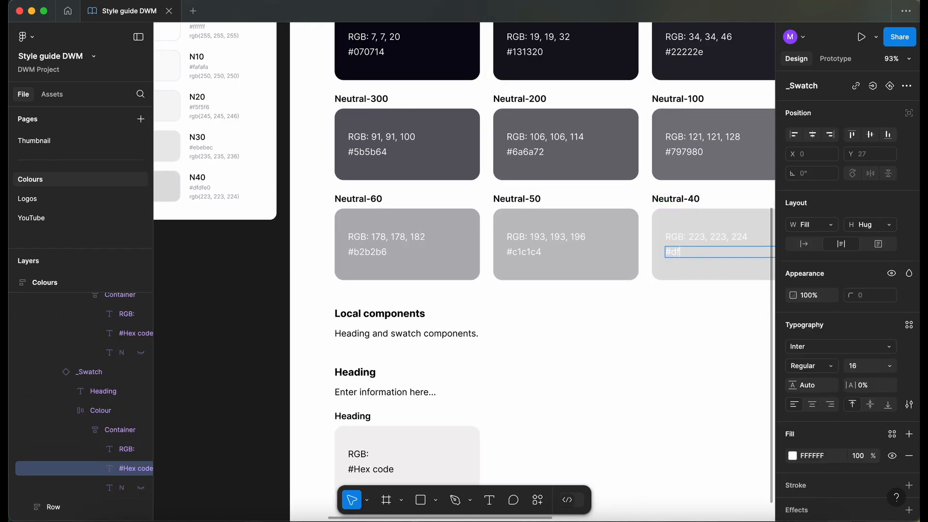
# - Set the Neutral-40 label text to black and duplicate the swatch as Neutral-30, with the palette panel moved to the frame's other side
pyautogui.click(701, 260)
pyautogui.scroll(-3, 694, 234)
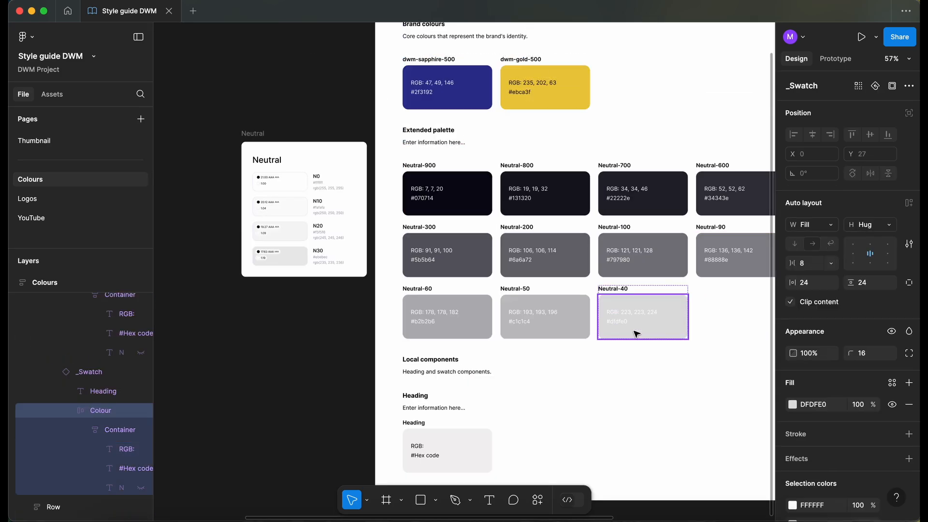
pyautogui.hotkey('ctrl', 'd')
pyautogui.moveTo(282, 174); pyautogui.dragTo(706, 237)
pyautogui.scroll(2, 516, 271)
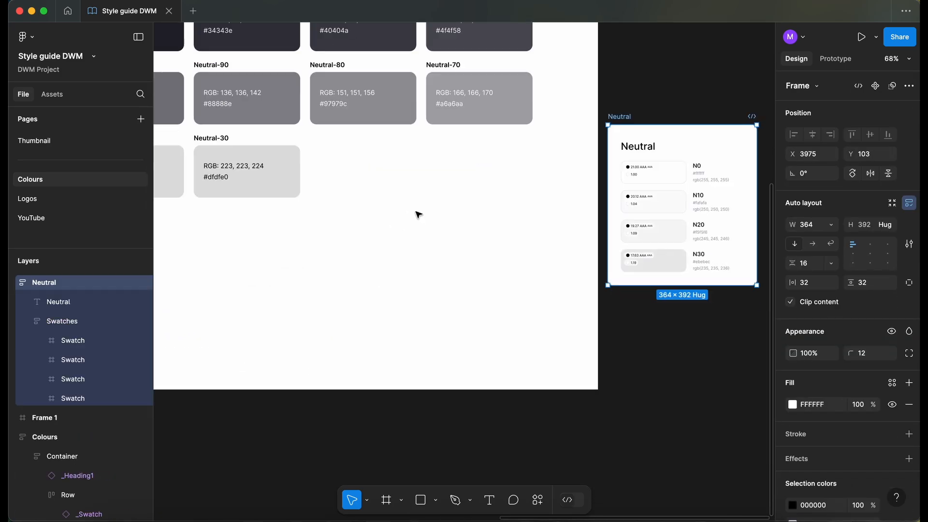
# - Fill the Neutral-30 swatch with the N30 entry's colour and label it RGB: 235, 235, 236 and #ebebec
pyautogui.click(793, 404)
pyautogui.click(644, 381)
pyautogui.click(574, 321)
pyautogui.scroll(2, 338, 193)
pyautogui.tripleClick(209, 168)
pyautogui.write('RGB: 235, 235, 236')
pyautogui.doubleClick(191, 173)
pyautogui.write('ebebec')
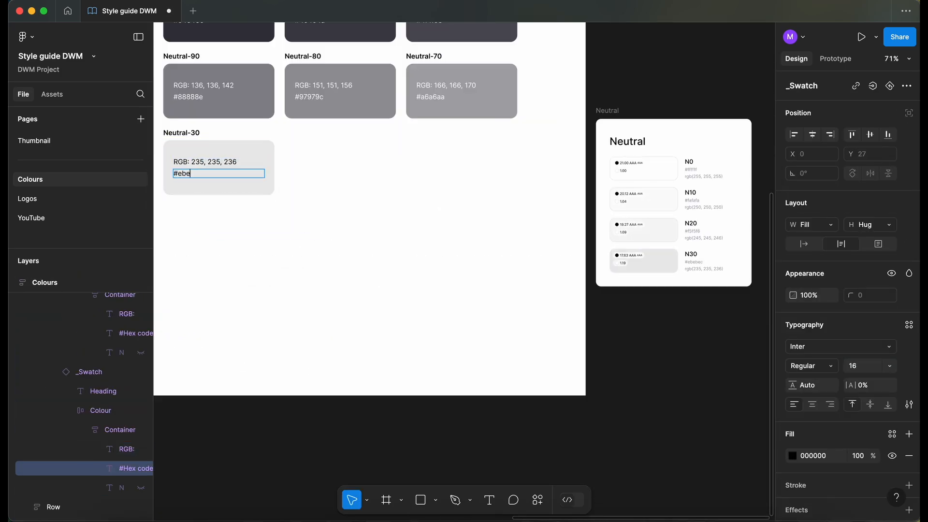
# - Delete the N30 entry from the generated palette and duplicate the Neutral-30 swatch as Neutral-20
pyautogui.click(238, 193)
pyautogui.click(234, 166)
pyautogui.hotkey('ctrl', 'd')
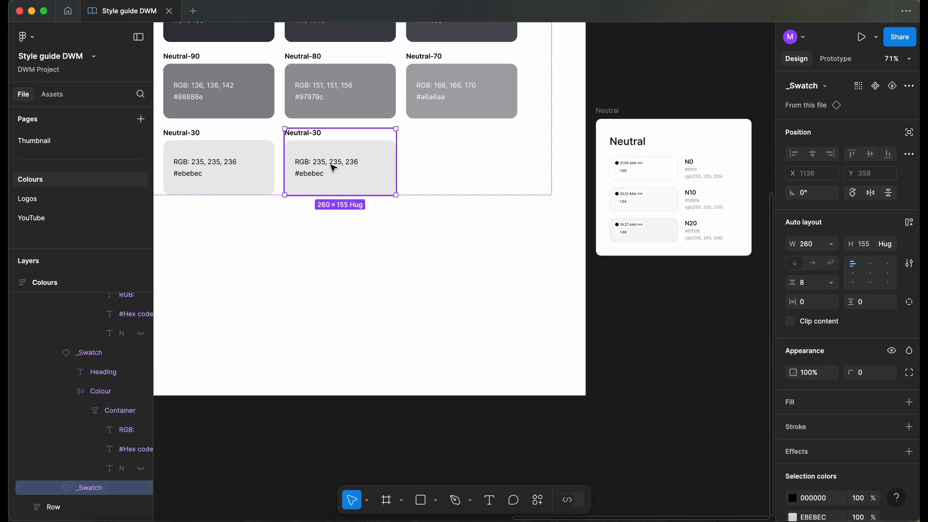
pyautogui.scroll(2, 340, 182)
pyautogui.doubleClick(299, 168)
pyautogui.press('BackSpace')
pyautogui.write('2')
# - Fill the Neutral-20 swatch with the N20 entry's colour and label it RGB: 245, 245, 246 and #f5f5f6
pyautogui.click(334, 212)
pyautogui.click(792, 404)
pyautogui.click(648, 390)
pyautogui.click(612, 261)
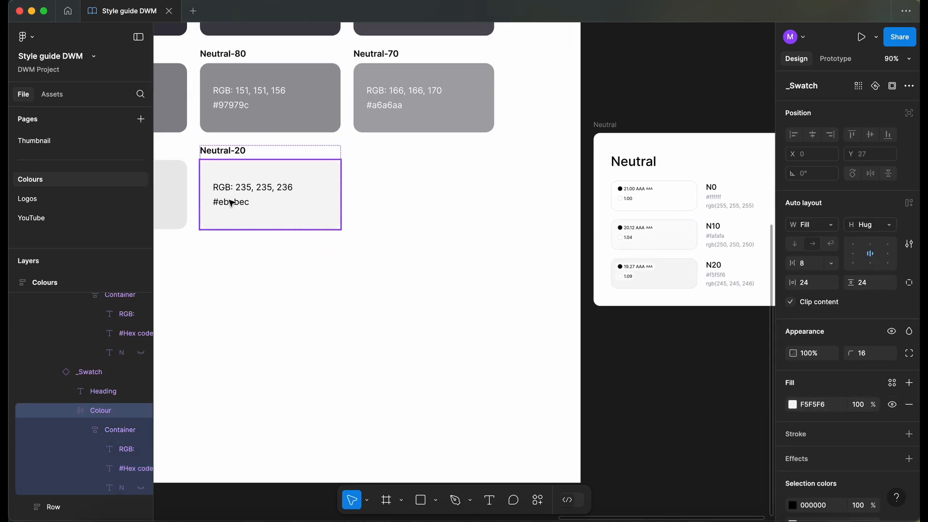
pyautogui.doubleClick(232, 201)
pyautogui.write('f5f5f6')
pyautogui.doubleClick(245, 188)
pyautogui.write('245, 245, 256')
pyautogui.press('Escape')
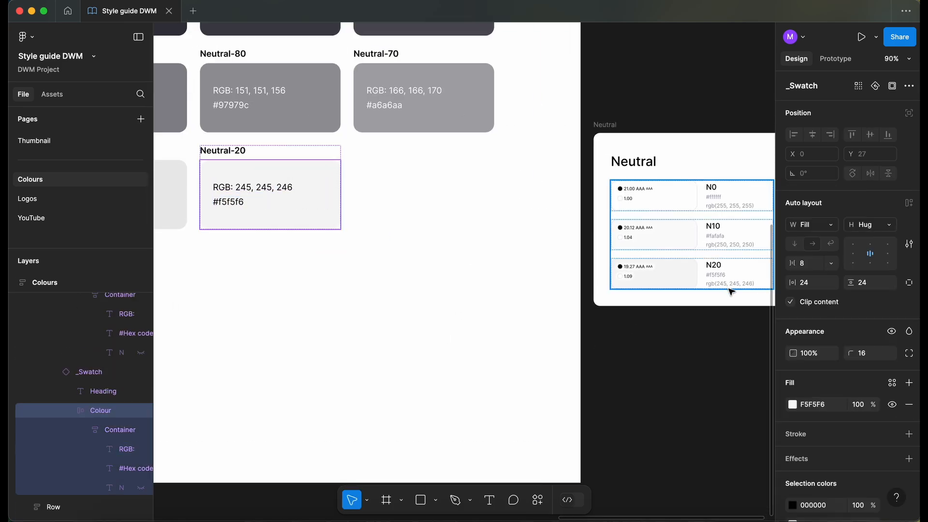
# - Build the Neutral-10 swatch from a Neutral-20 copy with the N10 entry's colour and the labels RGB: 250, 250, 250 and #fafafa
pyautogui.click(652, 275)
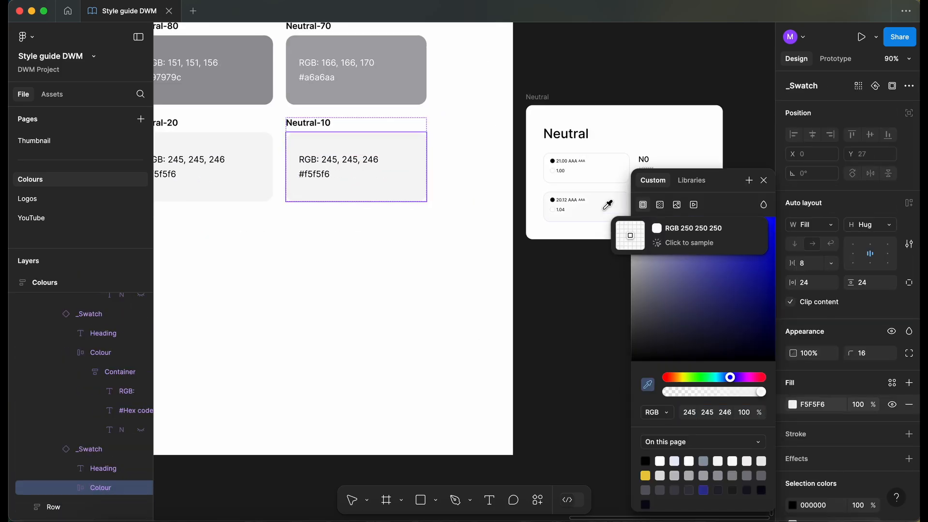
pyautogui.doubleClick(333, 158)
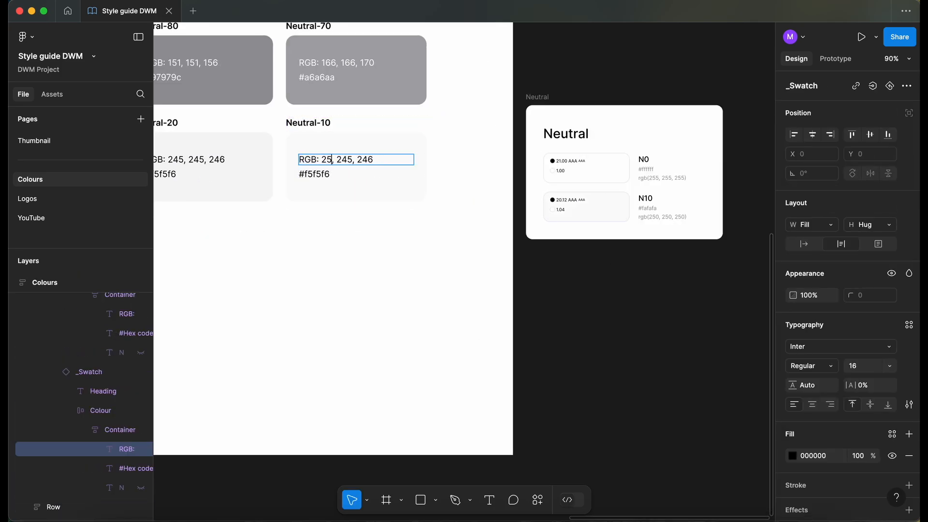
pyautogui.write('250, 250, 250')
pyautogui.doubleClick(300, 172)
pyautogui.write('fafafa')
pyautogui.press('Escape')
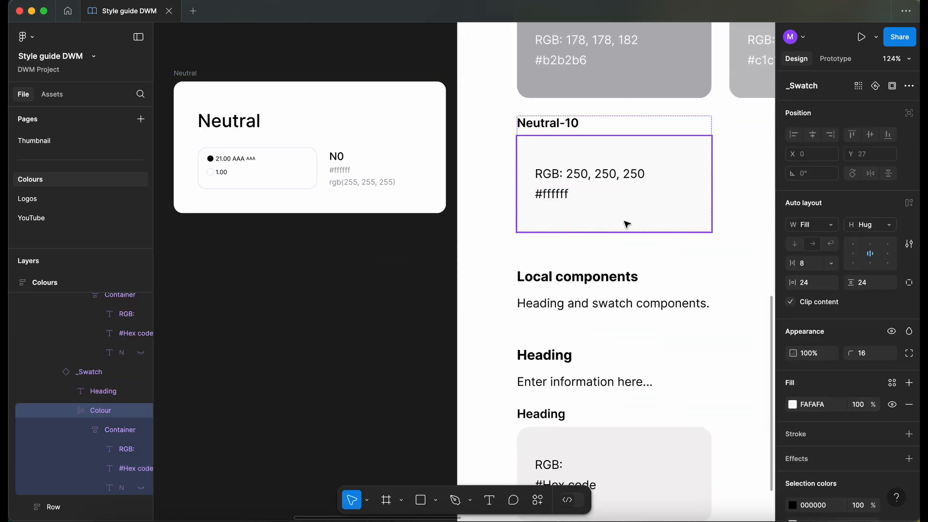
# - Fill the Neutral-10 copy with the N0 entry's white, title it Neutral-0 and label it RGB: 255, 255, 255 and #ffffff
pyautogui.press('Escape')
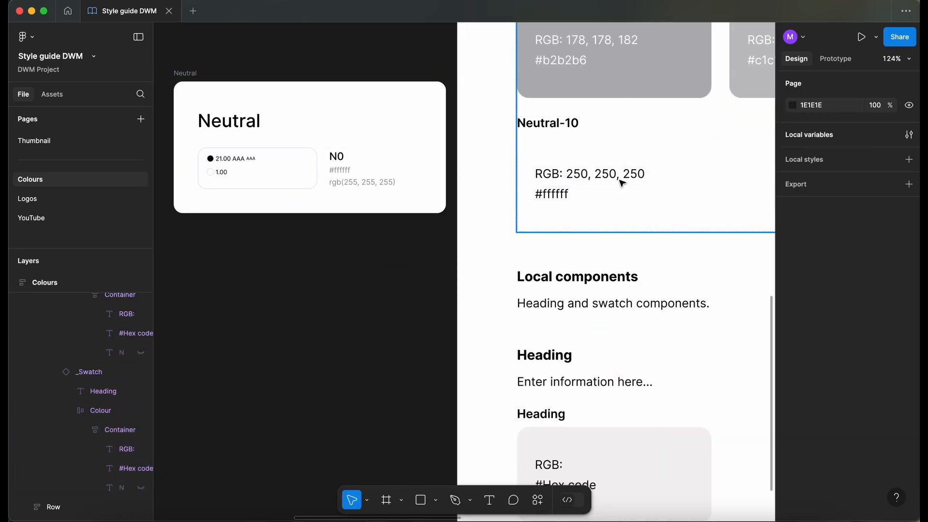
pyautogui.doubleClick(622, 174)
pyautogui.write('255, 255, 255')
pyautogui.press('Escape')
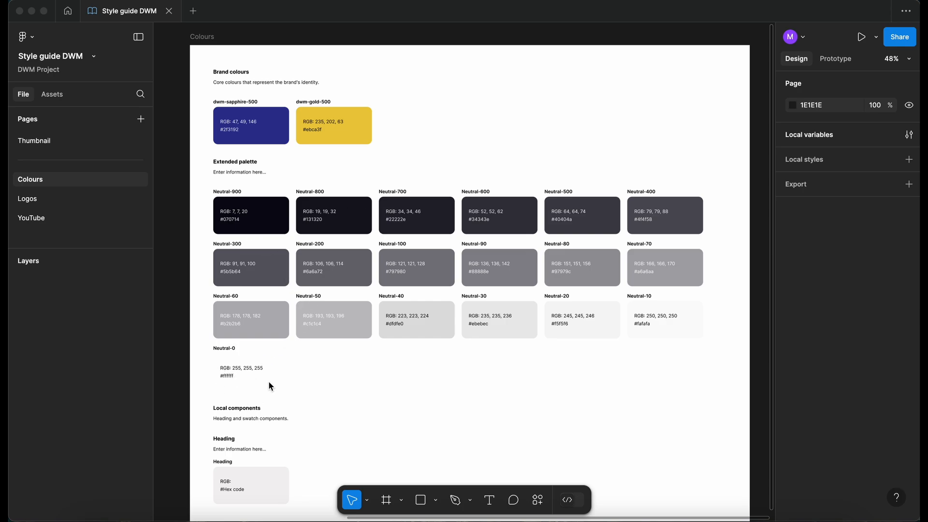
pyautogui.scroll(-1, 227, 365)
pyautogui.hscroll(1, 227, 366)
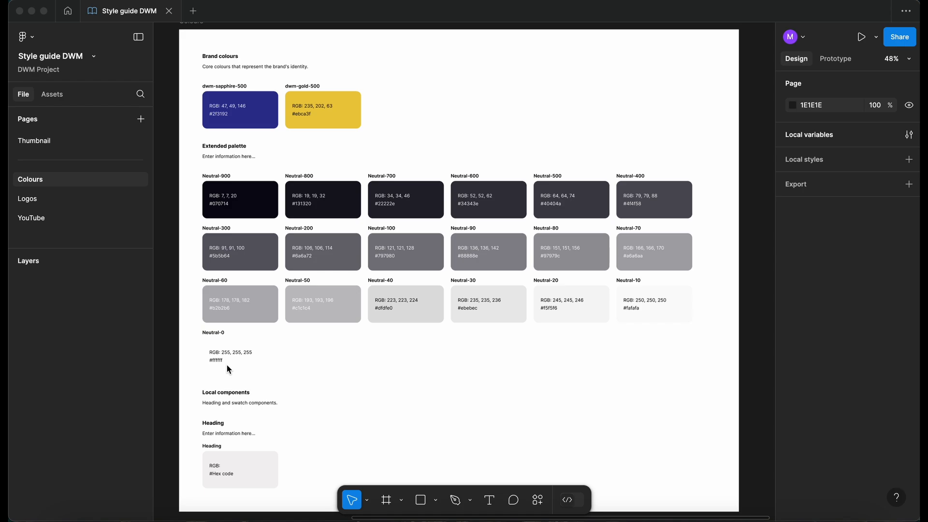
pyautogui.scroll(-2, 227, 368)
pyautogui.hscroll(-2, 227, 368)
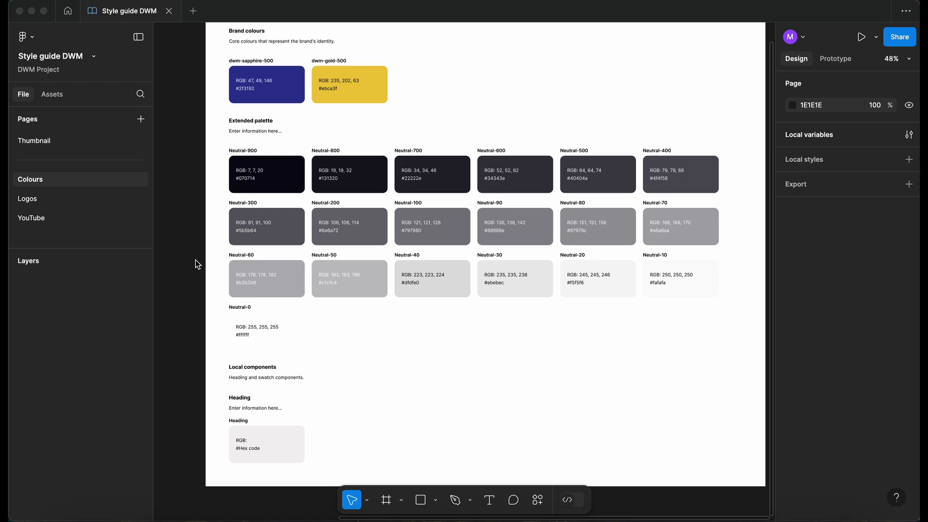
pyautogui.hscroll(-2, 195, 260)
pyautogui.scroll(1, 195, 260)
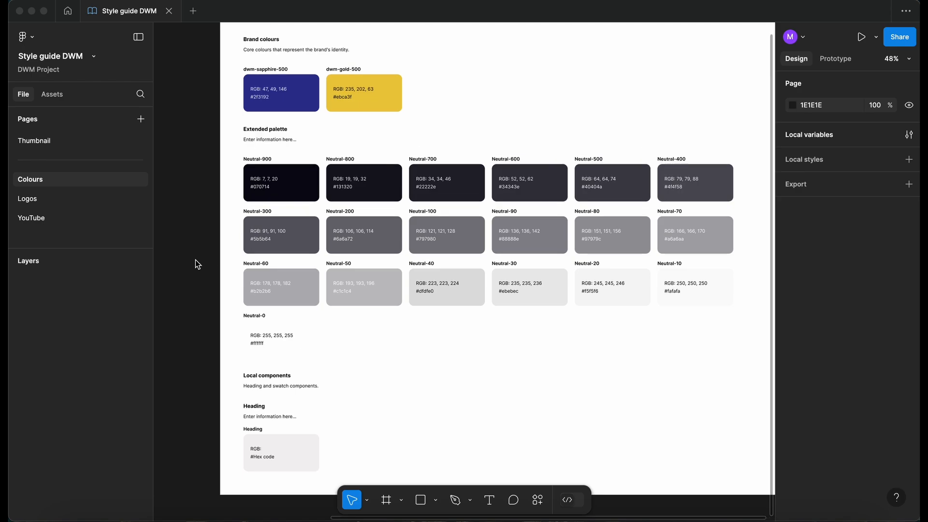
pyautogui.hscroll(3, 196, 259)
pyautogui.scroll(-1, 195, 260)
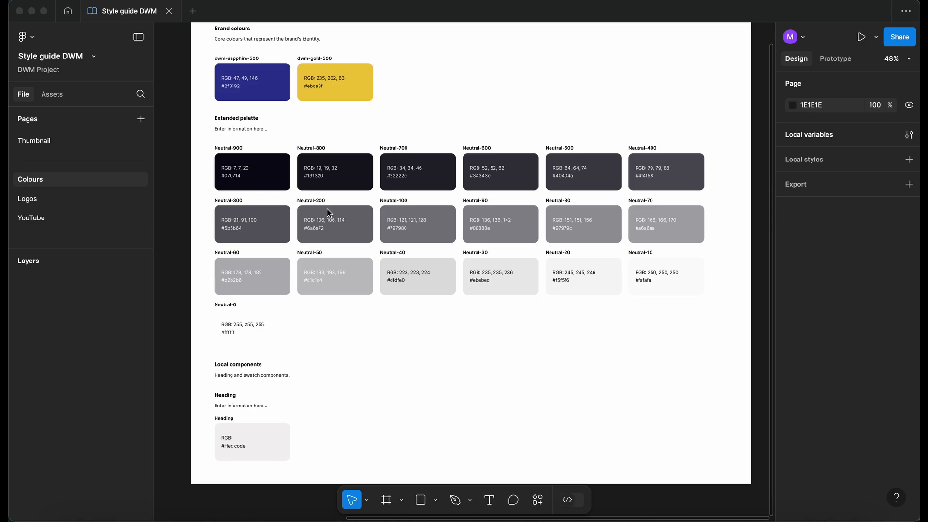
pyautogui.scroll(1, 286, 120)
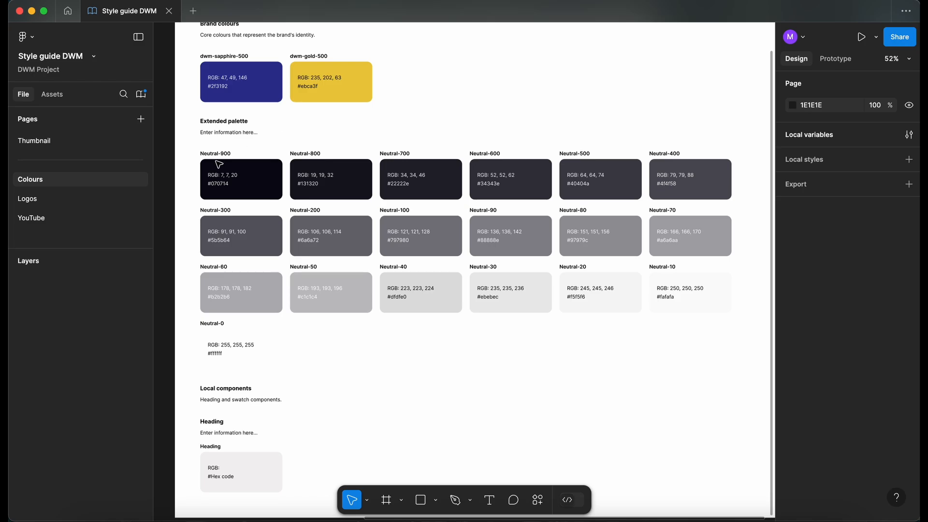
# - Rename the Neutral-900 swatch title to dwm-neutral-900 and give the other neutral swatch titles the same lowercase dwm-neutral prefix
pyautogui.scroll(4, 203, 154)
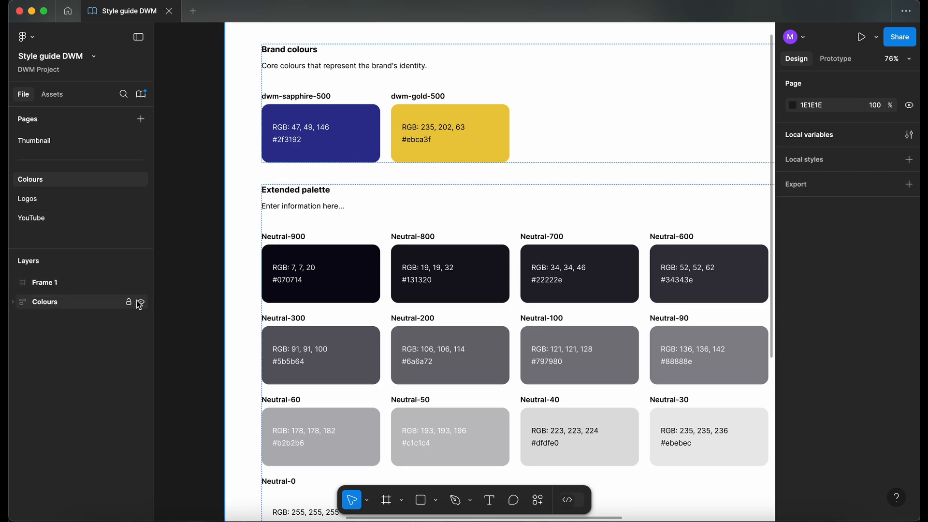
pyautogui.doubleClick(282, 239)
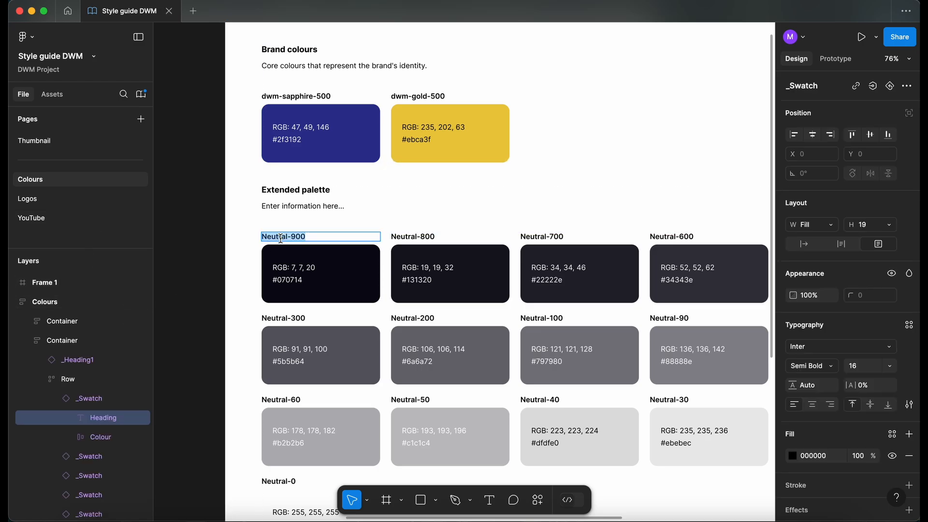
pyautogui.press('Left')
pyautogui.write('dwm-')
pyautogui.press('Delete')
pyautogui.write('n')
pyautogui.press('Escape')
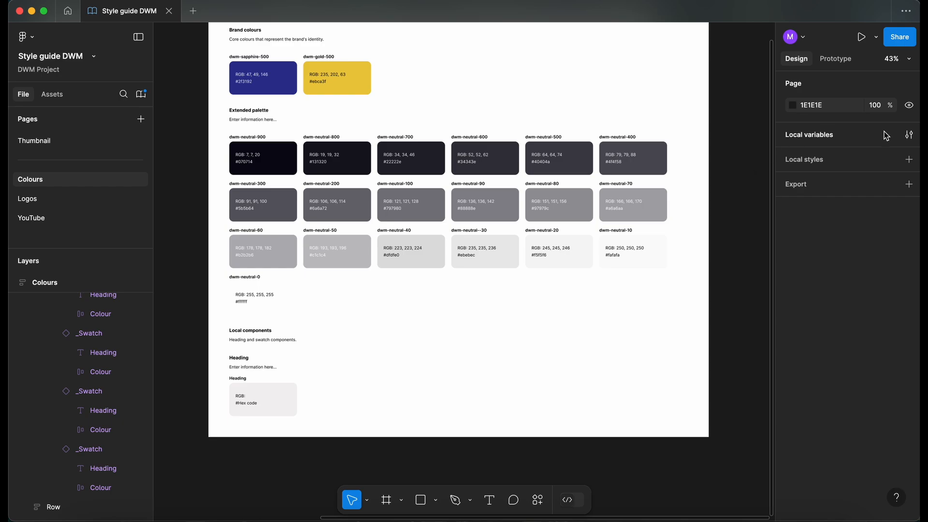
# - Open the local variables and view the options available for the Colours collection
pyautogui.click(909, 135)
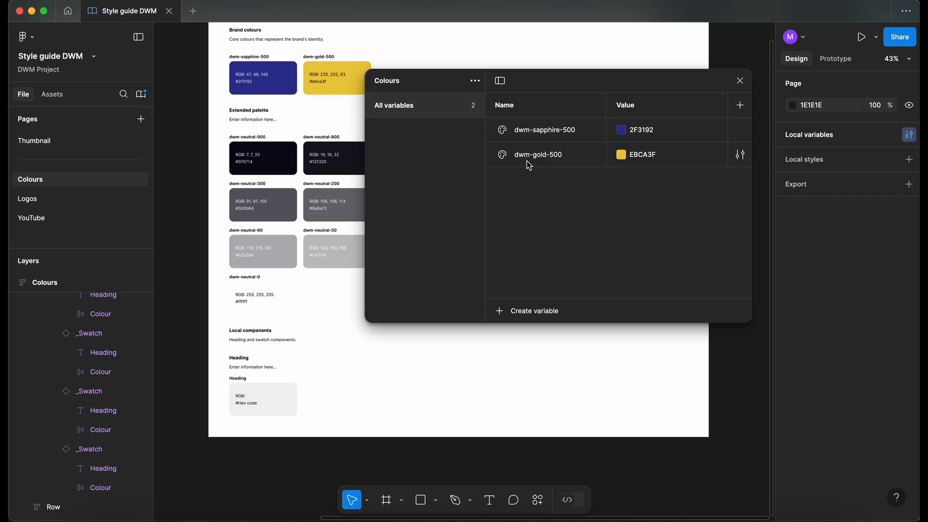
pyautogui.click(475, 81)
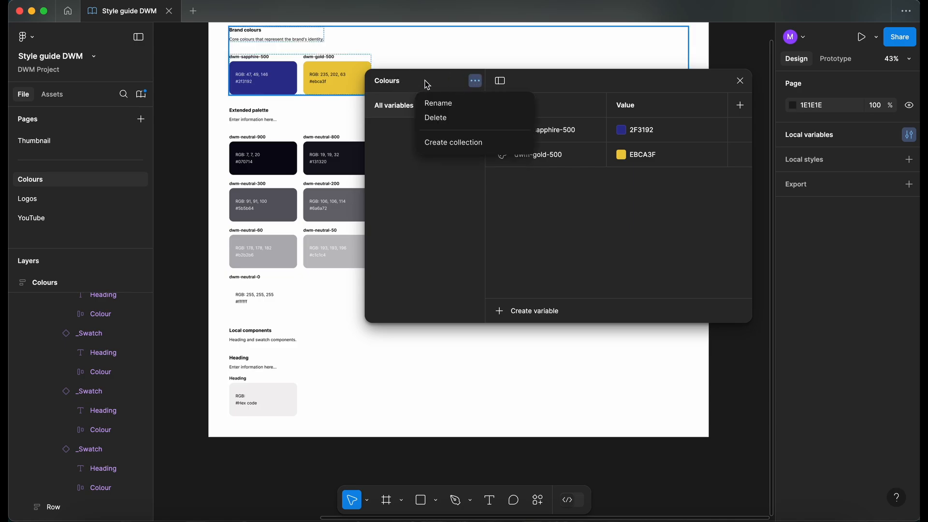
pyautogui.click(393, 172)
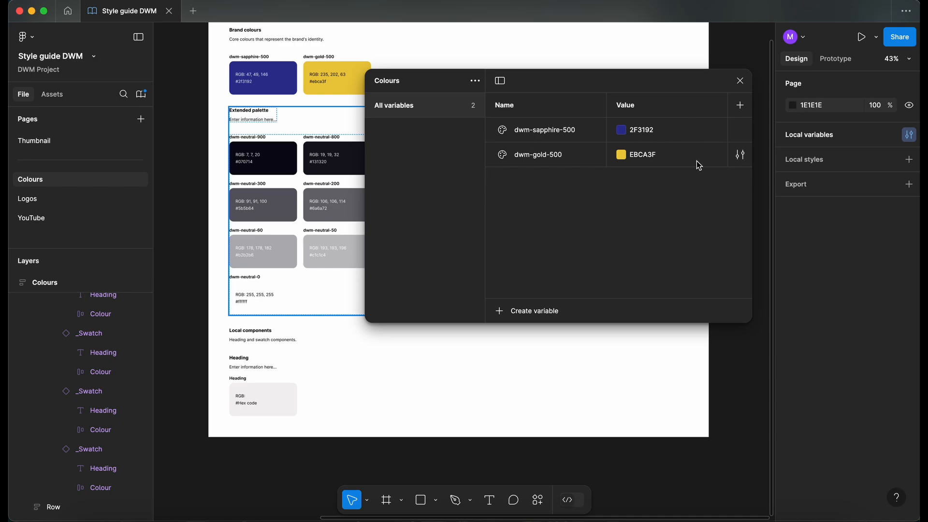
# - Put the sapphire colour variable in a Brand group by renaming it Brand/dwm-sapphire-500
pyautogui.click(742, 132)
pyautogui.click(648, 180)
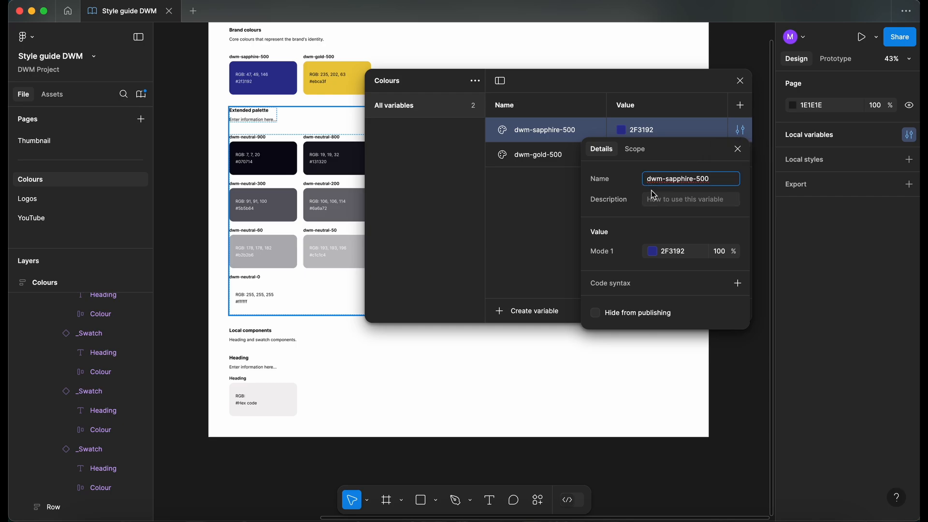
pyautogui.write('Brand/')
pyautogui.hotkey('shift', 'Left')
pyautogui.hotkey('shift', 'Left')
pyautogui.hotkey('shift', 'Left')
pyautogui.hotkey('shift', 'Left')
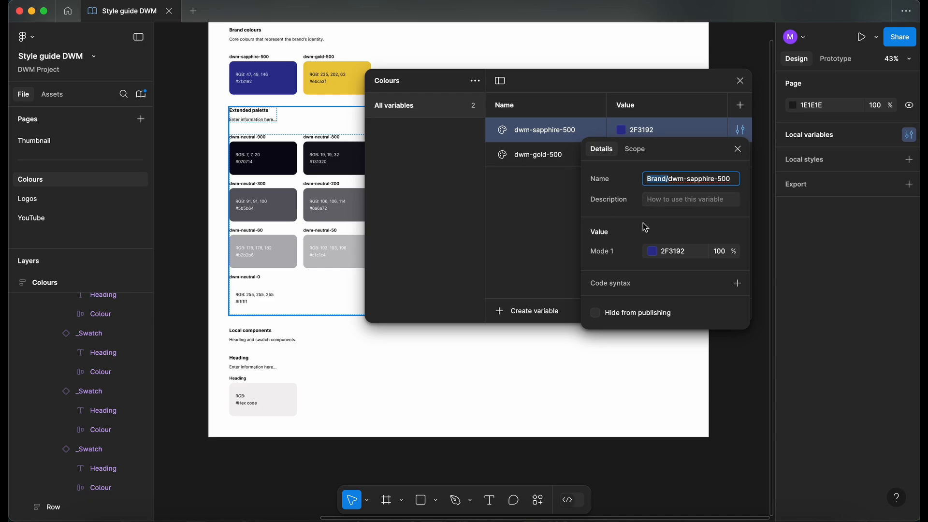
pyautogui.click(737, 149)
# - Rename the gold colour variable Brand/dwm-gold-500 and check the Brand group's contents
pyautogui.click(740, 129)
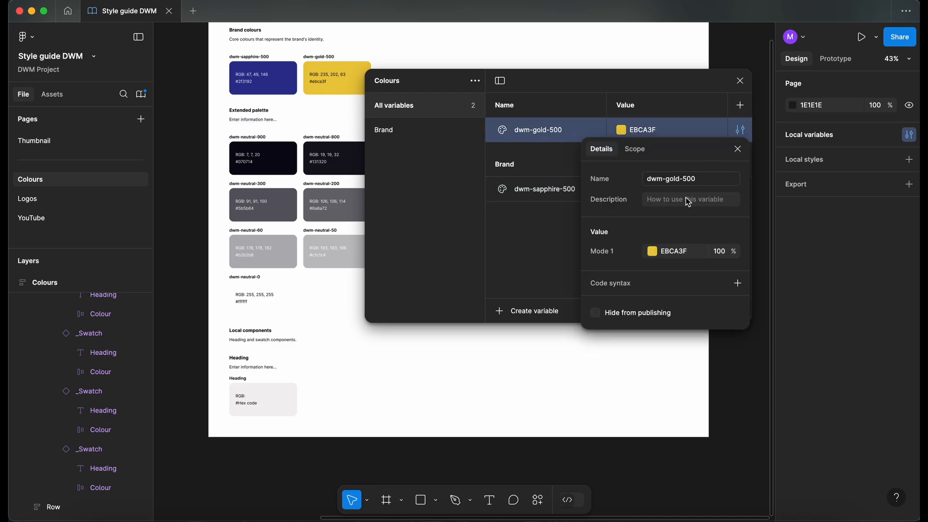
pyautogui.click(648, 179)
pyautogui.write('Brand/')
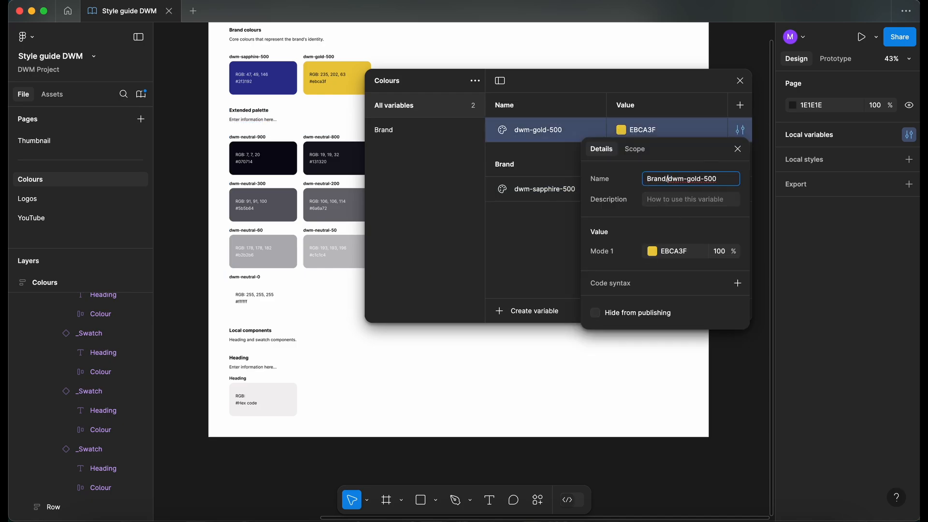
pyautogui.click(524, 245)
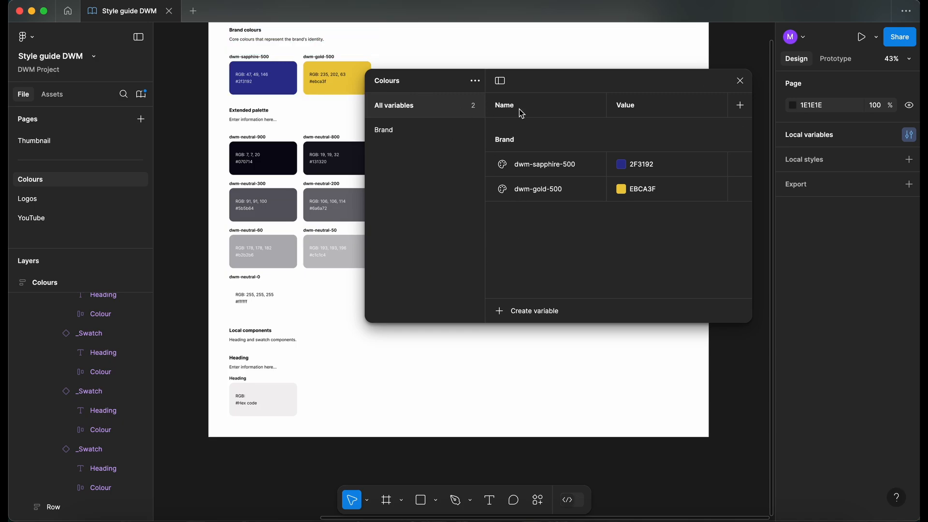
pyautogui.click(395, 130)
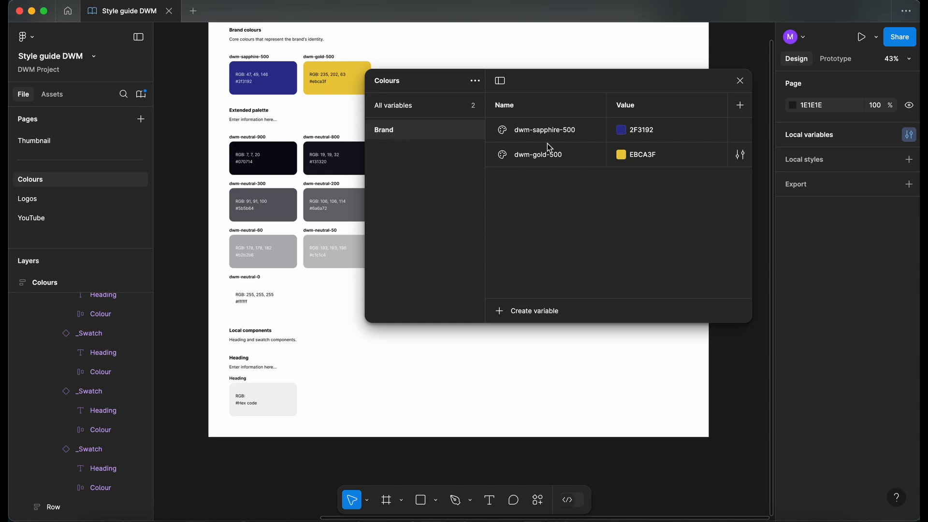
pyautogui.click(425, 107)
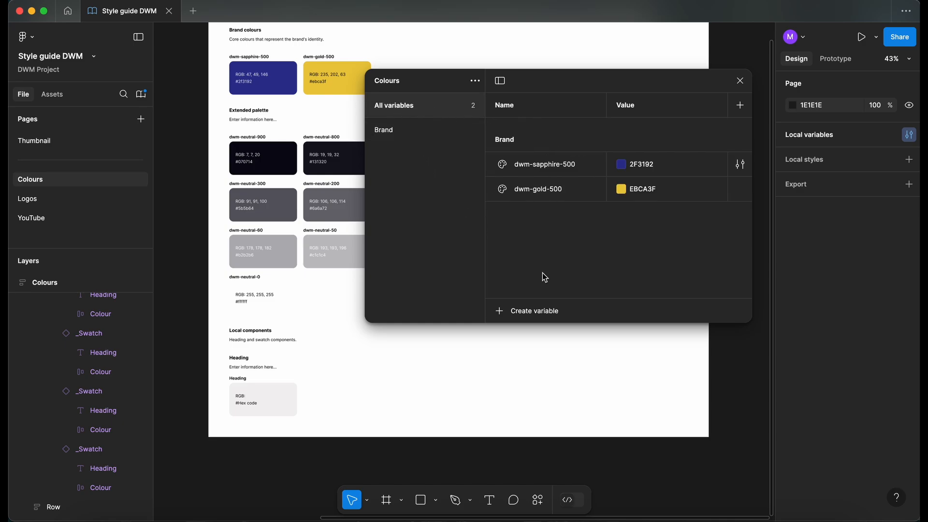
# - Create a colour variable named dwm-neutral-900 in the Colours collection
pyautogui.click(393, 133)
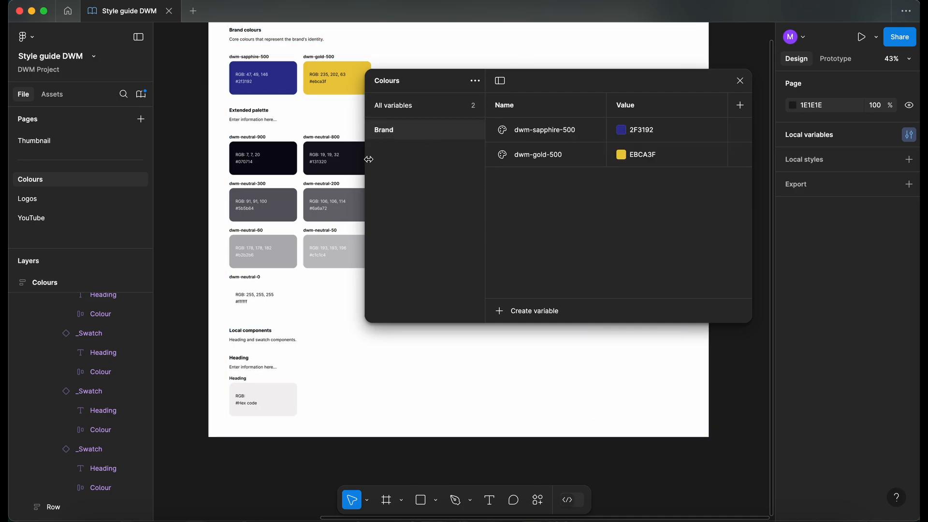
pyautogui.click(424, 184)
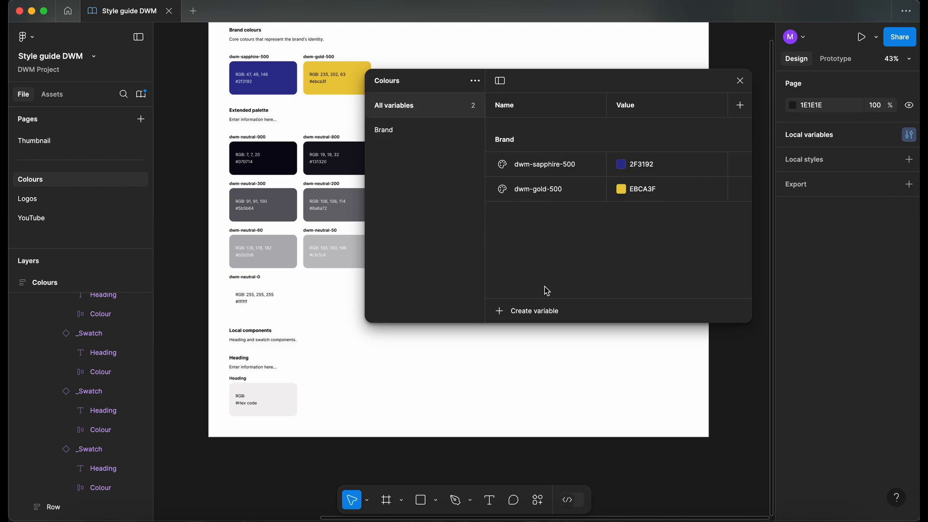
pyautogui.click(542, 312)
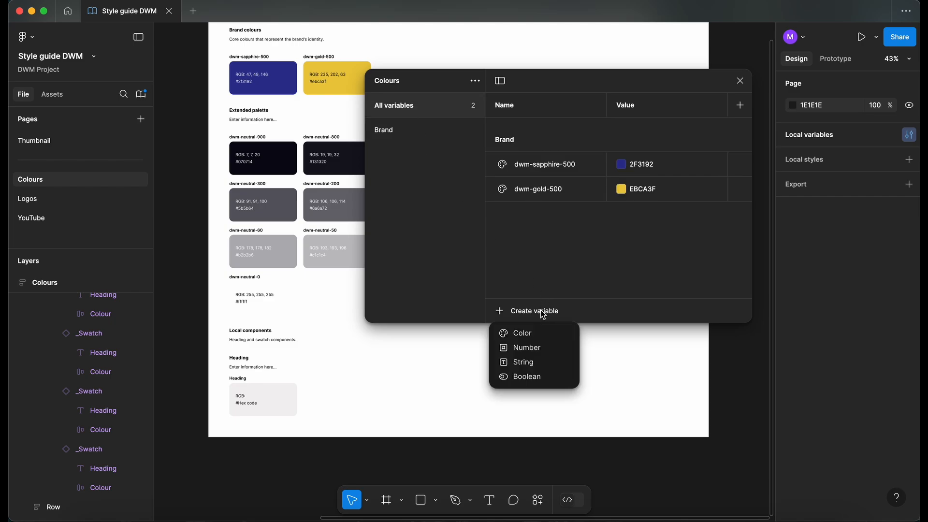
pyautogui.click(534, 335)
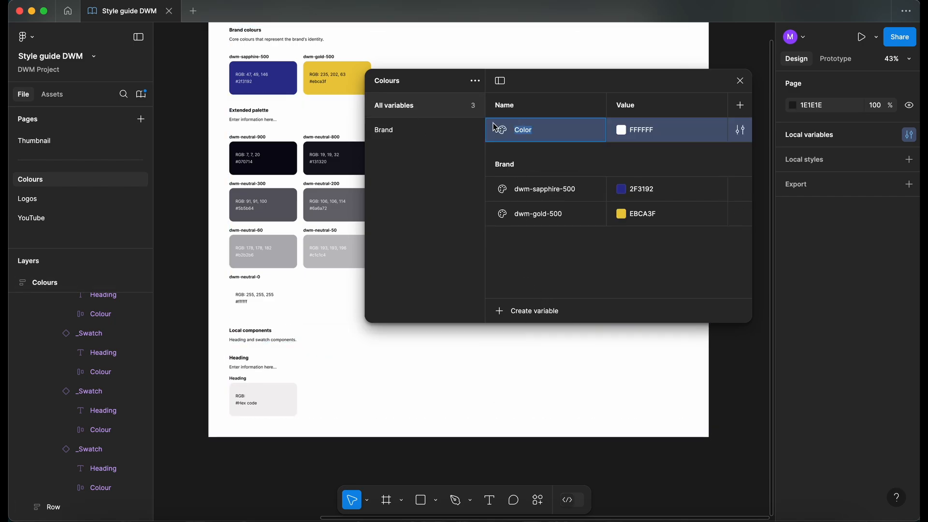
pyautogui.keyDown('ctrl'); pyautogui.scroll(5, 240, 161); pyautogui.keyUp('ctrl')
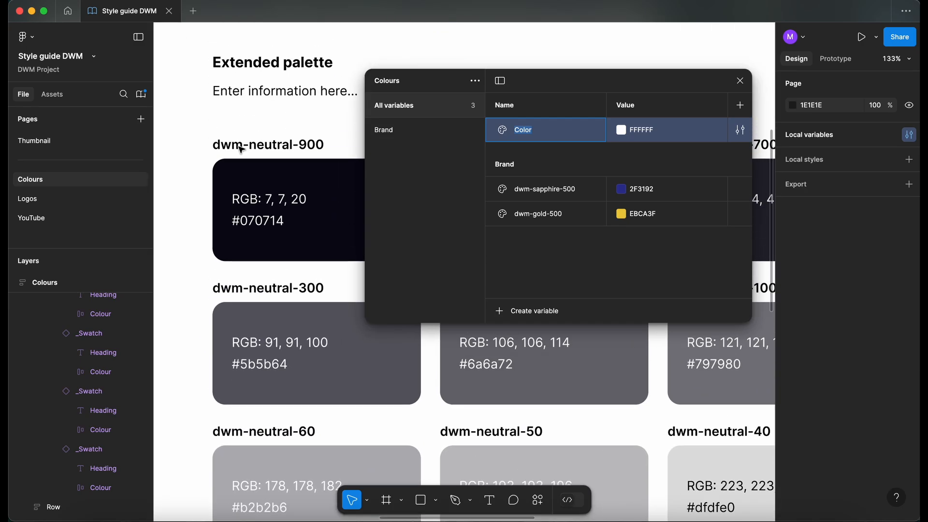
pyautogui.write('dwm-neutral-900')
pyautogui.press('Return')
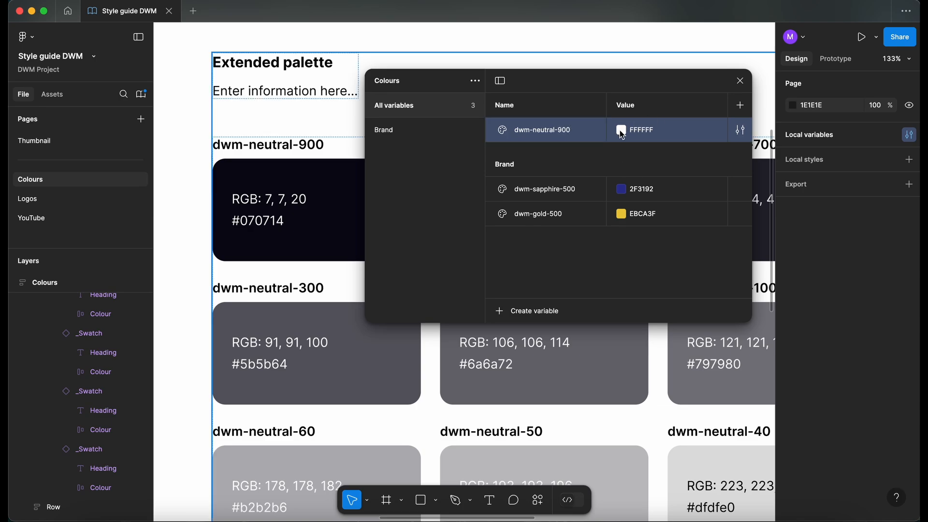
# - Set the dwm-neutral-900 variable to 070714 by sampling its swatch on the canvas
pyautogui.click(619, 129)
pyautogui.click(633, 330)
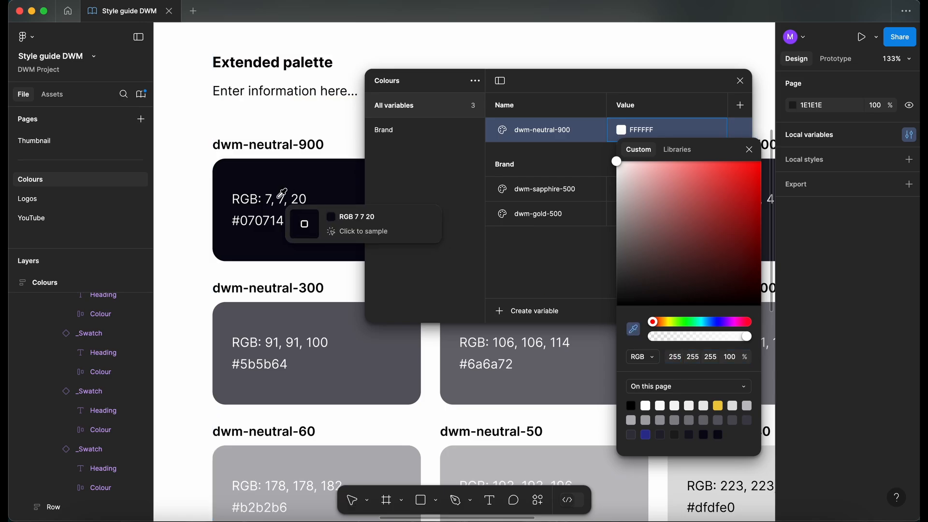
pyautogui.click(297, 173)
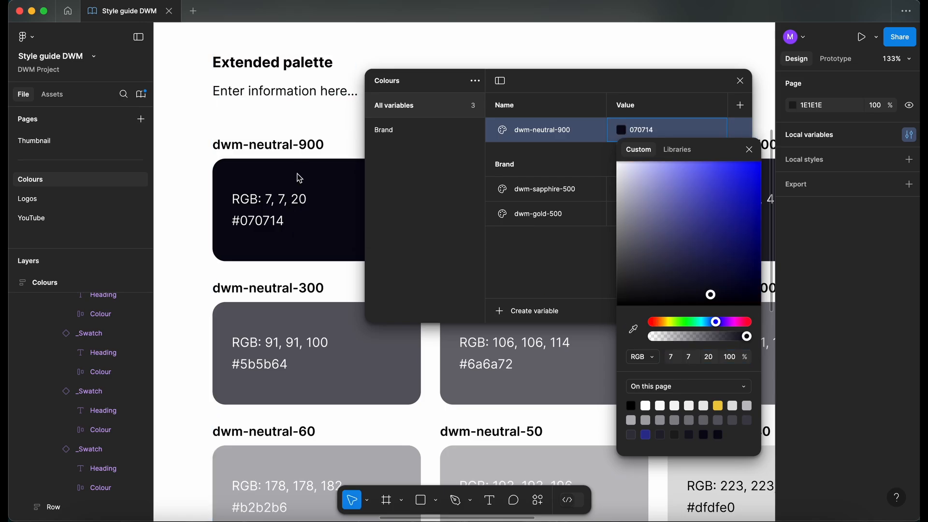
pyautogui.click(750, 151)
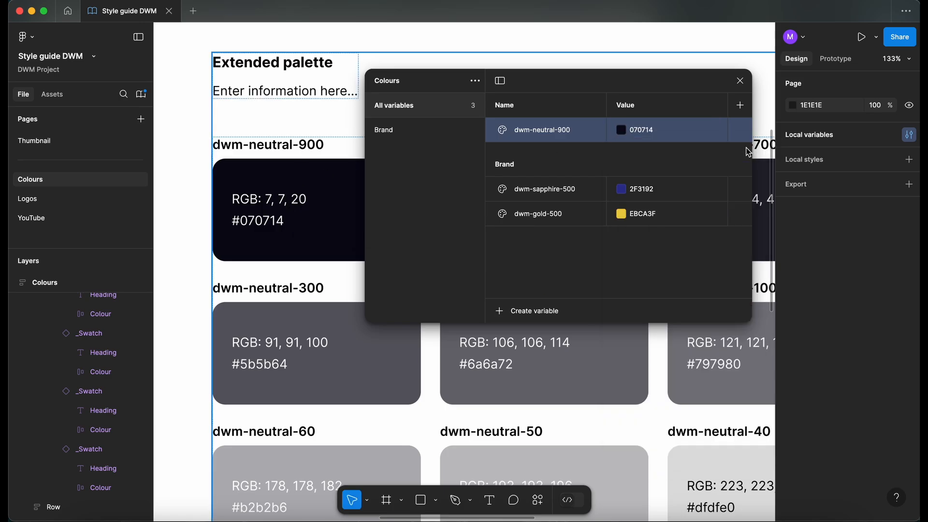
# - Rename the neutral variable Extended palette/dwm-neutral-900 to group it, and check the contents of the Brand and Extended palette groups
pyautogui.scroll(-3, 542, 144)
pyautogui.write('Exte')
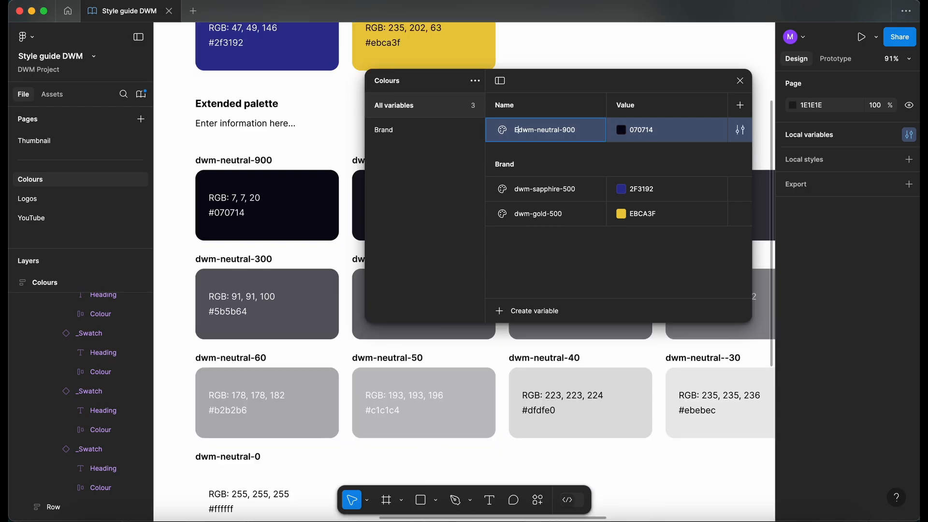
pyautogui.write('nded palette/dwm-r')
pyautogui.press('Return')
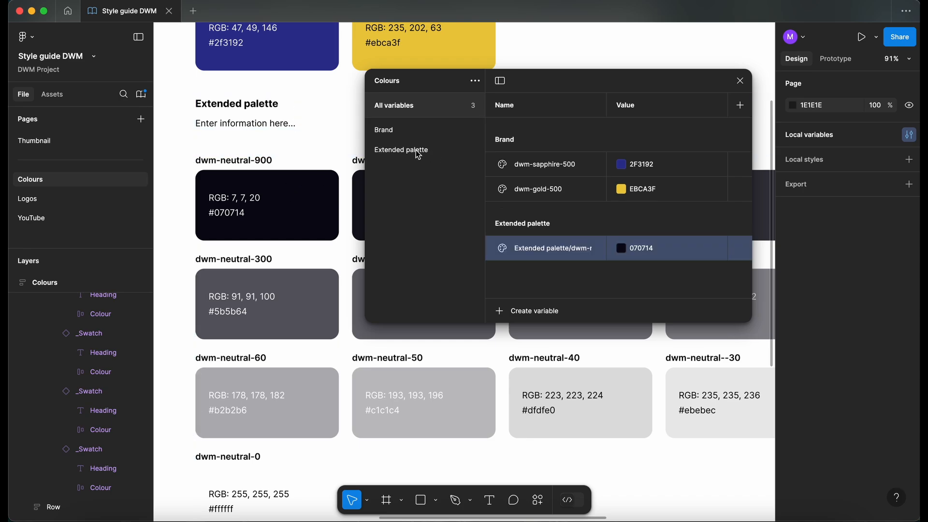
pyautogui.click(396, 133)
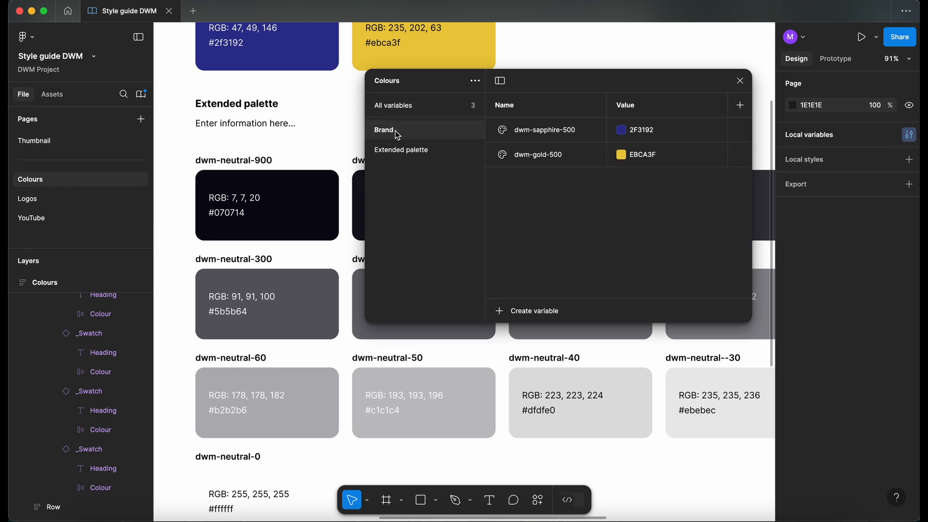
pyautogui.click(425, 153)
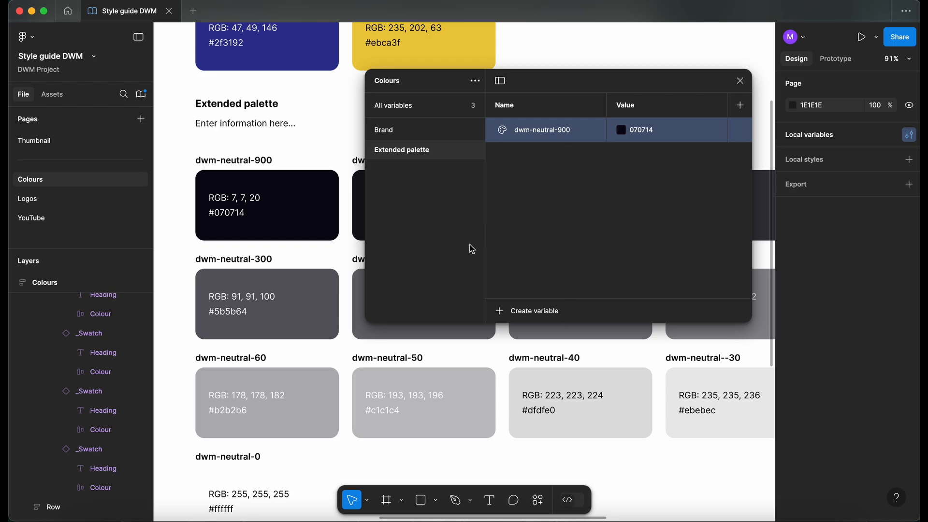
# - Duplicate the dwm-neutral-900 variable and rename the copy dwm-neutral-800
pyautogui.scroll(-3, 321, 193)
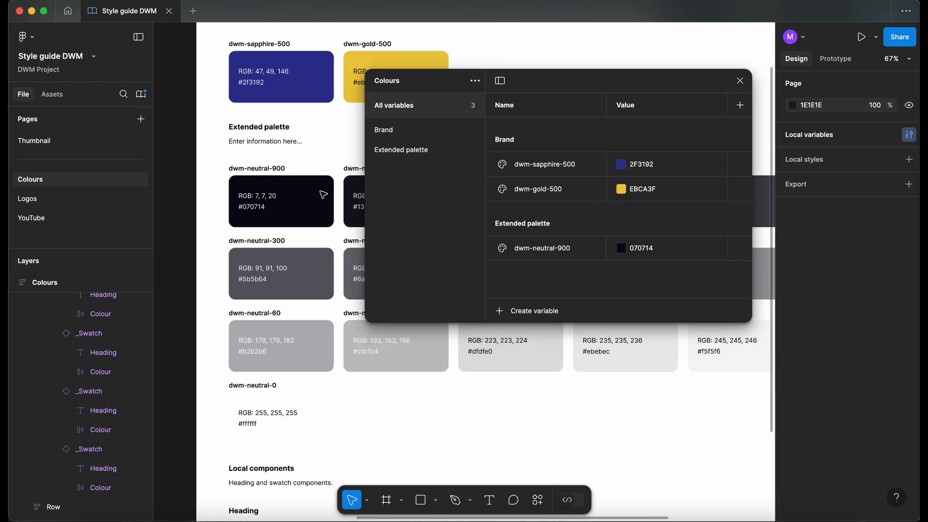
pyautogui.scroll(-1, 322, 194)
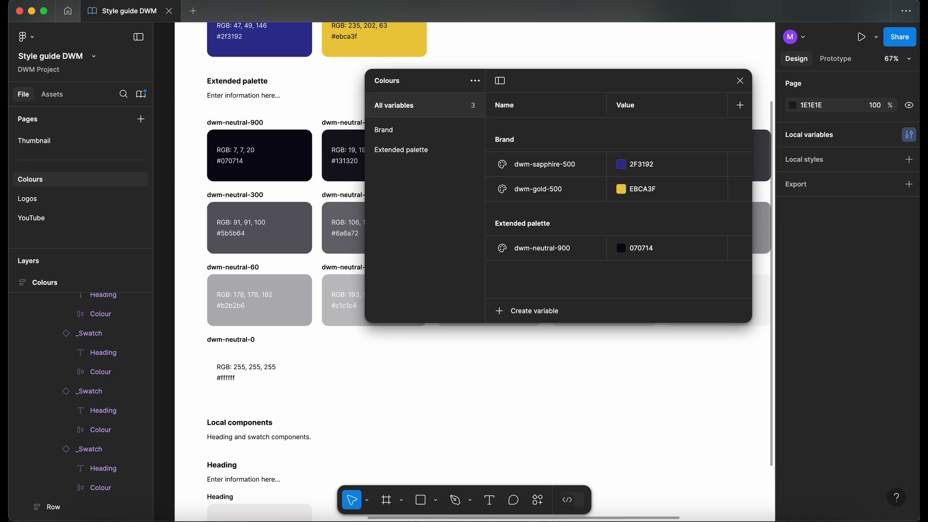
pyautogui.hscroll(1, 334, 198)
pyautogui.click(587, 248)
pyautogui.moveTo(610, 91); pyautogui.dragTo(629, 89)
pyautogui.scroll(3, 338, 97)
pyautogui.rightClick(610, 247)
pyautogui.click(645, 325)
pyautogui.doubleClick(590, 273)
pyautogui.press('BackSpace')
pyautogui.press('BackSpace')
pyautogui.press('BackSpace')
pyautogui.write('800')
# - Set the dwm-neutral-800 variable to 131320 by sampling its swatch
pyautogui.click(640, 272)
pyautogui.click(653, 384)
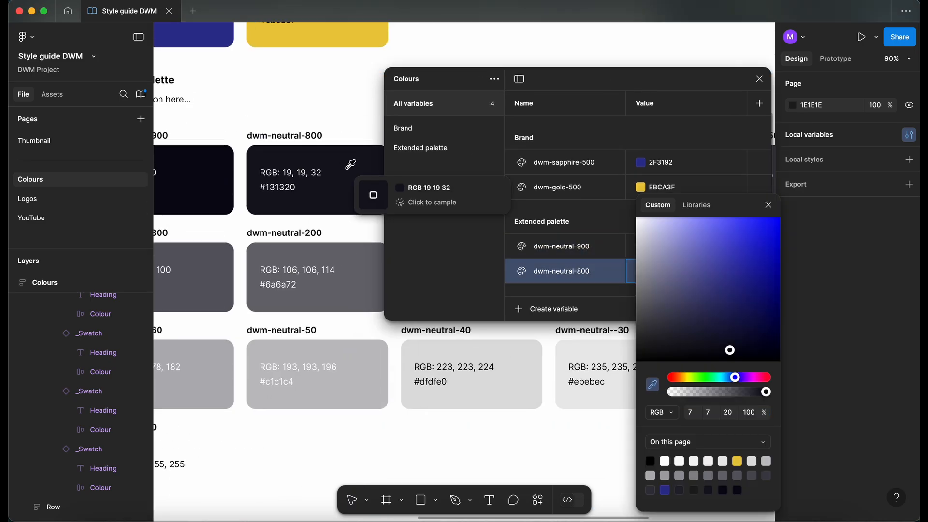
pyautogui.click(347, 168)
# - Duplicate the dwm-neutral-800 variable as dwm-neutral-700 and sample its swatch for the value 22222E
pyautogui.hscroll(3, 348, 182)
pyautogui.rightClick(599, 272)
pyautogui.write('700')
pyautogui.click(640, 284)
pyautogui.click(354, 157)
# - Duplicate the dwm-neutral-700 variable as dwm-neutral-600 and sample its swatch for the value 34343E
pyautogui.rightClick(599, 284)
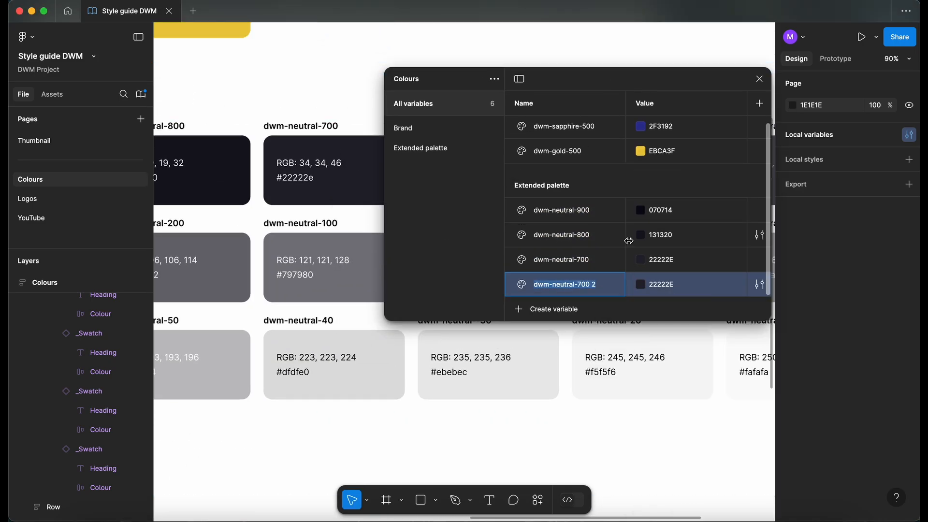
pyautogui.write('600')
pyautogui.hscroll(3, 344, 183)
pyautogui.click(641, 284)
pyautogui.click(653, 385)
pyautogui.click(344, 169)
# - Duplicate the dwm-neutral-600 variable as dwm-neutral-500 and sample its swatch for the value 40404A
pyautogui.rightClick(599, 284)
pyautogui.write('500')
pyautogui.hscroll(3, 343, 182)
pyautogui.click(641, 284)
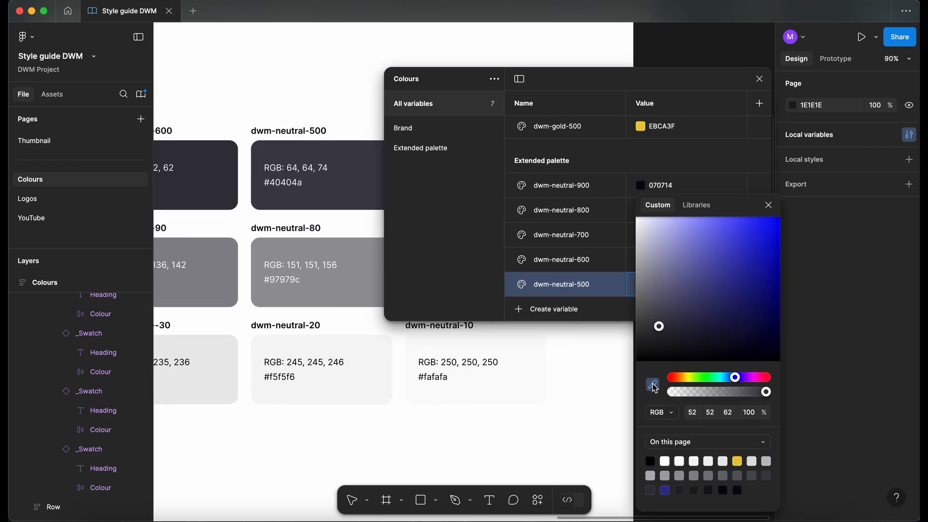
pyautogui.click(652, 384)
pyautogui.click(343, 171)
# - Duplicate the dwm-neutral-500 variable as dwm-neutral-400 and sample its swatch for the value 4F4F58
pyautogui.rightClick(599, 285)
pyautogui.write('400')
pyautogui.click(640, 284)
pyautogui.click(651, 388)
pyautogui.click(358, 179)
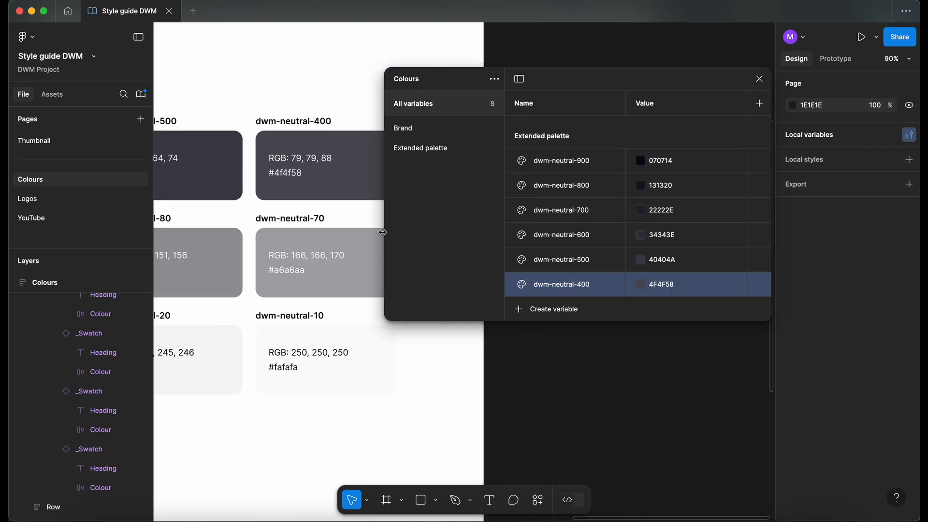
# - Duplicate the dwm-neutral-400 variable as dwm-neutral-300 and sample its swatch for the value 5B5B64
pyautogui.hscroll(-10, 343, 193)
pyautogui.rightClick(627, 283)
pyautogui.click(660, 333)
pyautogui.press('Right')
pyautogui.press('BackSpace')
pyautogui.press('BackSpace')
pyautogui.press('BackSpace')
pyautogui.press('BackSpace')
pyautogui.press('BackSpace')
pyautogui.write('300')
pyautogui.click(640, 284)
pyautogui.click(652, 384)
pyautogui.click(357, 186)
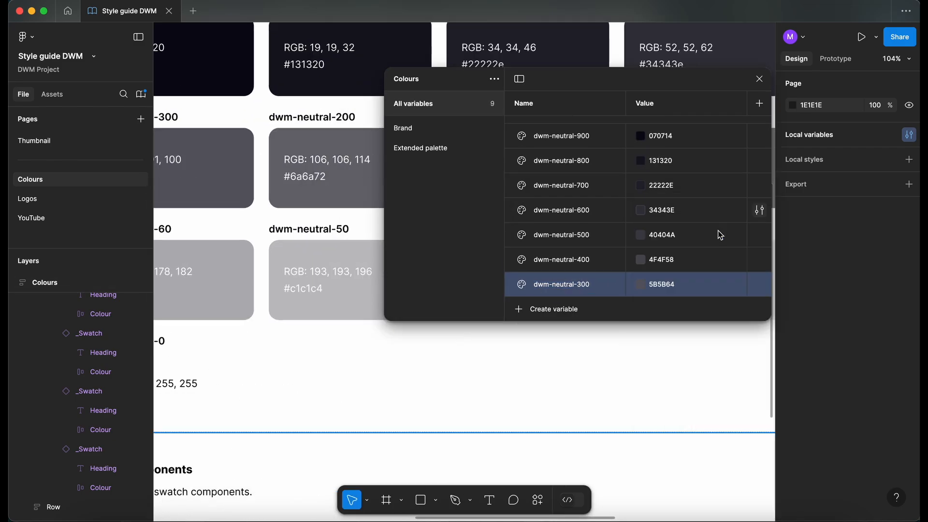
# - Duplicate the dwm-neutral-300 variable as dwm-neutral-200 and sample its swatch for the value 6A6A72
pyautogui.rightClick(623, 284)
pyautogui.write('200')
pyautogui.click(641, 284)
pyautogui.click(652, 385)
pyautogui.click(355, 188)
# - Duplicate the dwm-neutral-200 variable as dwm-neutral-100 and sample its swatch for the value 797980
pyautogui.rightClick(624, 284)
pyautogui.write('100')
pyautogui.click(640, 285)
pyautogui.click(653, 384)
pyautogui.click(342, 181)
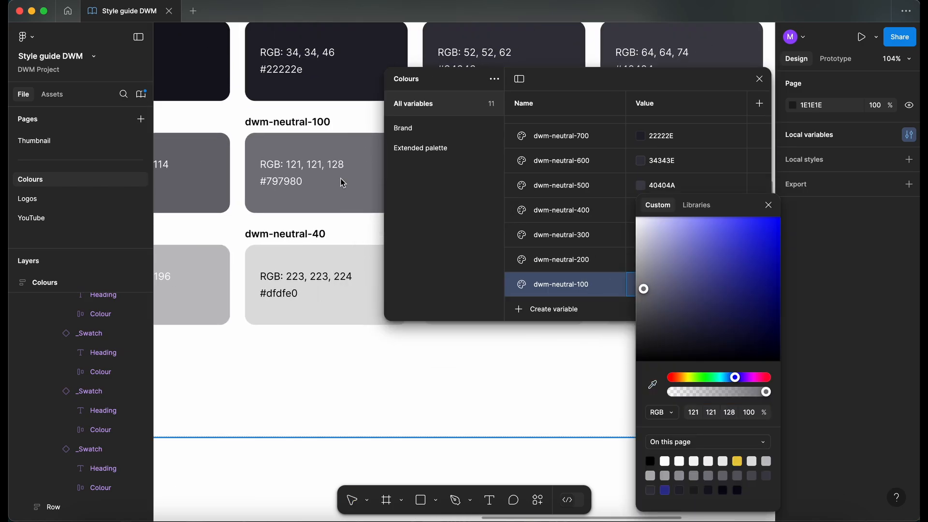
# - Duplicate the dwm-neutral-100 variable as dwm-neutral-90 and set its value to 88888E from its swatch
pyautogui.rightClick(623, 284)
pyautogui.hscroll(3, 343, 193)
pyautogui.write('90')
pyautogui.click(641, 284)
pyautogui.click(768, 205)
# - Duplicate the dwm-neutral-90 variable as dwm-neutral-80 and sample its swatch for the value 97979C
pyautogui.hscroll(5, 343, 194)
pyautogui.rightClick(616, 283)
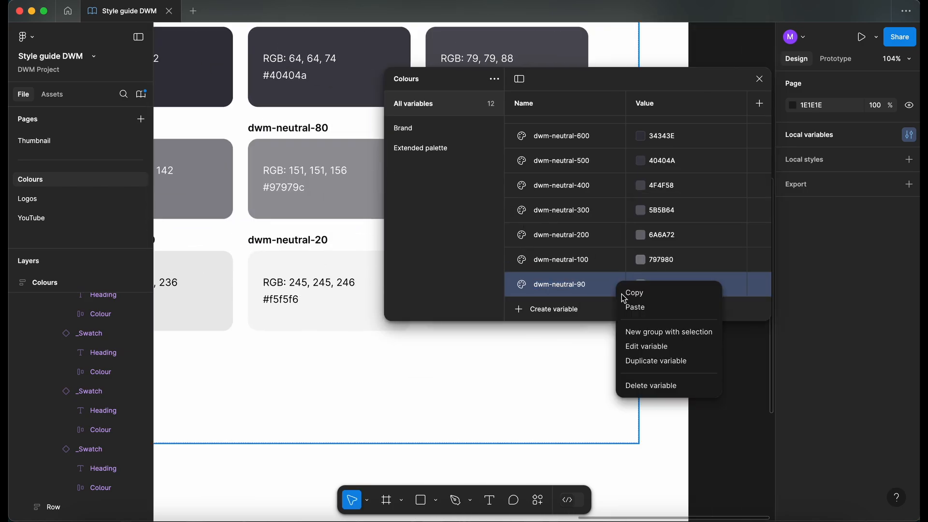
pyautogui.click(656, 360)
pyautogui.write('80')
pyautogui.click(641, 284)
pyautogui.click(652, 384)
pyautogui.click(360, 215)
# - Duplicate the dwm-neutral-80 variable as dwm-neutral-70 and sample its swatch for the value A6A6AA
pyautogui.press('BackSpace')
pyautogui.write('70')
pyautogui.click(640, 284)
pyautogui.click(653, 384)
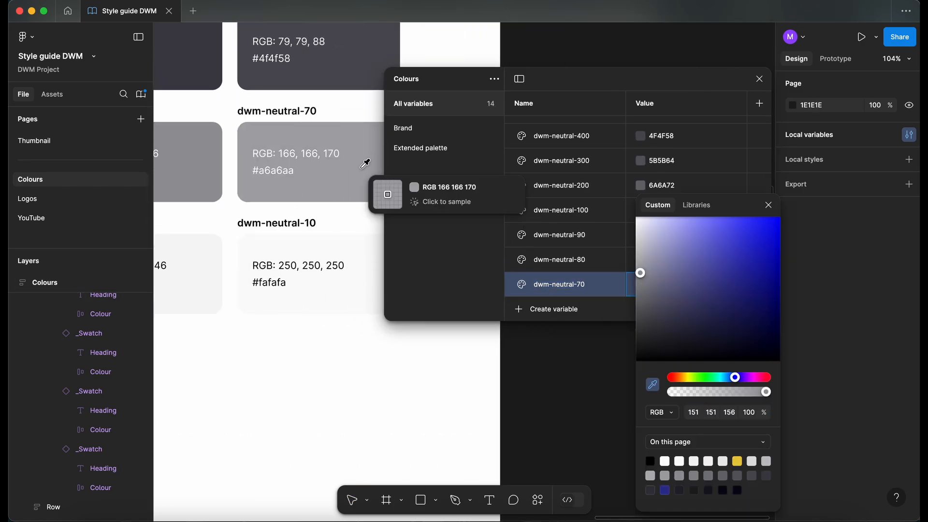
pyautogui.click(362, 165)
# - Duplicate the dwm-neutral-70 variable as dwm-neutral-60 and sample its swatch for the value B2B2B6
pyautogui.rightClick(551, 284)
pyautogui.write('60')
pyautogui.hscroll(-10, 344, 244)
pyautogui.scroll(3, 343, 244)
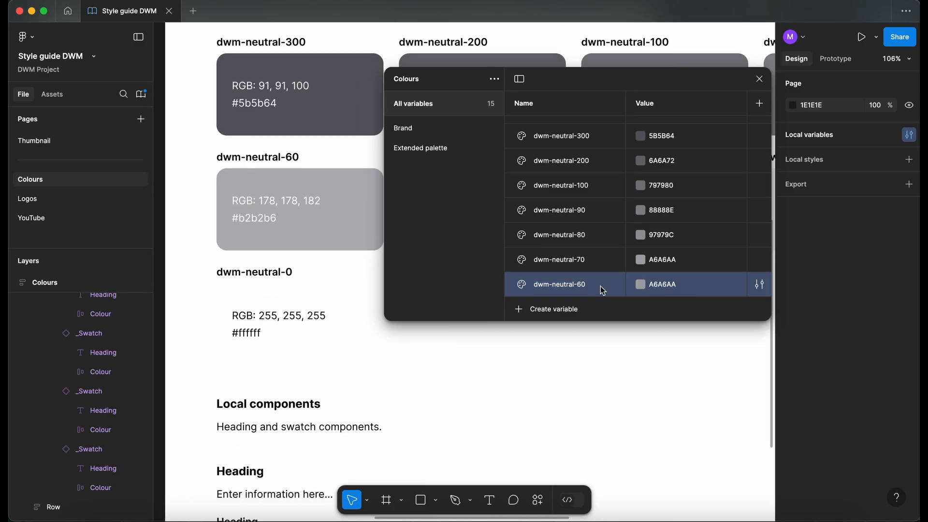
pyautogui.click(640, 284)
pyautogui.click(652, 384)
pyautogui.click(363, 215)
# - Duplicate the dwm-neutral-60 variable as dwm-neutral-50 and sample its swatch for the value C1C1C4
pyautogui.click(607, 276)
pyautogui.hscroll(4, 344, 244)
pyautogui.rightClick(600, 286)
pyautogui.write('50')
pyautogui.click(640, 284)
pyautogui.click(652, 384)
pyautogui.click(358, 217)
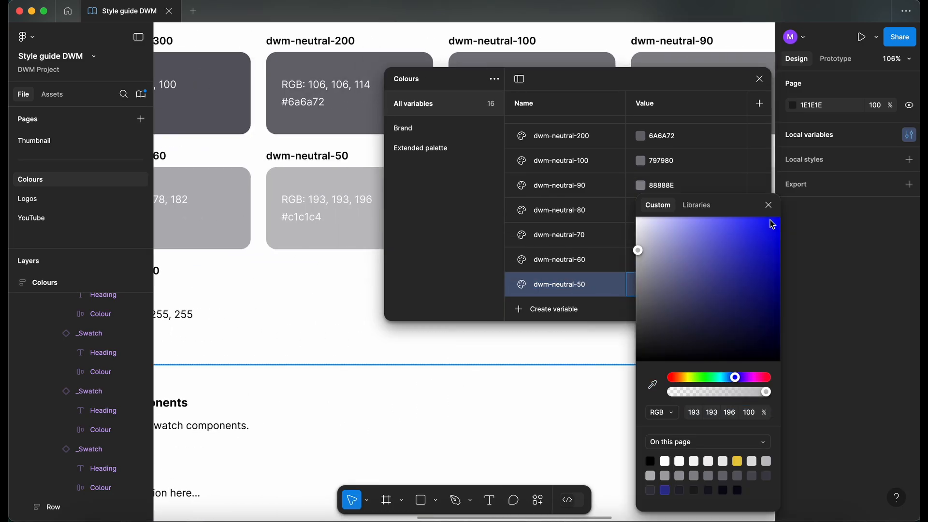
pyautogui.click(767, 205)
# - Duplicate the dwm-neutral-50 variable as dwm-neutral-40 and sample its swatch for the value DFDFE0
pyautogui.write('40')
pyautogui.click(640, 284)
pyautogui.click(652, 385)
pyautogui.click(356, 205)
# - Duplicate the dwm-neutral-40 variable as dwm-neutral-30 and sample its swatch for the value EBEBEC
pyautogui.hscroll(4, 351, 199)
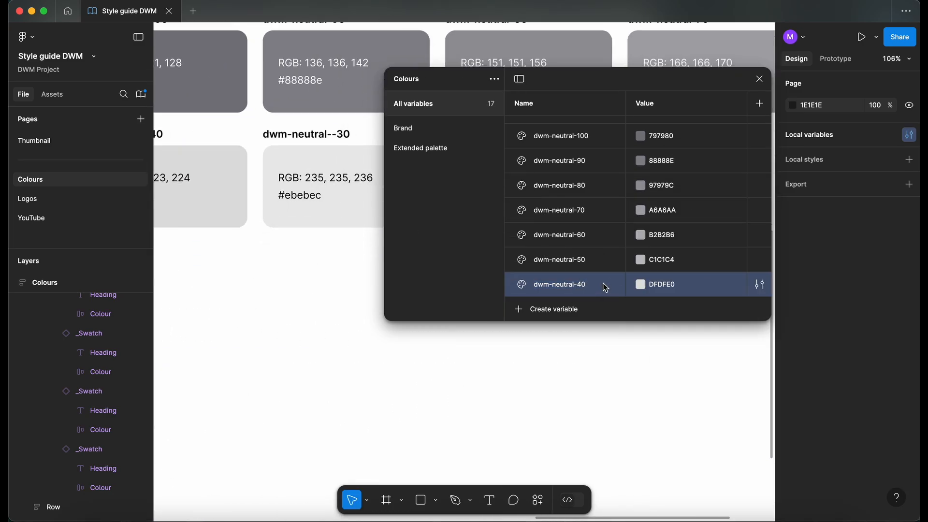
pyautogui.rightClick(603, 286)
pyautogui.click(643, 365)
pyautogui.write('30')
pyautogui.click(641, 284)
pyautogui.click(360, 213)
pyautogui.click(767, 206)
# - Duplicate the dwm-neutral-30 variable as dwm-neutral-20 and sample its swatch for the value F5F5F6
pyautogui.rightClick(603, 286)
pyautogui.click(643, 366)
pyautogui.write('20')
pyautogui.hscroll(4, 321, 209)
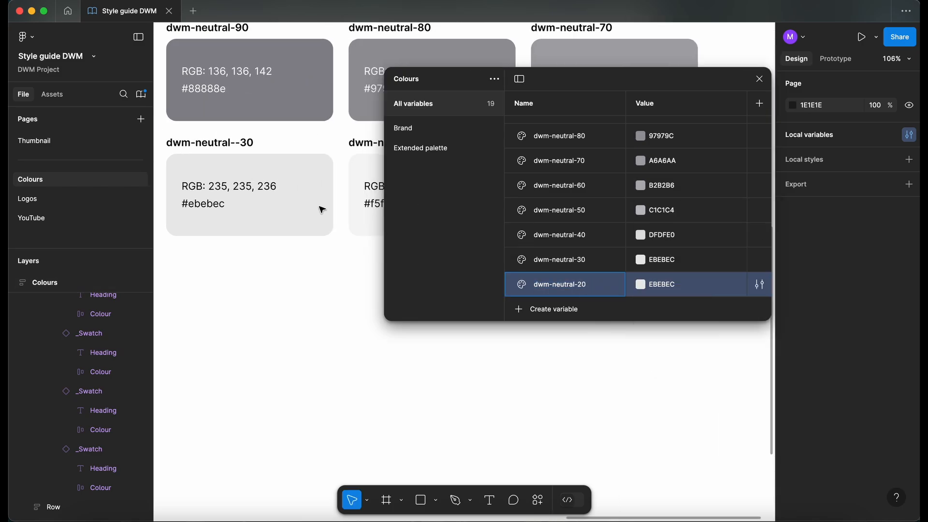
pyautogui.click(640, 284)
pyautogui.click(653, 384)
pyautogui.click(333, 210)
pyautogui.click(767, 206)
# - Duplicate the dwm-neutral-20 variable as dwm-neutral-10 and sample its swatch for the value FAFAFA
pyautogui.write('10')
pyautogui.hscroll(4, 317, 213)
pyautogui.click(640, 284)
pyautogui.click(652, 384)
pyautogui.click(333, 211)
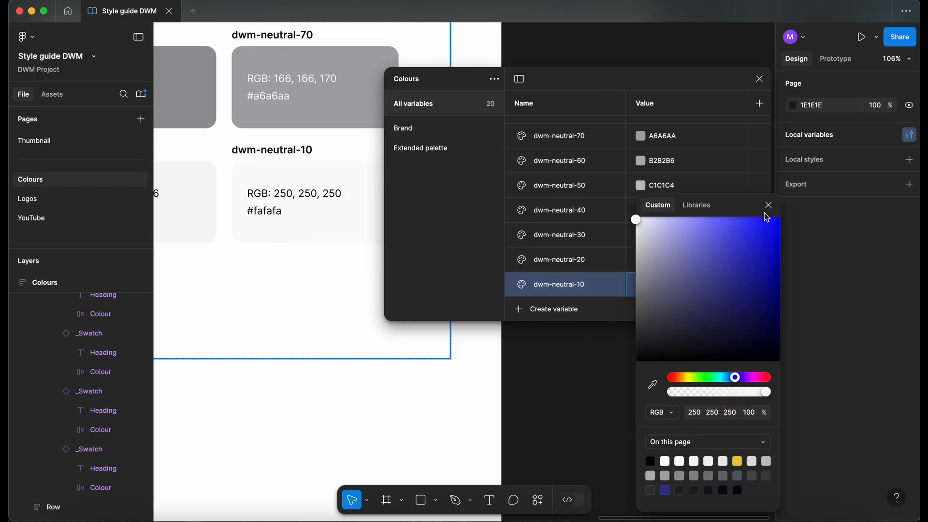
pyautogui.click(768, 205)
# - Duplicate the dwm-neutral-10 variable as dwm-neutral-0 and set its value to FFFFFF from its swatch
pyautogui.rightClick(601, 284)
pyautogui.click(646, 362)
pyautogui.write('0')
pyautogui.click(783, 228)
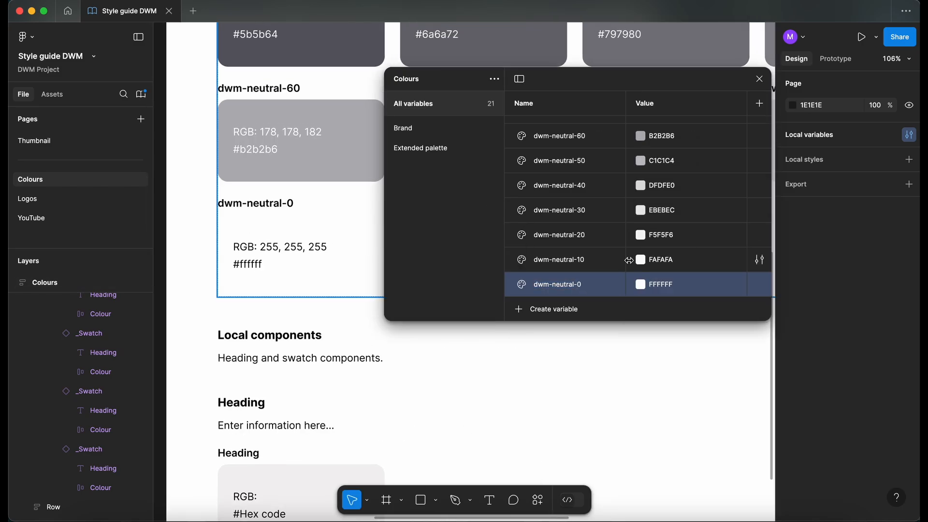
# - Review the full list of Brand and Extended palette variables, enlarging the variables window to show more rows
pyautogui.scroll(10, 629, 260)
pyautogui.click(600, 246)
pyautogui.scroll(-5, 199, 419)
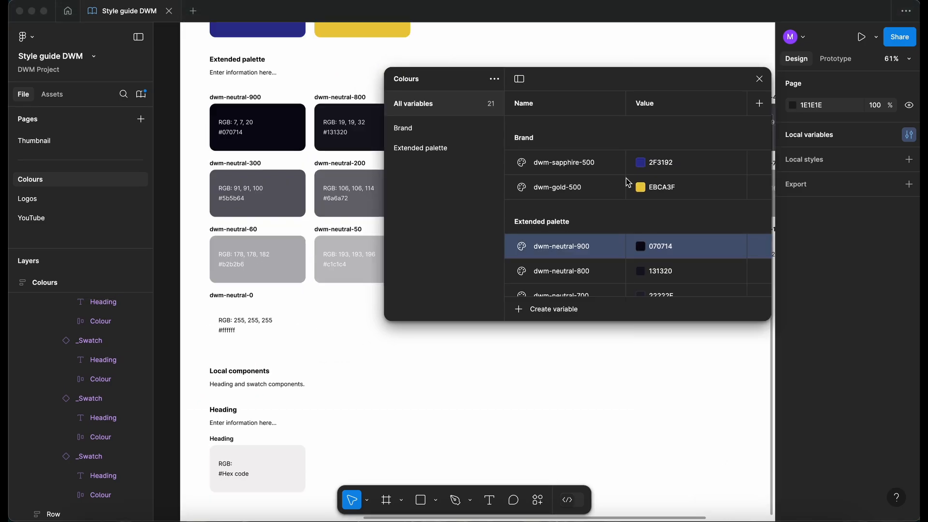
pyautogui.click(688, 239)
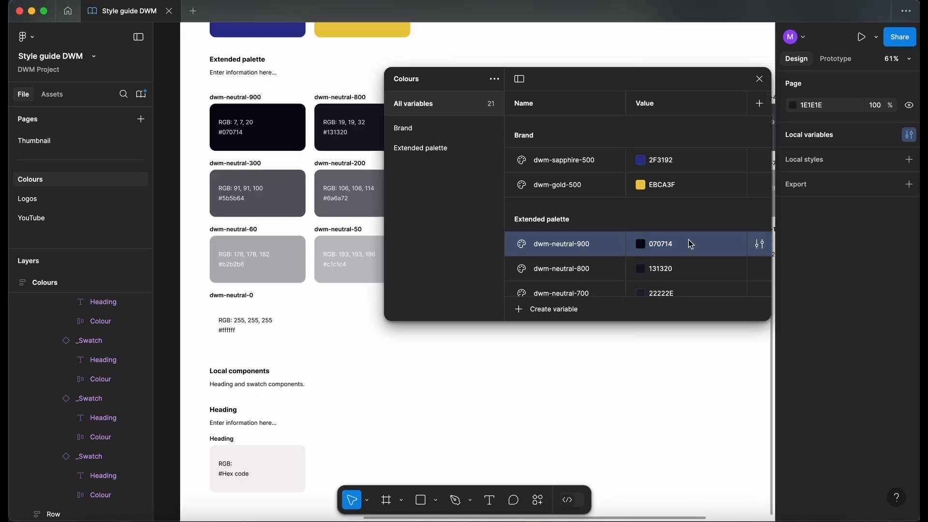
pyautogui.scroll(-3, 688, 239)
pyautogui.scroll(-6, 688, 239)
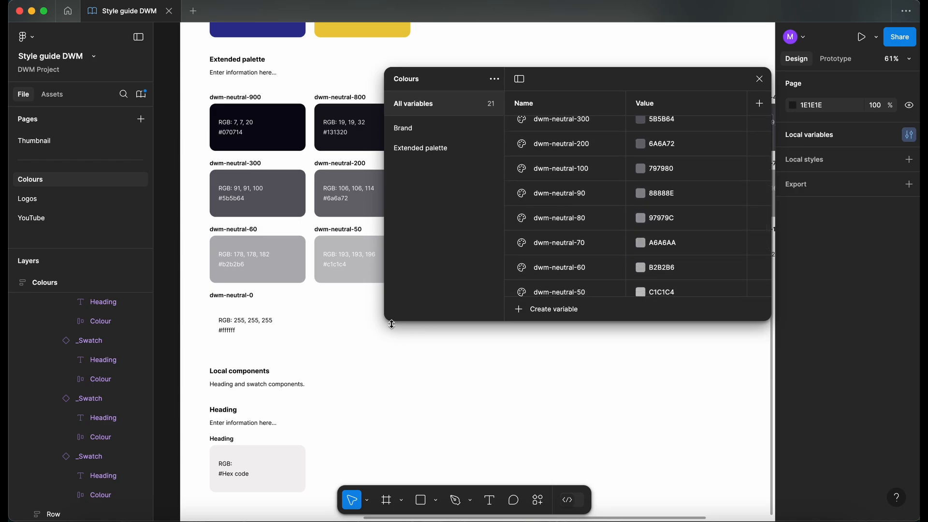
pyautogui.moveTo(385, 319); pyautogui.dragTo(304, 370)
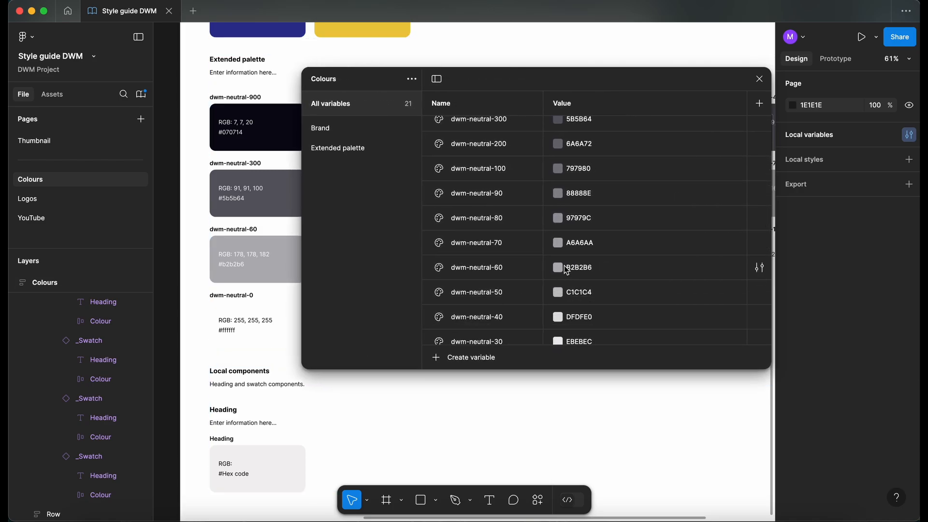
pyautogui.scroll(-3, 566, 267)
pyautogui.scroll(10, 564, 265)
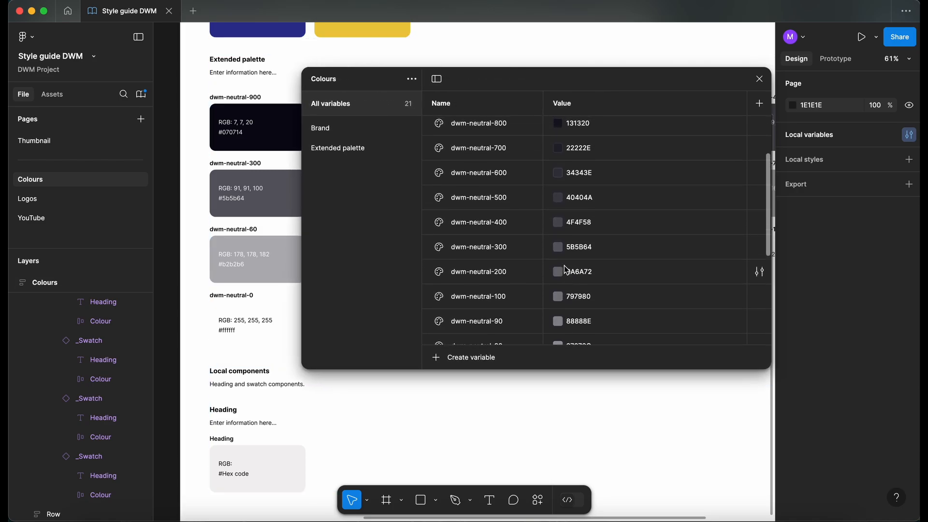
pyautogui.scroll(1, 256, 125)
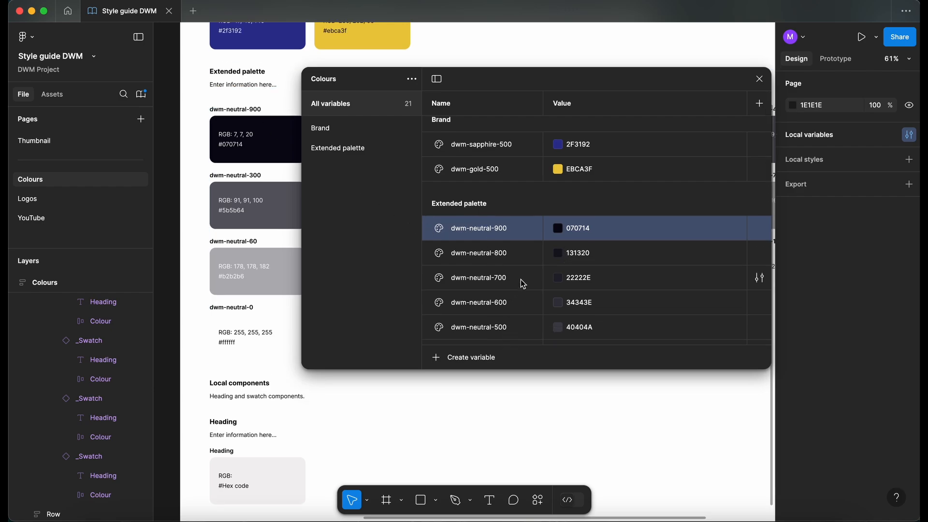
# - Rename the dwm-neutral-900 variable as Extended palette/Neutral/dwm-neutral-900 to place it in a Neutral subgroup
pyautogui.scroll(-8, 522, 282)
pyautogui.scroll(10, 521, 281)
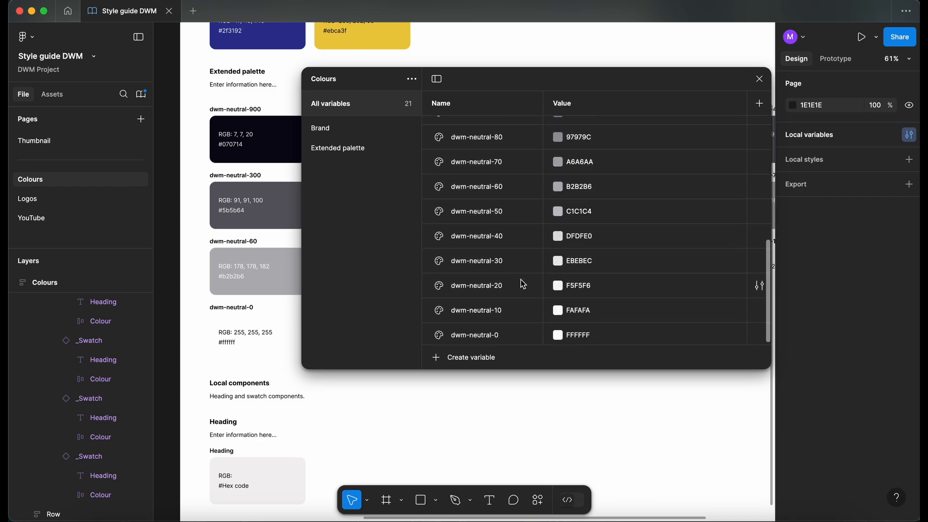
pyautogui.scroll(2, 522, 284)
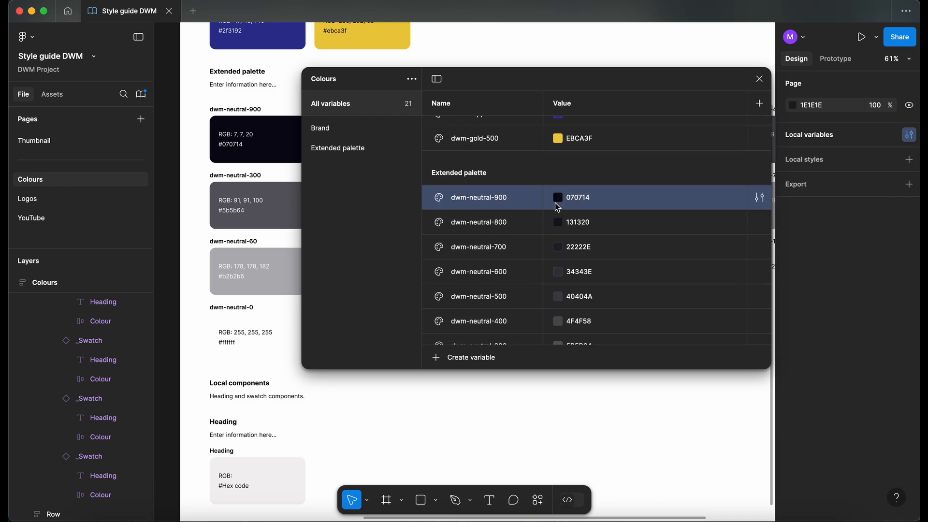
pyautogui.click(759, 197)
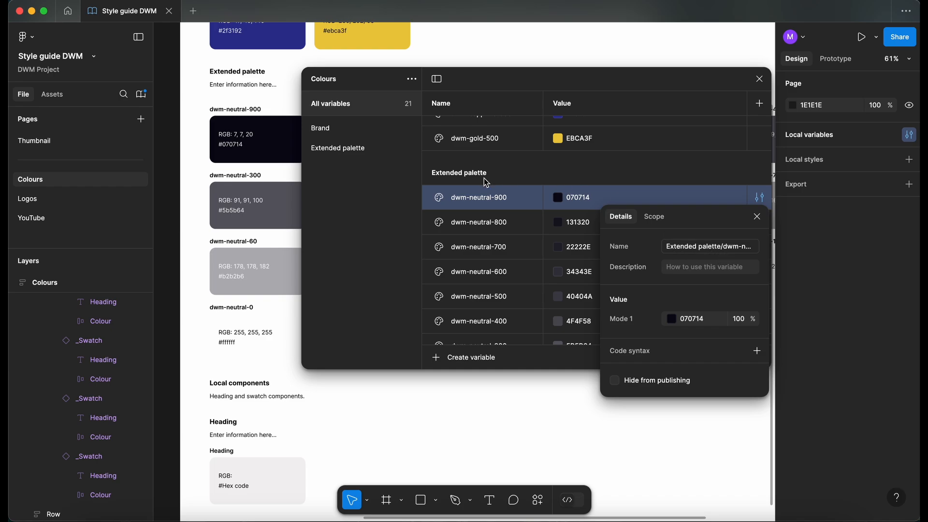
pyautogui.doubleClick(711, 246)
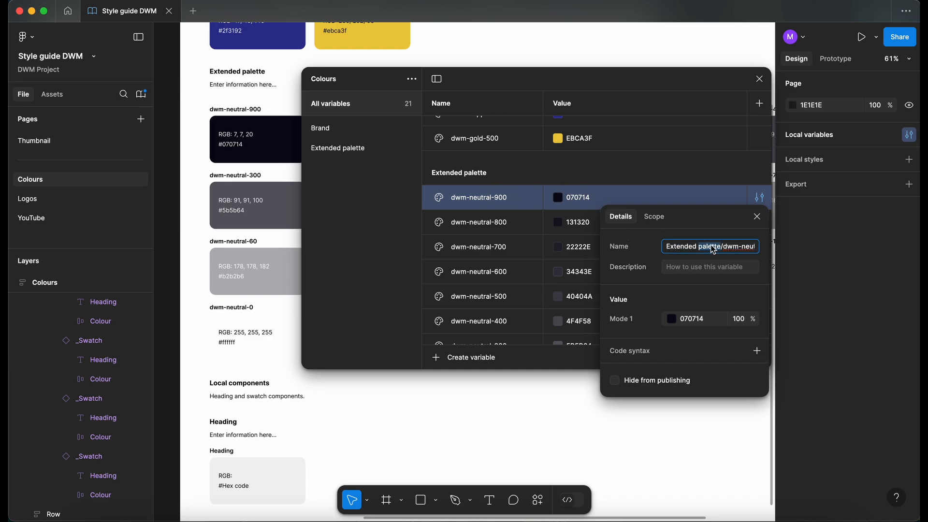
pyautogui.press('BackSpace')
pyautogui.press('BackSpace')
pyautogui.press('BackSpace')
pyautogui.press('BackSpace')
pyautogui.press('BackSpace')
pyautogui.press('BackSpace')
pyautogui.press('BackSpace')
pyautogui.press('BackSpace')
pyautogui.press('BackSpace')
pyautogui.press('BackSpace')
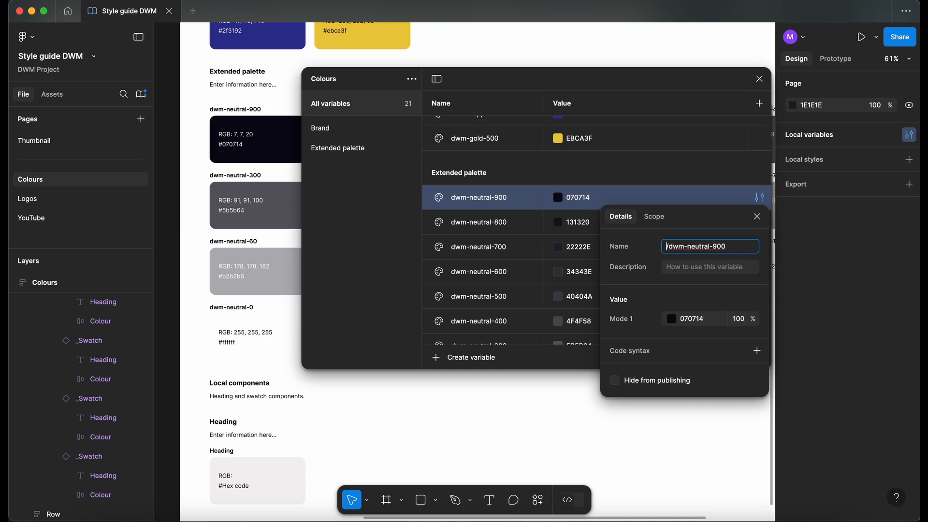
pyautogui.press('Delete')
pyautogui.write('Extended palette/Neutral/')
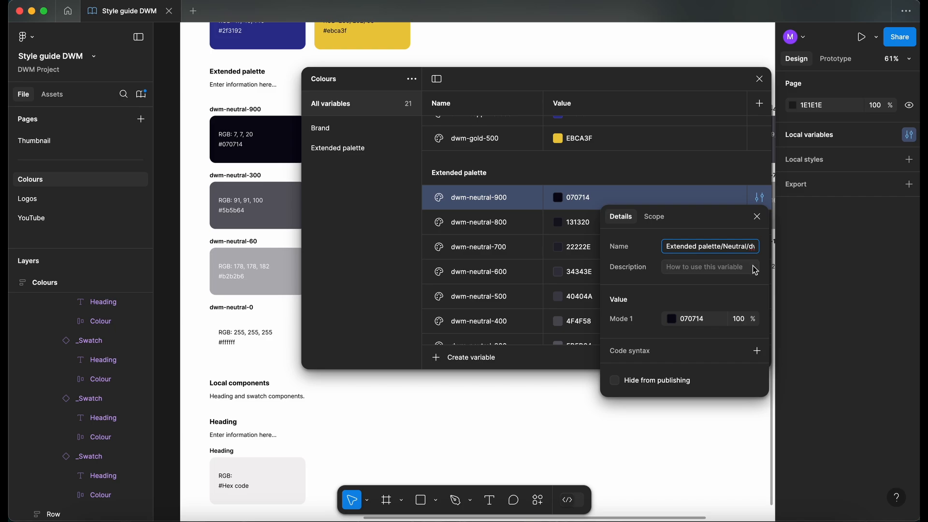
pyautogui.press('Return')
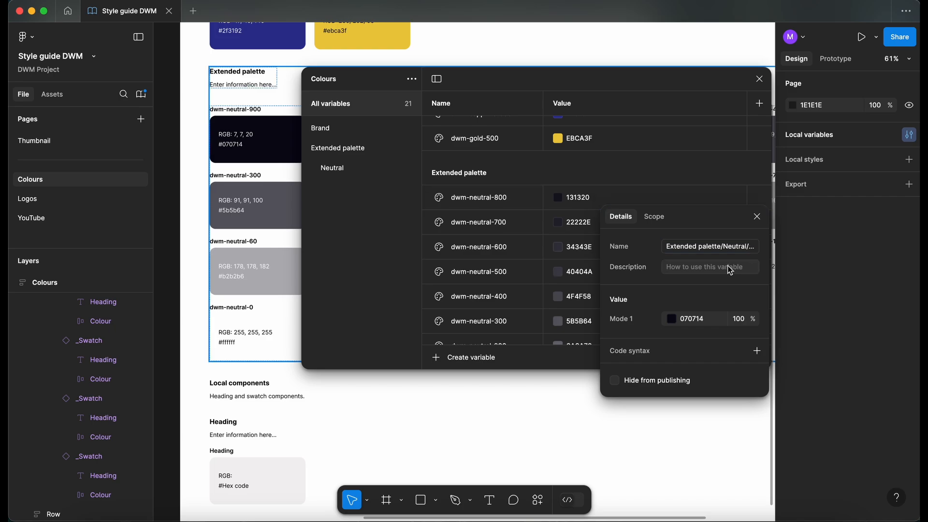
pyautogui.click(756, 217)
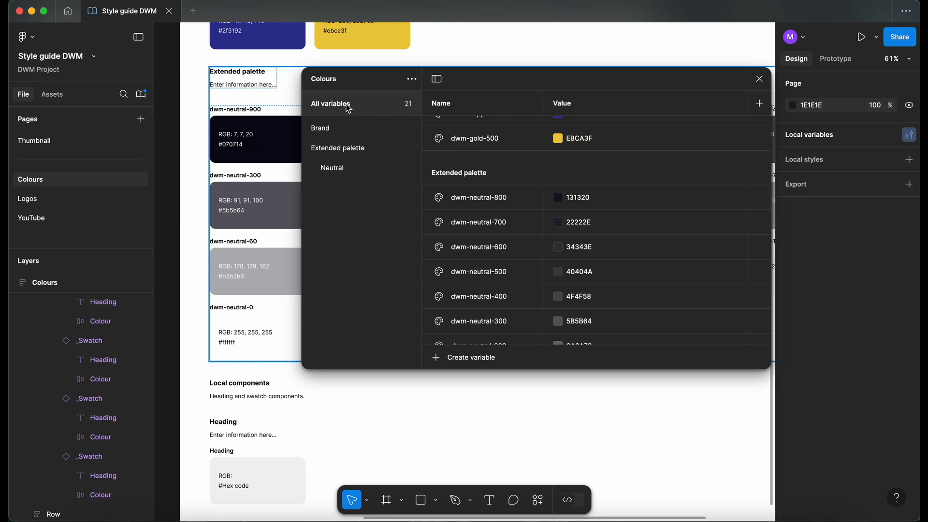
# - Examine which variables are listed under the Brand, Extended palette and Neutral groups
pyautogui.click(339, 131)
pyautogui.click(357, 150)
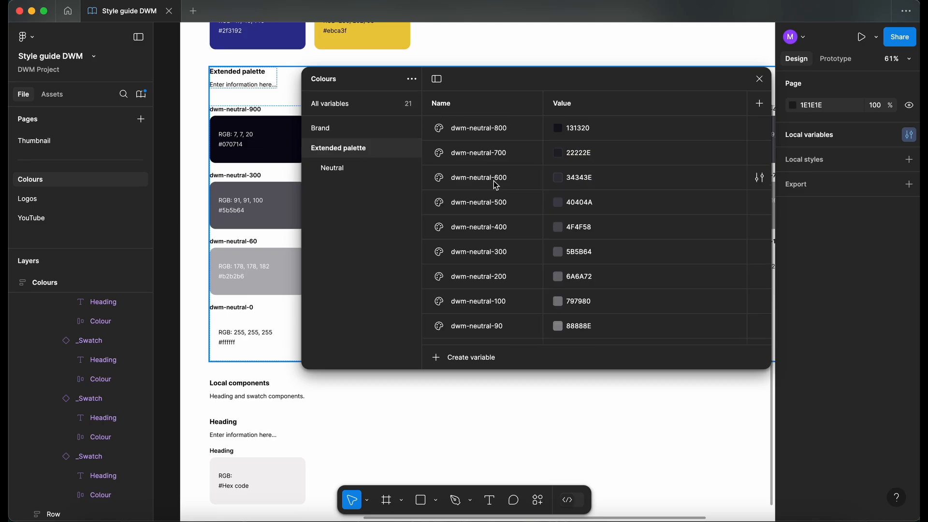
pyautogui.scroll(-5, 490, 179)
pyautogui.scroll(5, 491, 181)
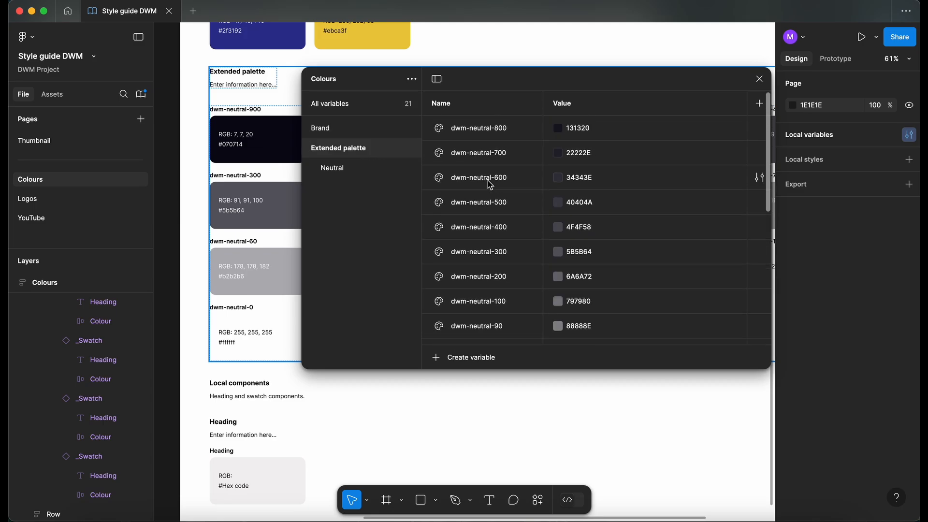
pyautogui.click(350, 168)
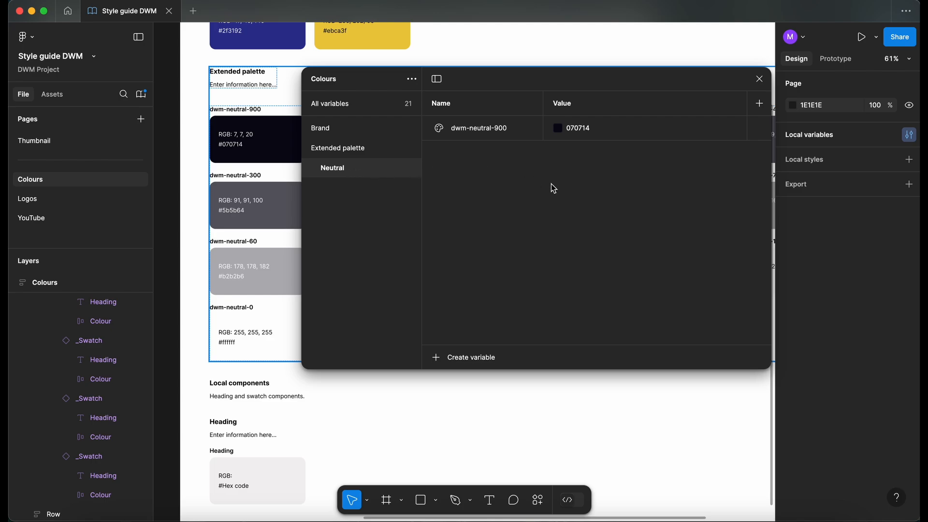
pyautogui.click(307, 149)
pyautogui.doubleClick(307, 149)
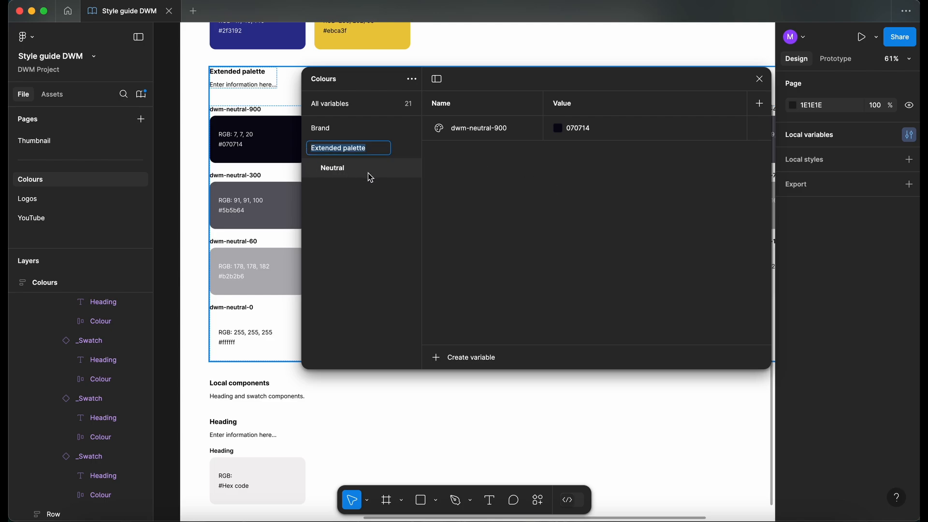
pyautogui.press('Return')
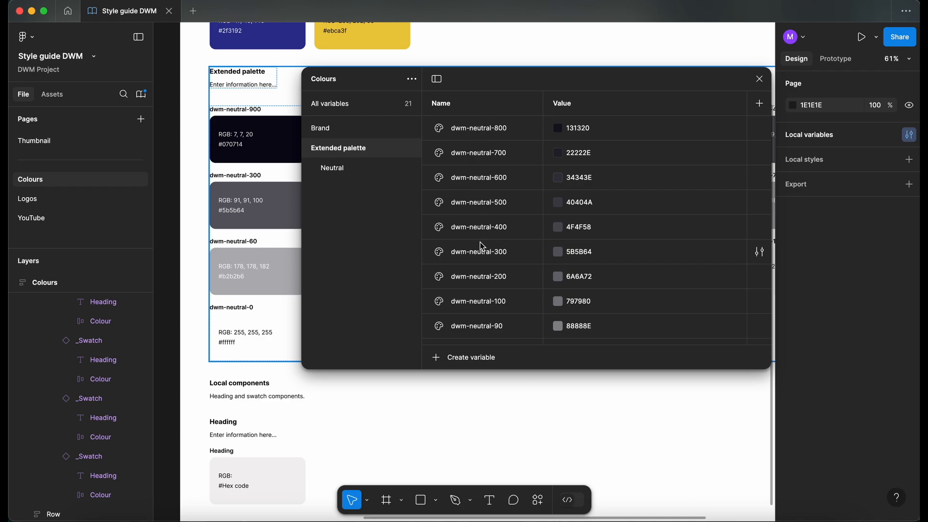
# - Move the dwm-neutral-800 variable into the Neutral subgroup by renaming it Extended palette/Neutral/dwm-neutral-800
pyautogui.click(759, 128)
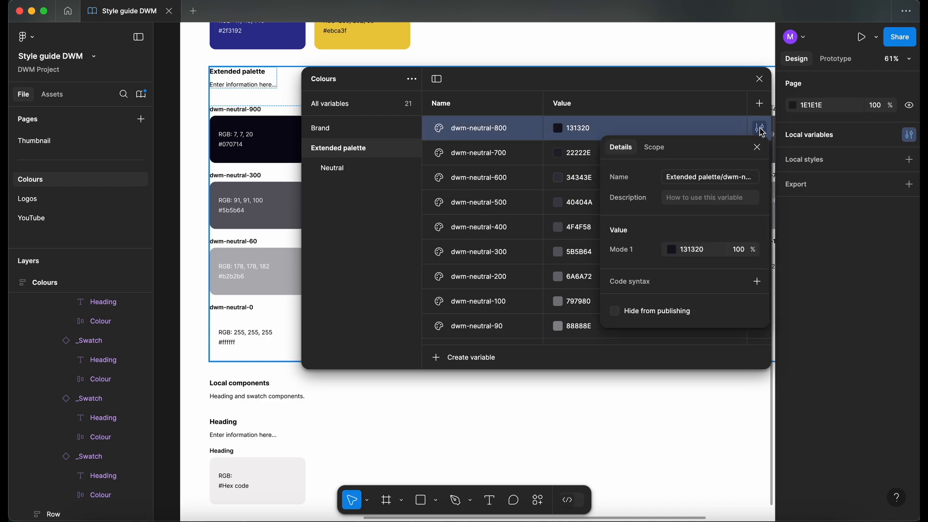
pyautogui.click(698, 181)
pyautogui.click(716, 177)
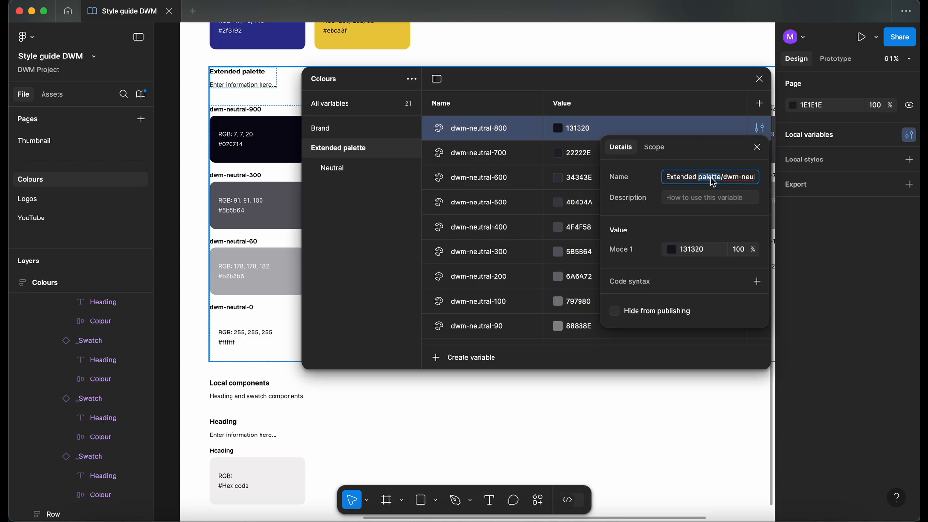
pyautogui.press('BackSpace')
pyautogui.press('BackSpace')
pyautogui.press('BackSpace')
pyautogui.press('BackSpace')
pyautogui.press('BackSpace')
pyautogui.press('BackSpace')
pyautogui.press('BackSpace')
pyautogui.press('BackSpace')
pyautogui.write('palette/Neutral/')
pyautogui.click(757, 147)
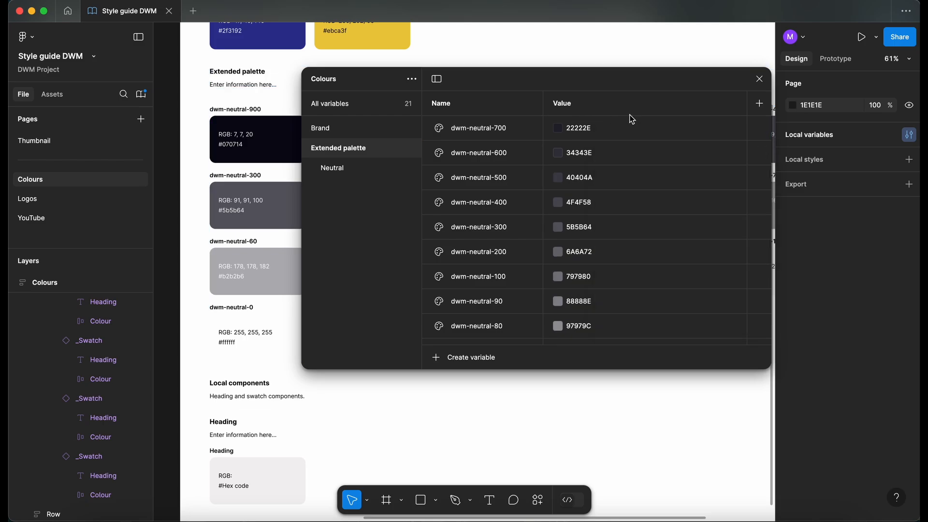
# - Rename the dwm-neutral-700 variable with the path Extended palette/Neutral/ so it joins the Neutral subgroup
pyautogui.click(760, 130)
pyautogui.click(712, 177)
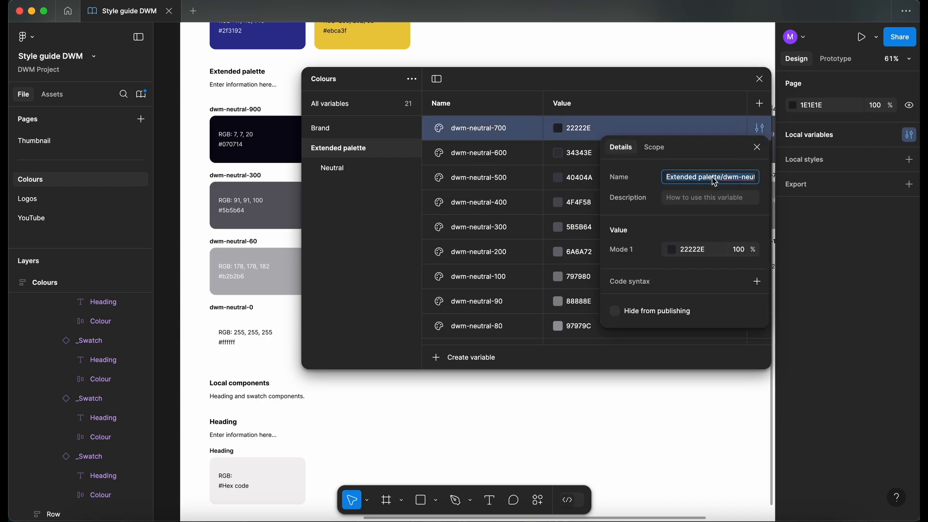
pyautogui.click(712, 176)
pyautogui.press('BackSpace')
pyautogui.press('BackSpace')
pyautogui.press('BackSpace')
pyautogui.press('BackSpace')
pyautogui.press('BackSpace')
pyautogui.press('BackSpace')
pyautogui.press('BackSpace')
pyautogui.press('BackSpace')
pyautogui.press('BackSpace')
pyautogui.press('BackSpace')
pyautogui.press('BackSpace')
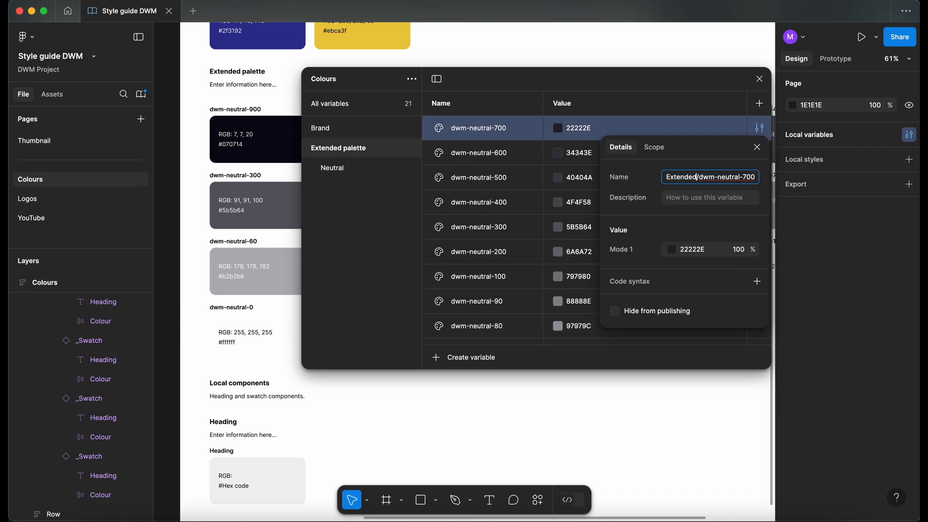
pyautogui.click(757, 147)
# - Add the Extended palette/Neutral/ path to the names of variables dwm-neutral-600 through dwm-neutral-200
pyautogui.click(759, 129)
pyautogui.click(756, 147)
pyautogui.click(759, 129)
pyautogui.click(712, 177)
pyautogui.click(757, 147)
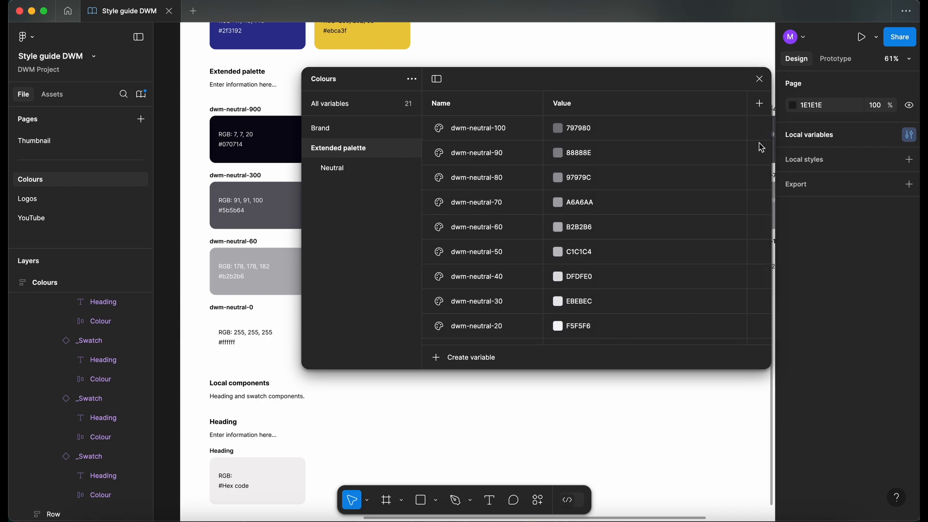
# - Move variables dwm-neutral-100 through dwm-neutral-40 into the Neutral subgroup using the Extended palette/Neutral/ name path
pyautogui.click(759, 129)
pyautogui.click(712, 177)
pyautogui.click(757, 147)
pyautogui.click(759, 129)
pyautogui.click(757, 147)
pyautogui.click(760, 128)
pyautogui.click(757, 147)
# - Rename the remaining variables, dwm-neutral-30 through dwm-neutral-0, with the path Extended palette/Neutral/
pyautogui.click(760, 128)
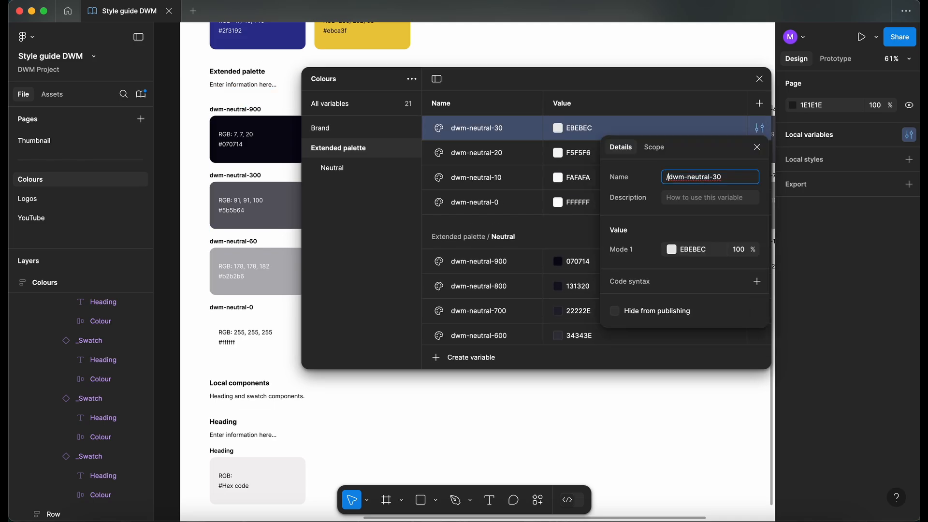
pyautogui.click(760, 129)
pyautogui.write('Extended palette/Neutral/')
pyautogui.click(673, 127)
# - Review the regrouped variables in the full list and in the Brand, Extended palette and Neutral groups
pyautogui.click(338, 104)
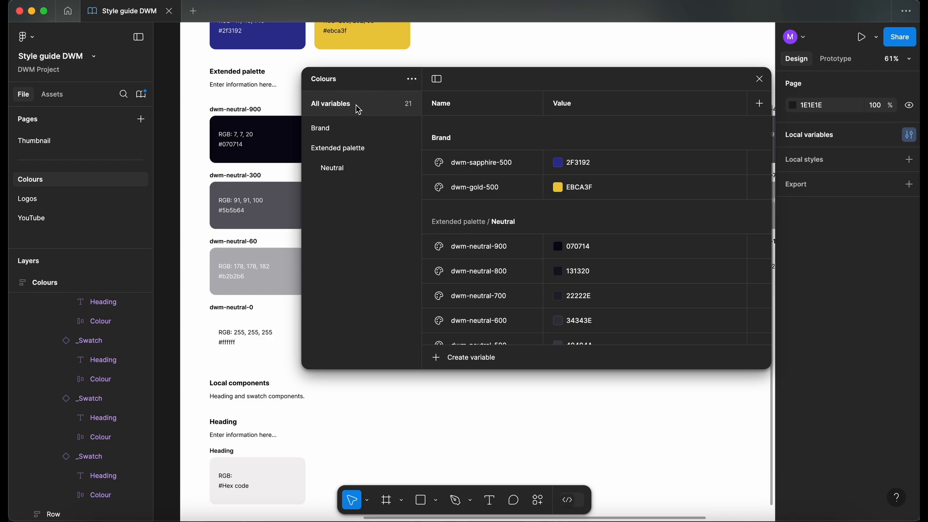
pyautogui.scroll(-5, 512, 167)
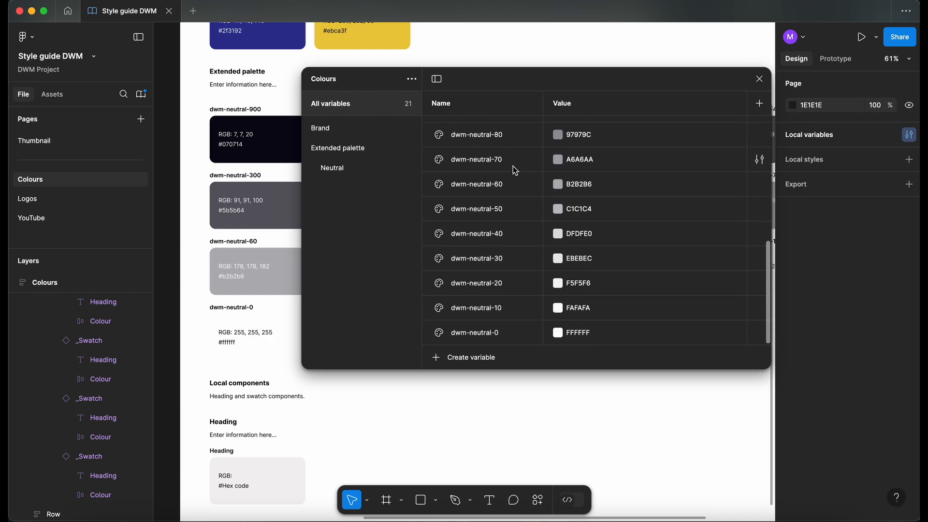
pyautogui.scroll(5, 512, 166)
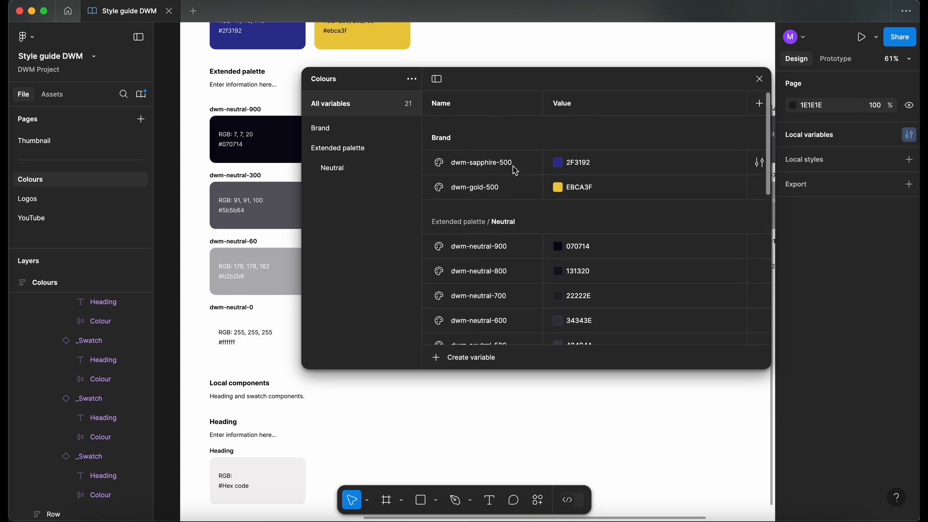
pyautogui.click(332, 130)
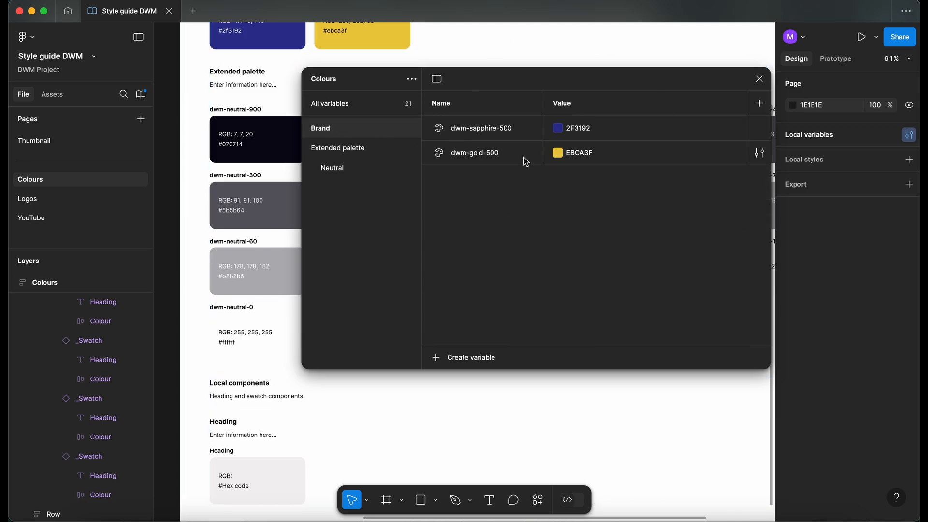
pyautogui.click(336, 150)
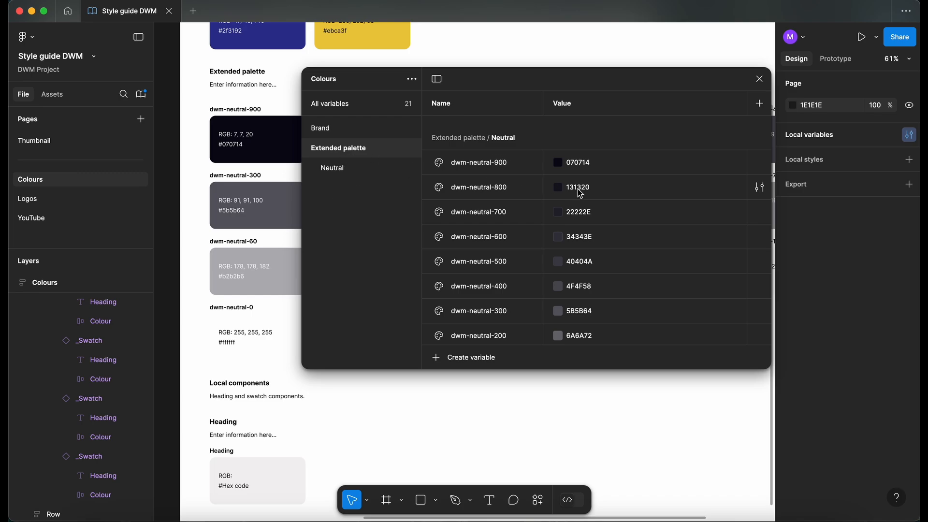
pyautogui.scroll(-10, 579, 191)
pyautogui.scroll(3, 579, 192)
pyautogui.scroll(5, 579, 193)
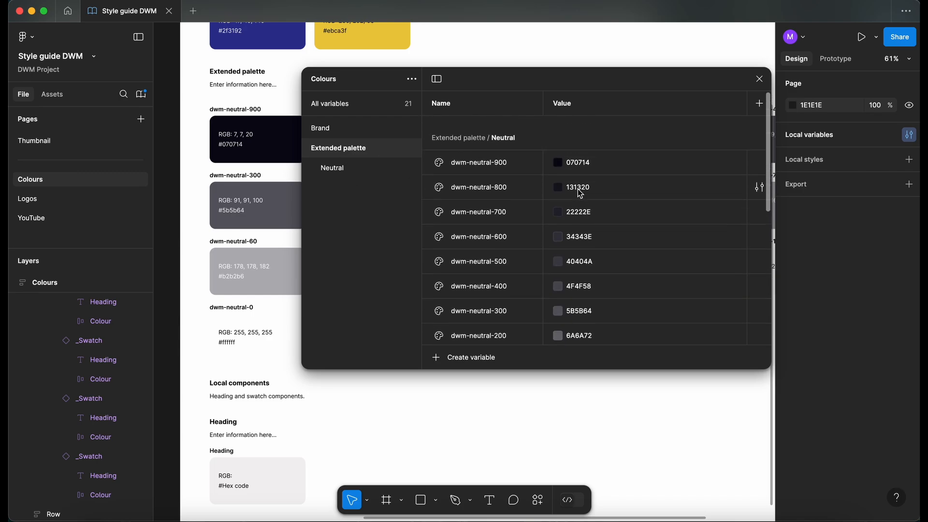
pyautogui.click(361, 171)
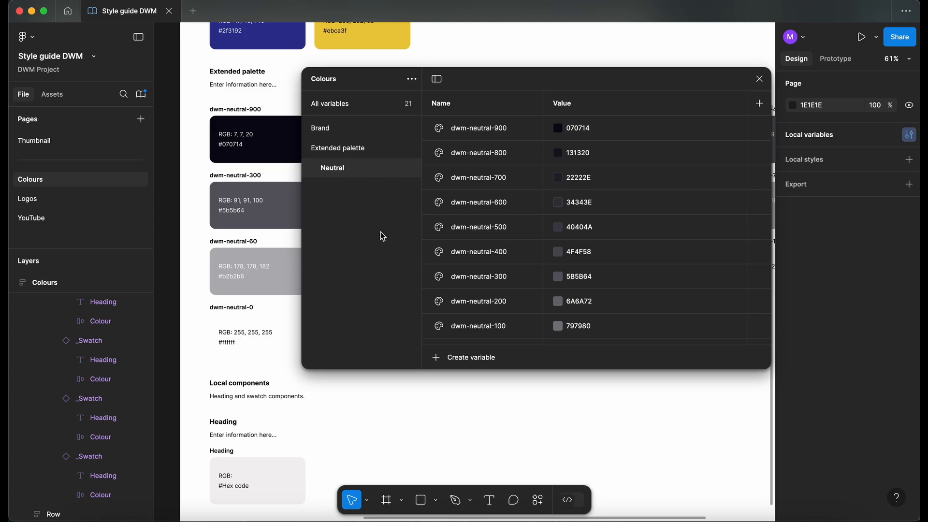
# - Close the variables window and open the Publish library dialog for the Style guide DWM file's unpublished changes
pyautogui.click(760, 79)
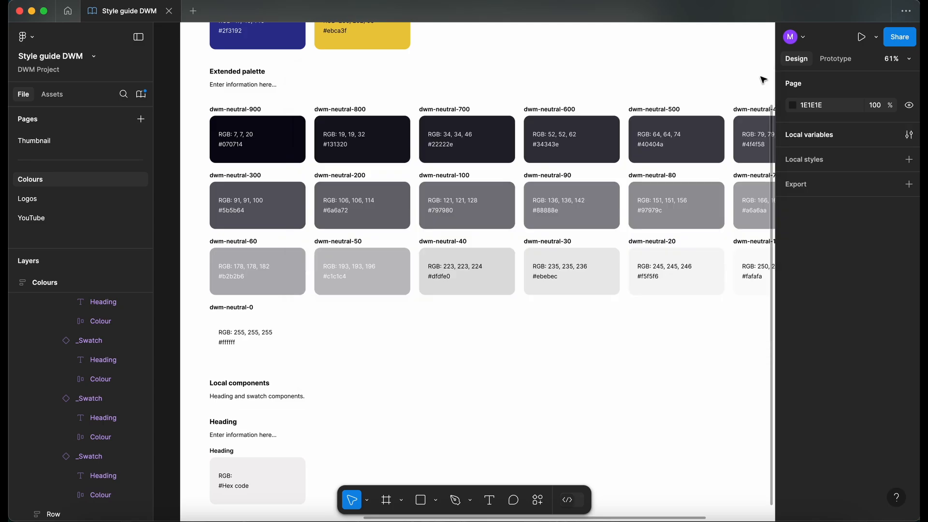
pyautogui.hotkey('shift', '1')
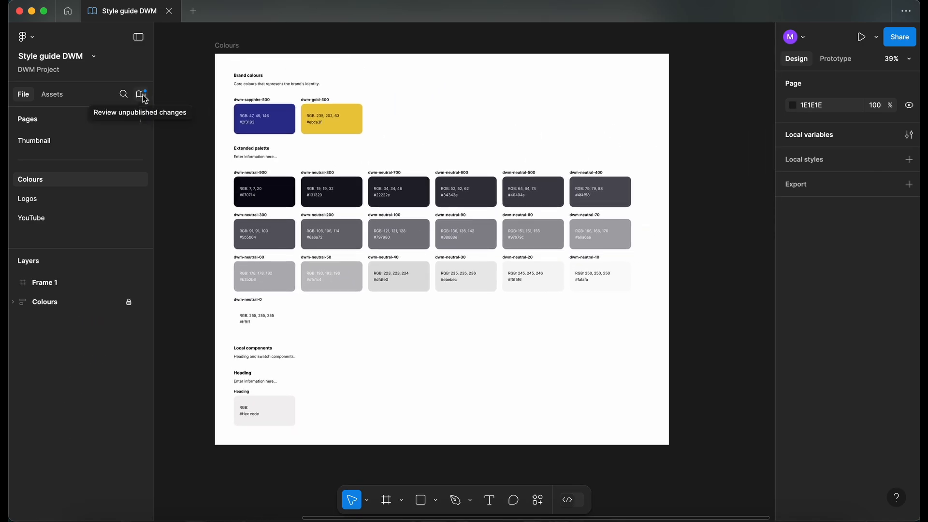
pyautogui.click(141, 94)
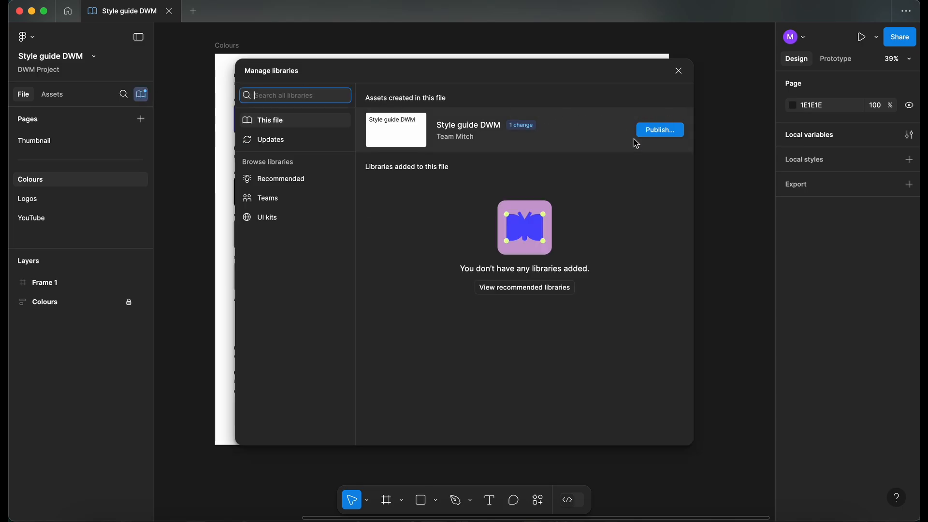
pyautogui.click(660, 131)
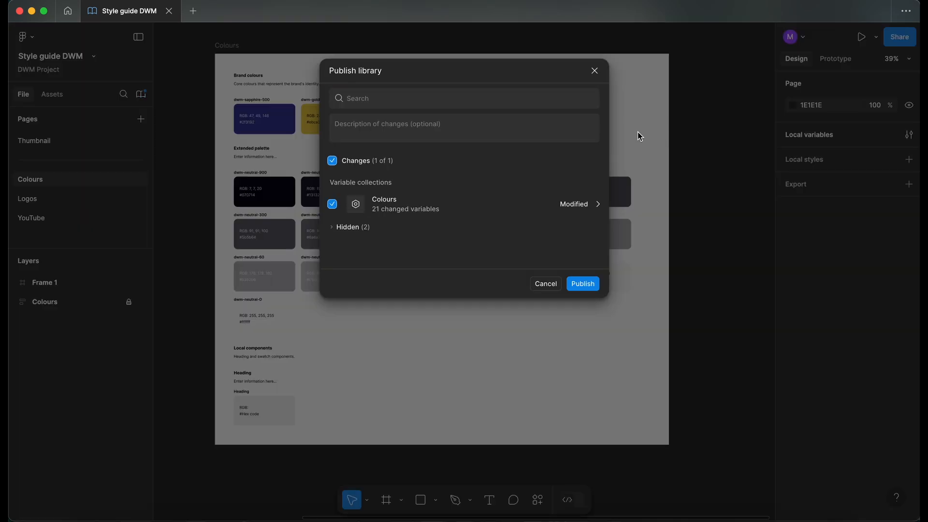
# - Review the changed variables of the Colours collection in the publish dialog and return to its overview
pyautogui.click(598, 203)
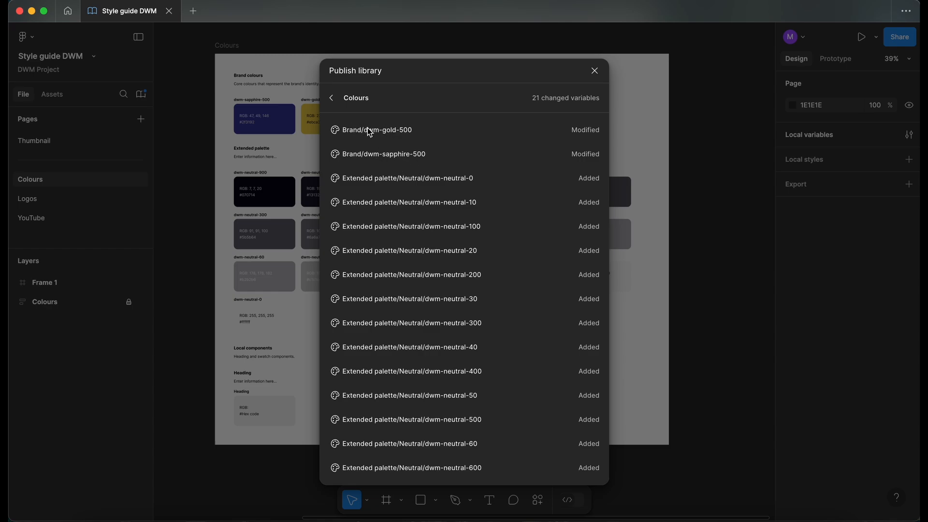
pyautogui.scroll(-1, 437, 160)
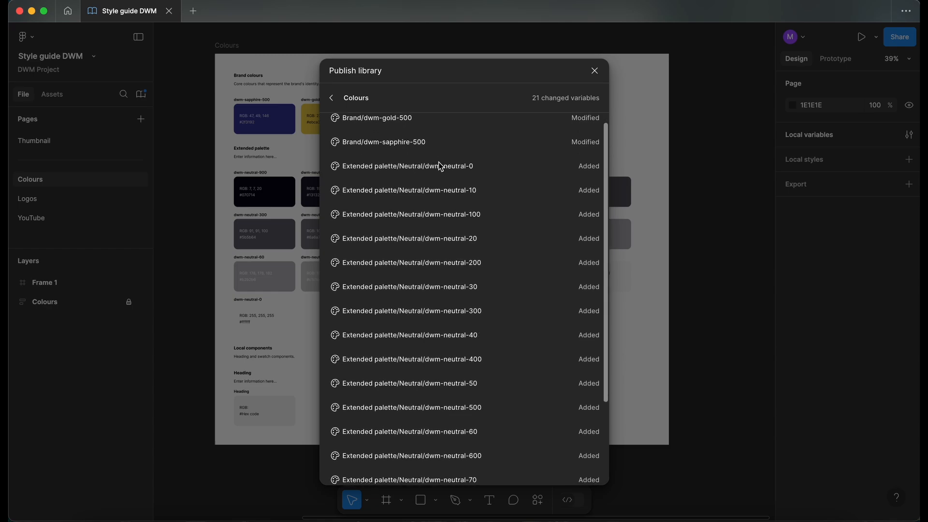
pyautogui.scroll(-4, 471, 172)
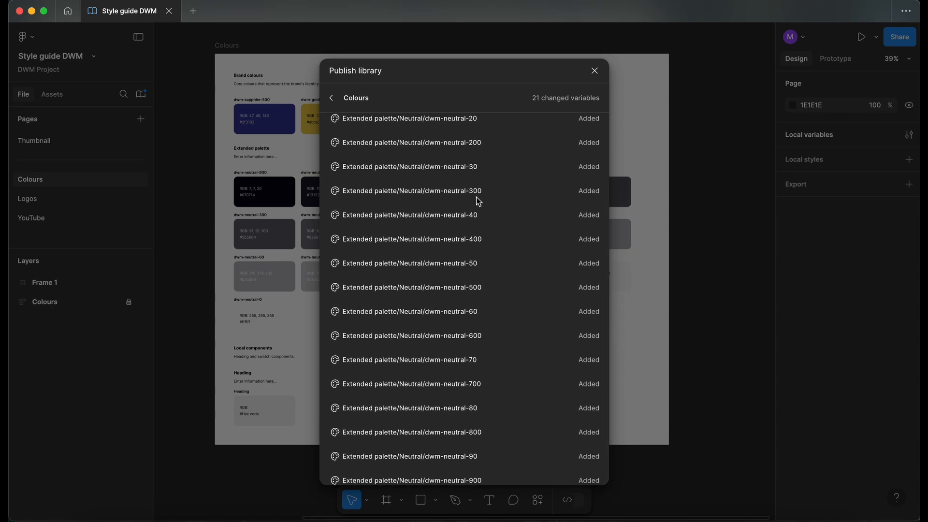
pyautogui.scroll(5, 478, 201)
pyautogui.click(331, 92)
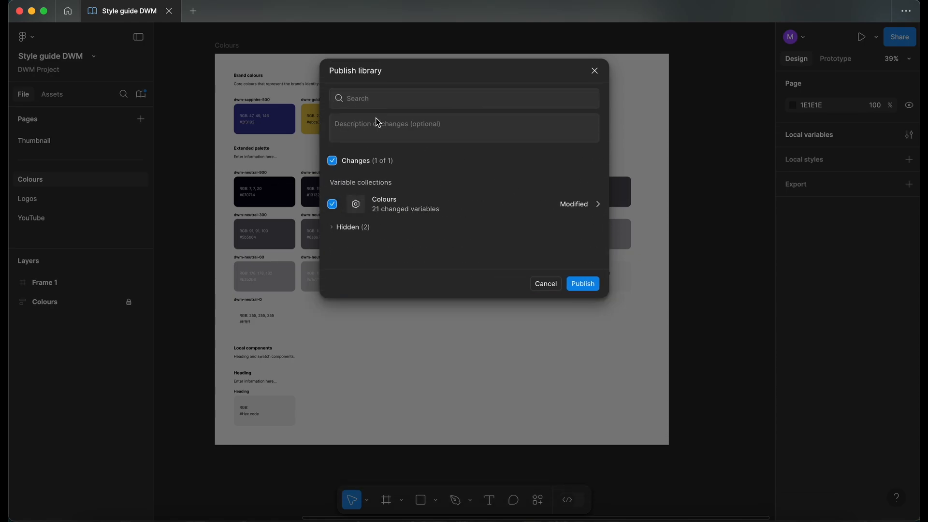
# - Describe the update as Brand colour grouping plus an extended palette level with a neutrals sub level of variable colours, and publish the library
pyautogui.click(376, 132)
pyautogui.write('Updated brand colour string to brand/ for grouping.  Added an extended palette level with a neutrals sub level set of variable colours.')
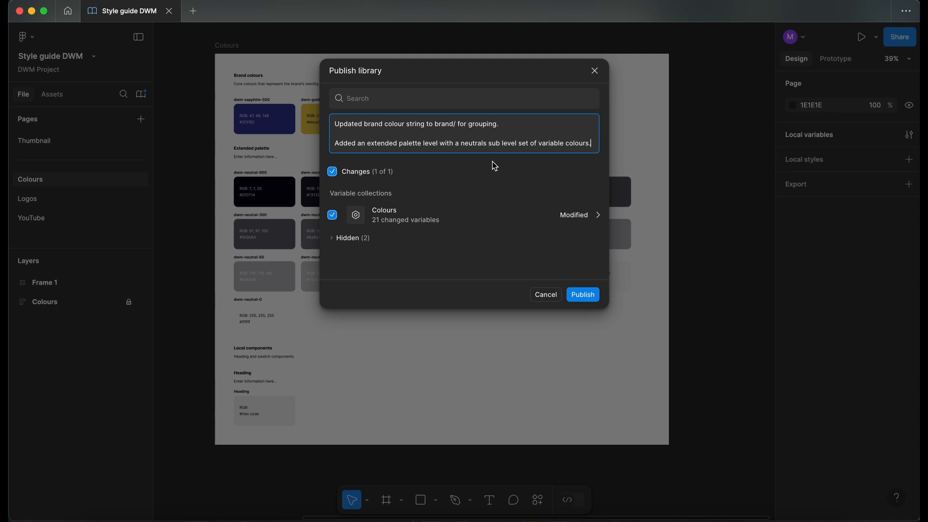
pyautogui.click(591, 297)
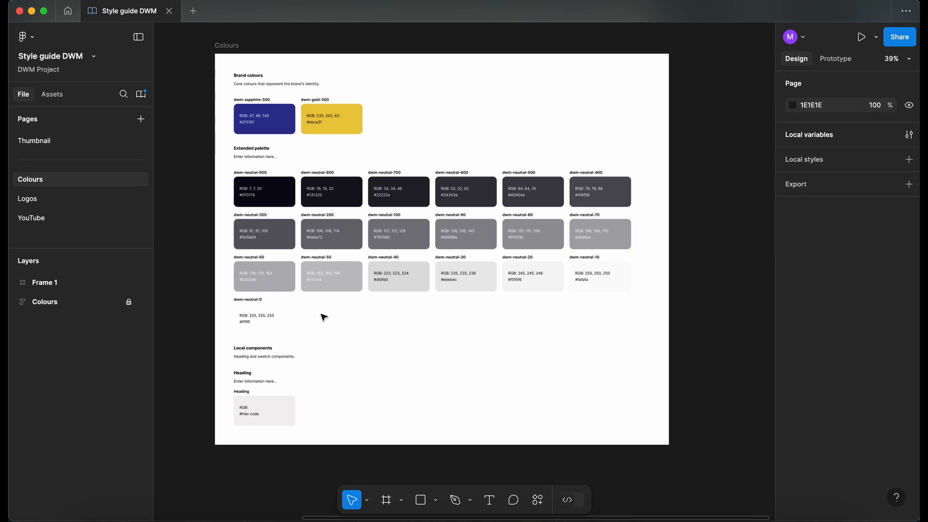
# - Delete the stray Frame 1 from the Colours page
pyautogui.scroll(1, 324, 317)
pyautogui.click(113, 283)
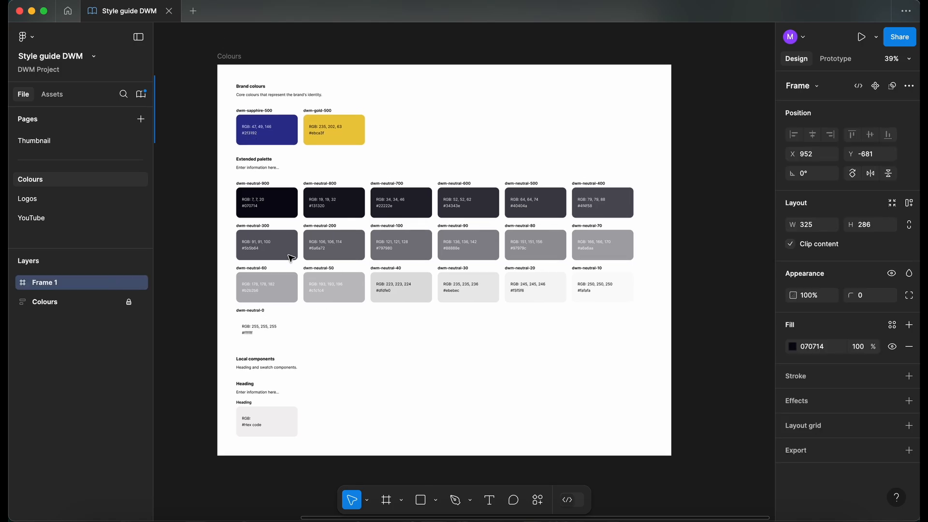
pyautogui.hscroll(-5, 291, 259)
pyautogui.scroll(2, 291, 259)
pyautogui.scroll(1, 292, 259)
pyautogui.hscroll(-1, 291, 258)
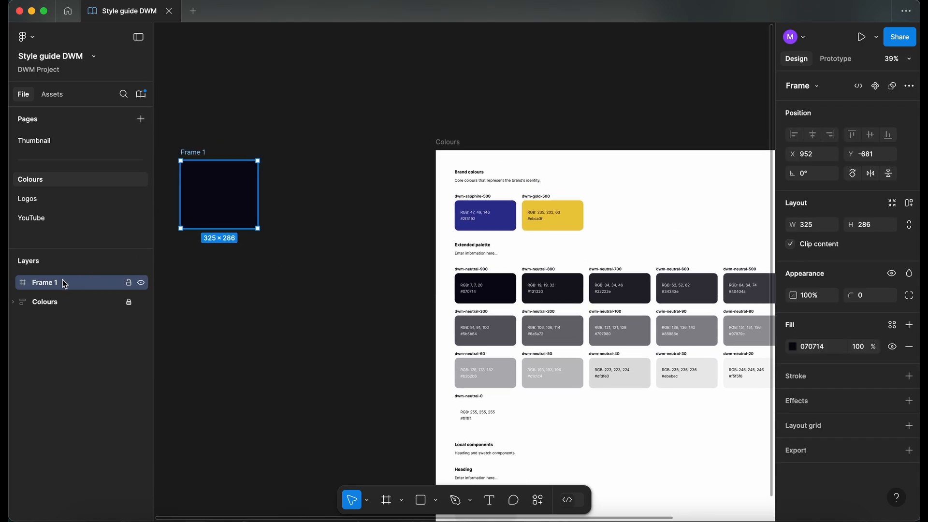
pyautogui.press('Delete')
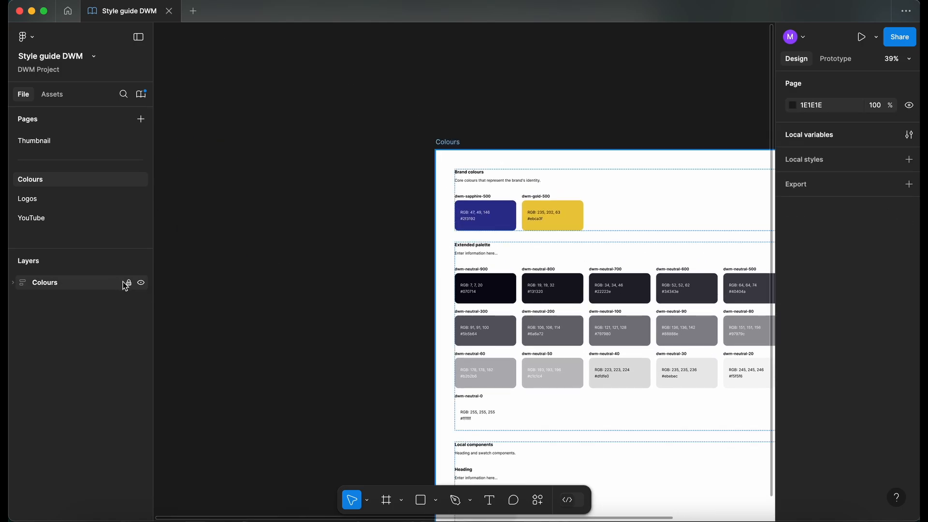
# - Examine the Colours frame's full list of selection colours for which are linked to variables and which are still raw hex values
pyautogui.hscroll(5, 279, 284)
pyautogui.scroll(-2, 280, 284)
pyautogui.scroll(1, 280, 290)
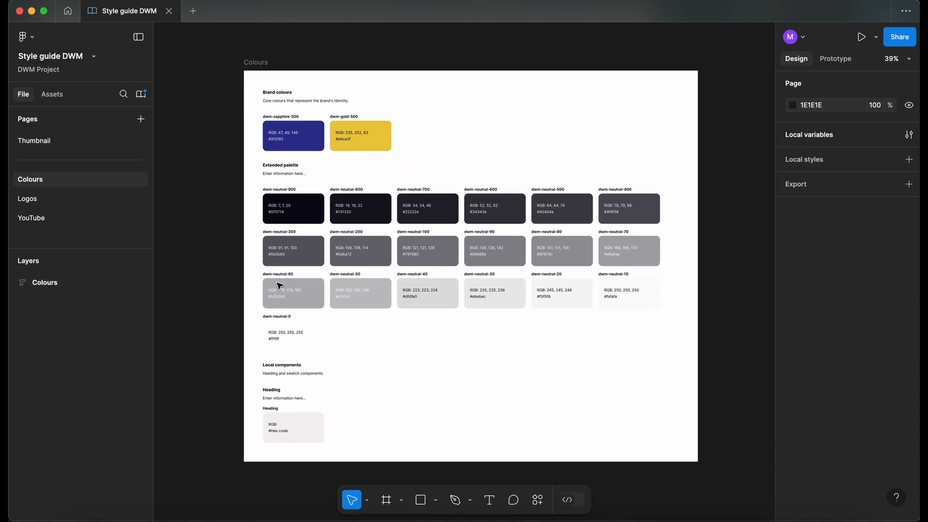
pyautogui.click(260, 63)
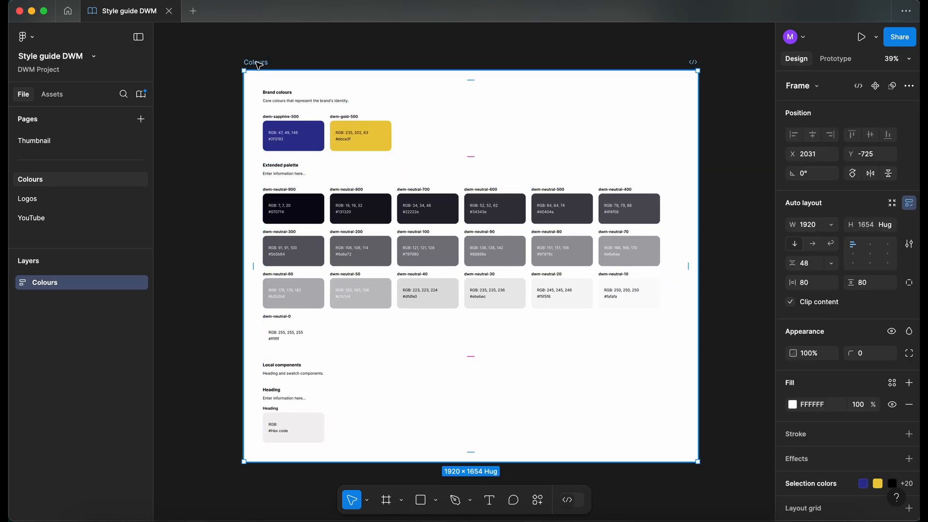
pyautogui.scroll(-2, 845, 436)
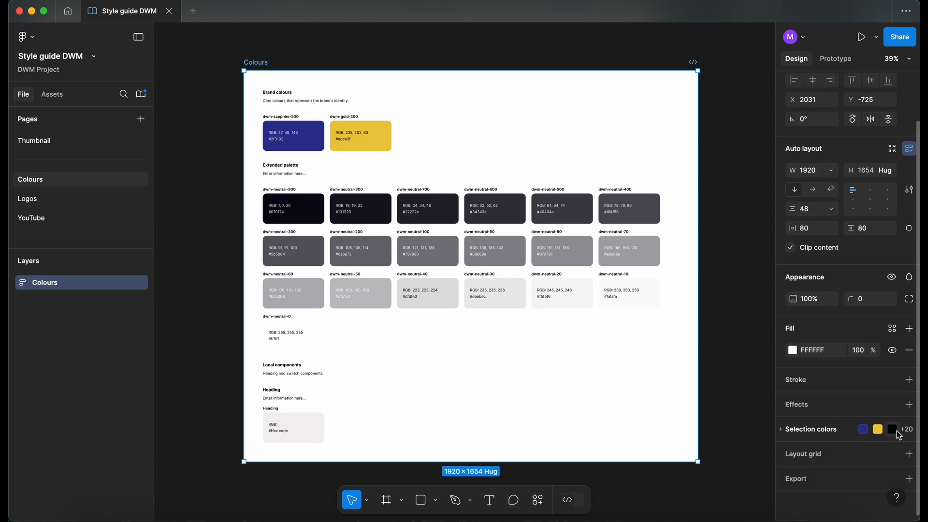
pyautogui.click(785, 429)
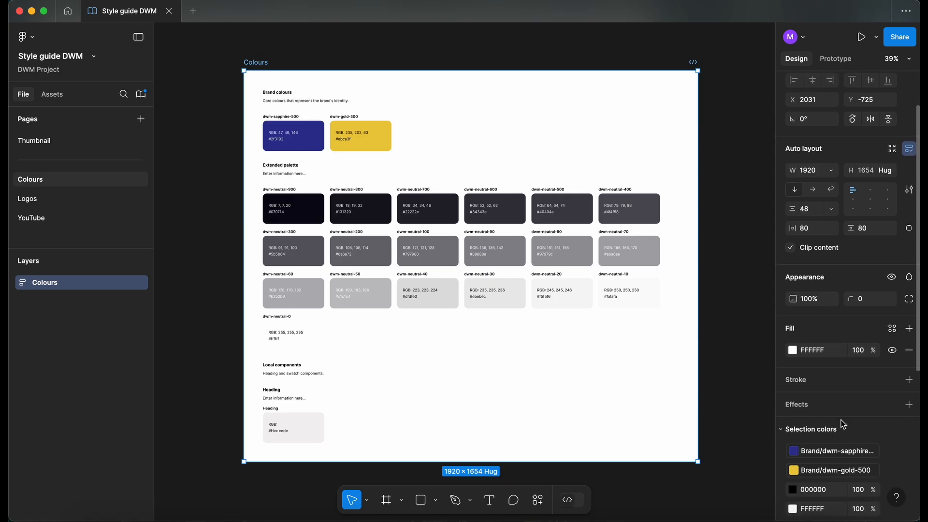
pyautogui.scroll(-3, 842, 423)
pyautogui.scroll(-5, 844, 424)
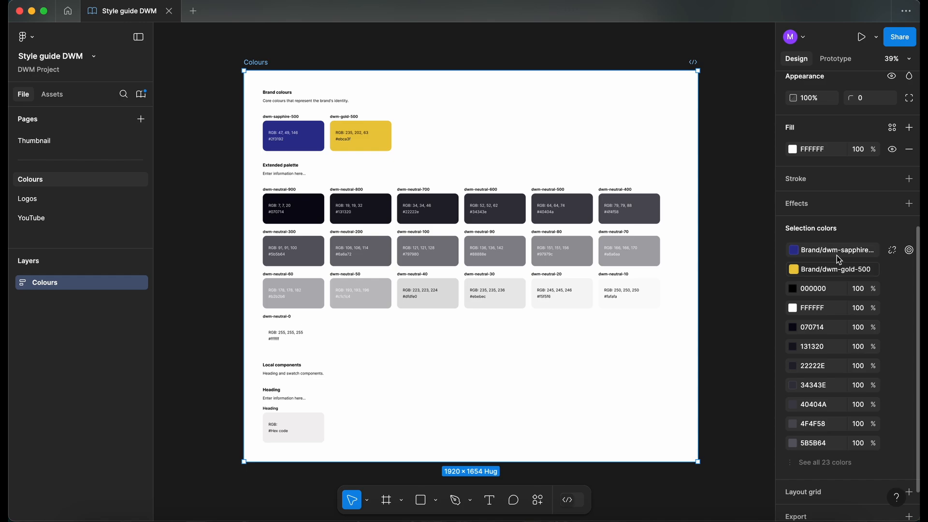
pyautogui.click(825, 463)
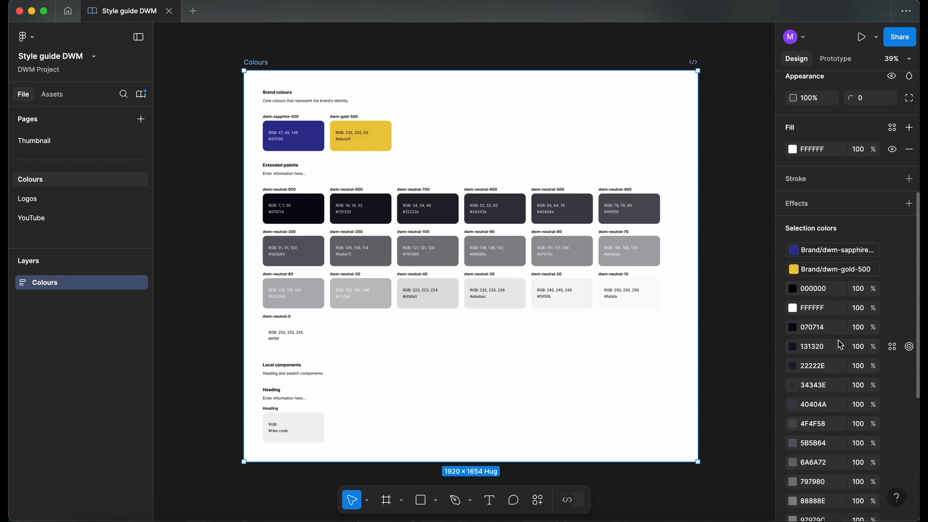
pyautogui.scroll(-4, 841, 345)
pyautogui.scroll(-3, 841, 345)
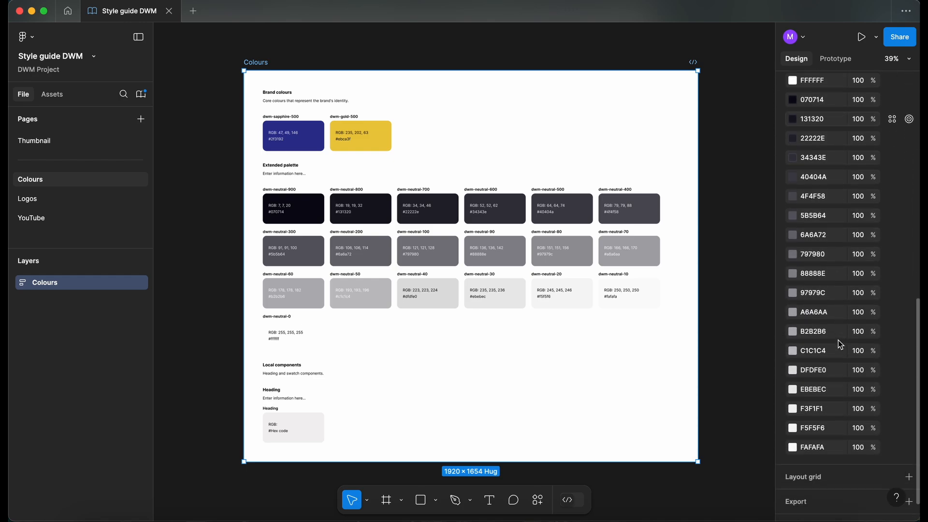
pyautogui.scroll(5, 841, 344)
pyautogui.hscroll(-1, 522, 296)
pyautogui.scroll(1, 522, 297)
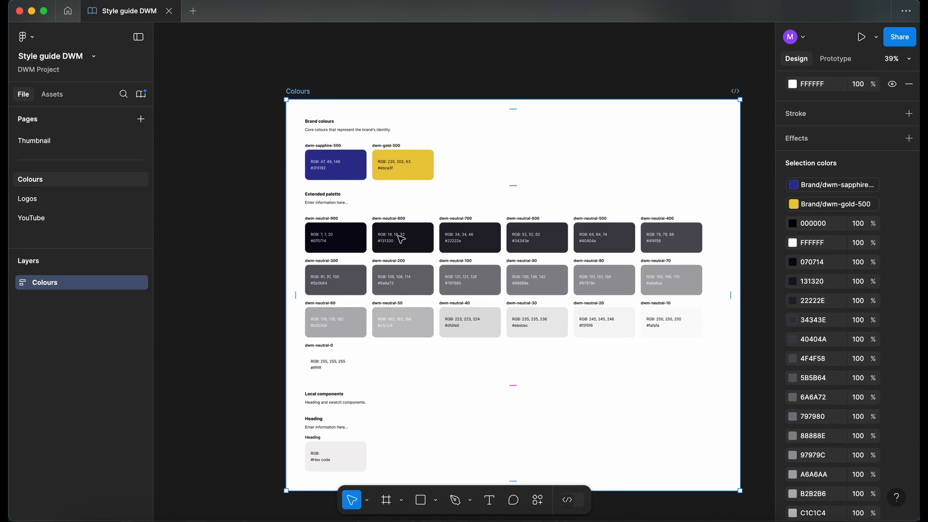
pyautogui.hscroll(1, 522, 297)
pyautogui.scroll(-1, 522, 296)
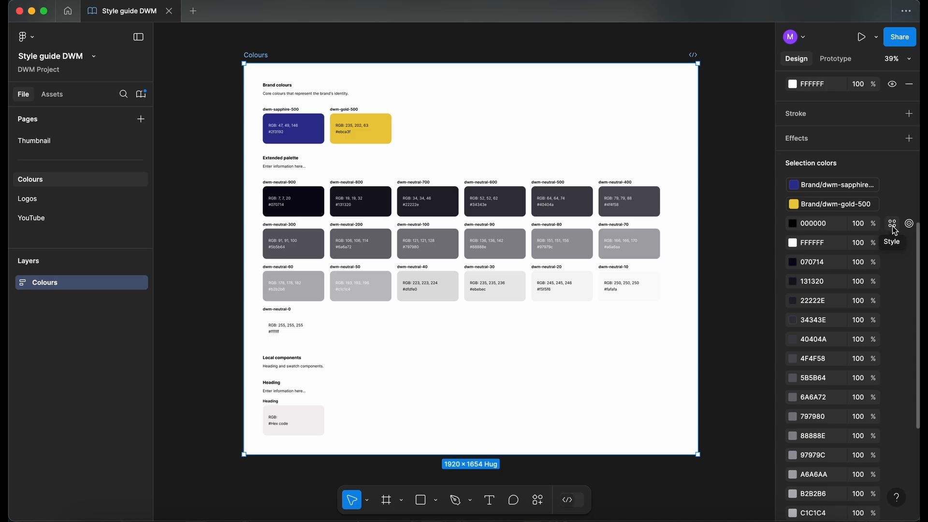
# - Browse the library variables available for the 000000 selection colour and select all layers using that colour to inspect their fill
pyautogui.click(892, 226)
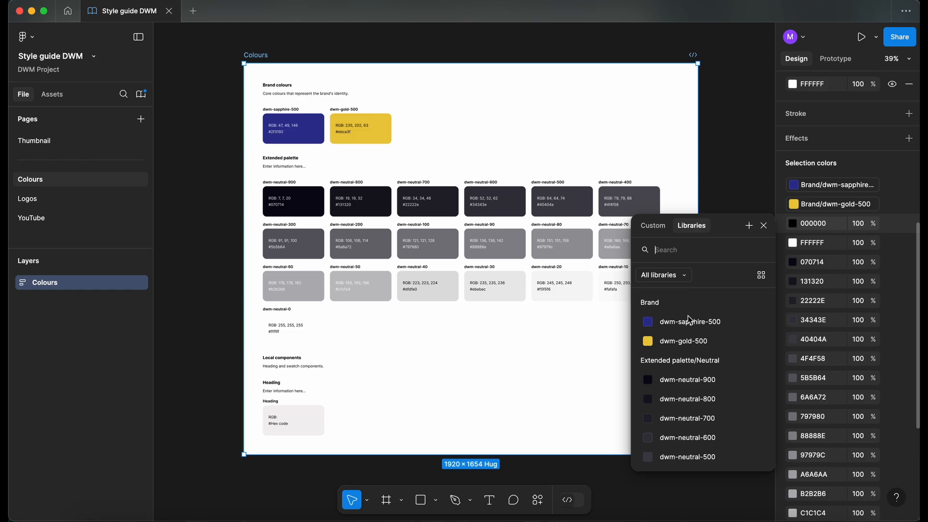
pyautogui.scroll(-1, 723, 347)
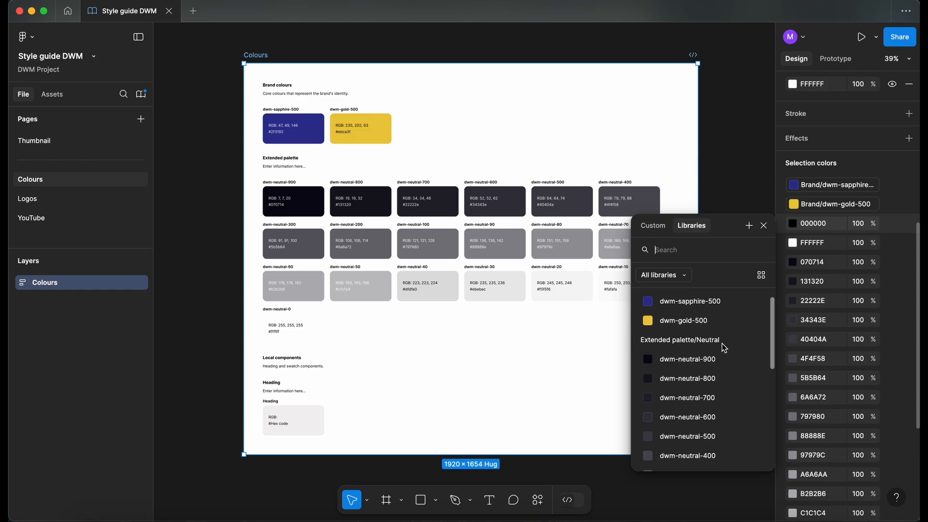
pyautogui.moveTo(908, 224)
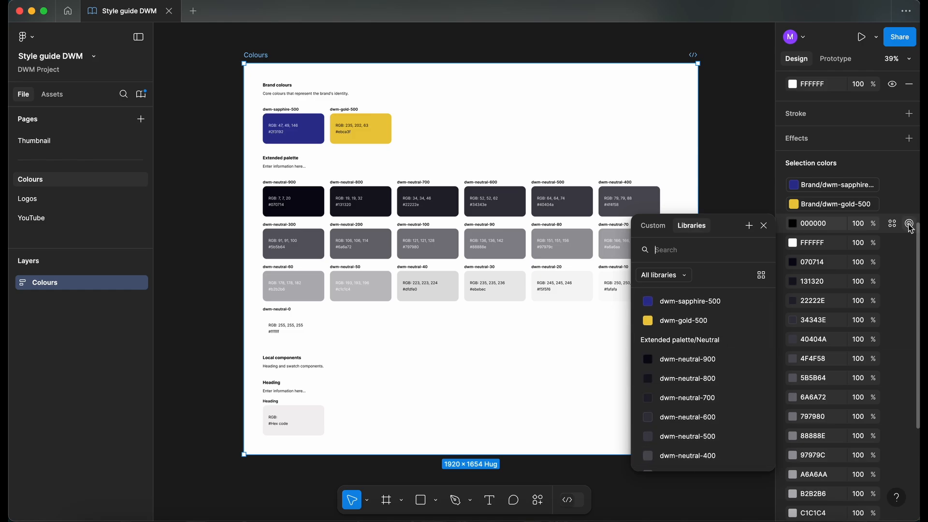
pyautogui.click(909, 225)
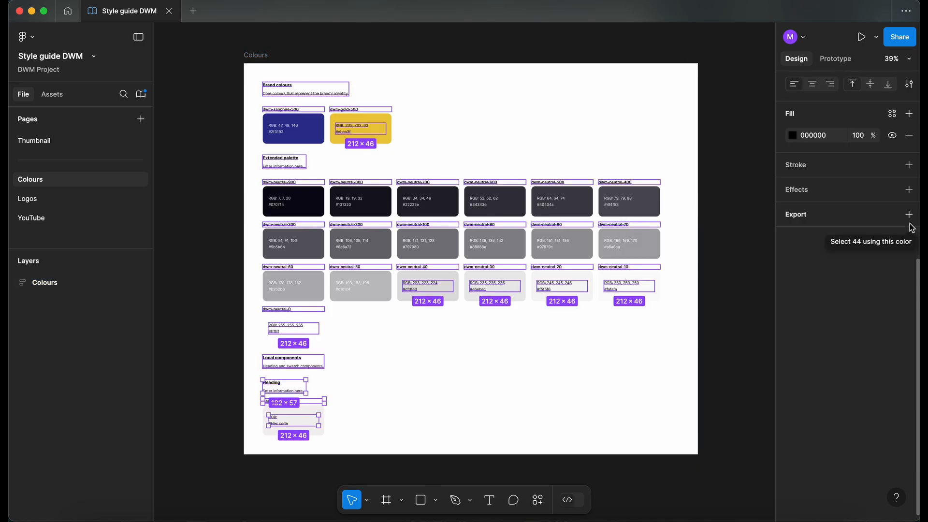
pyautogui.click(795, 136)
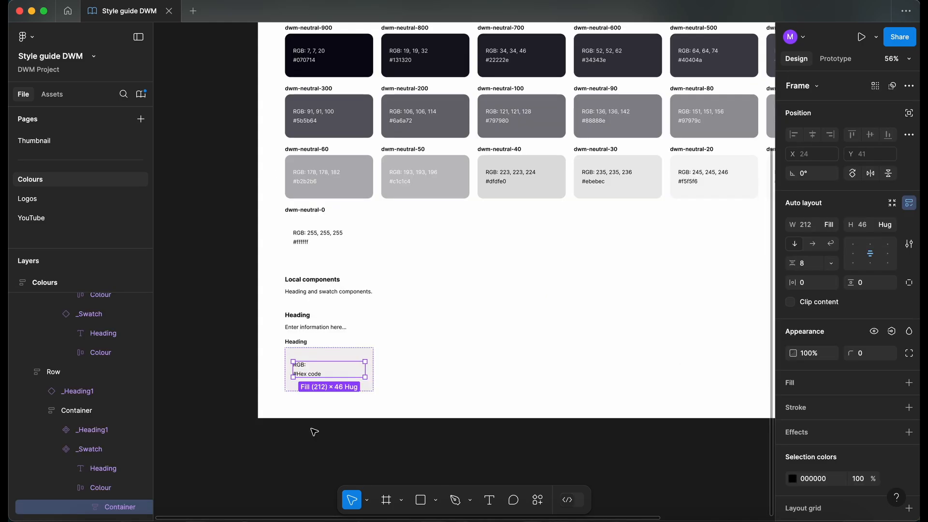
# - Apply the dwm-neutral-900 variable to the black RGB and hex code text in the main _Swatch component under Local components
pyautogui.click(314, 432)
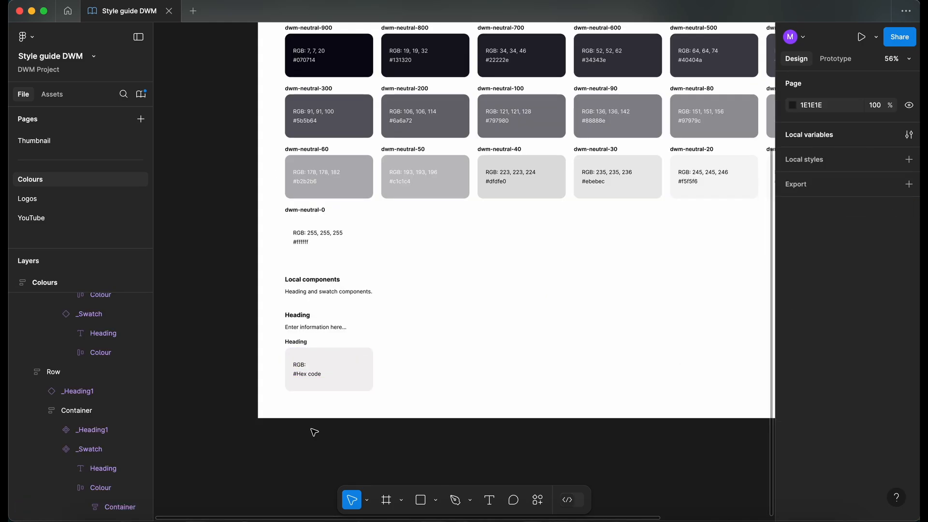
pyautogui.click(303, 374)
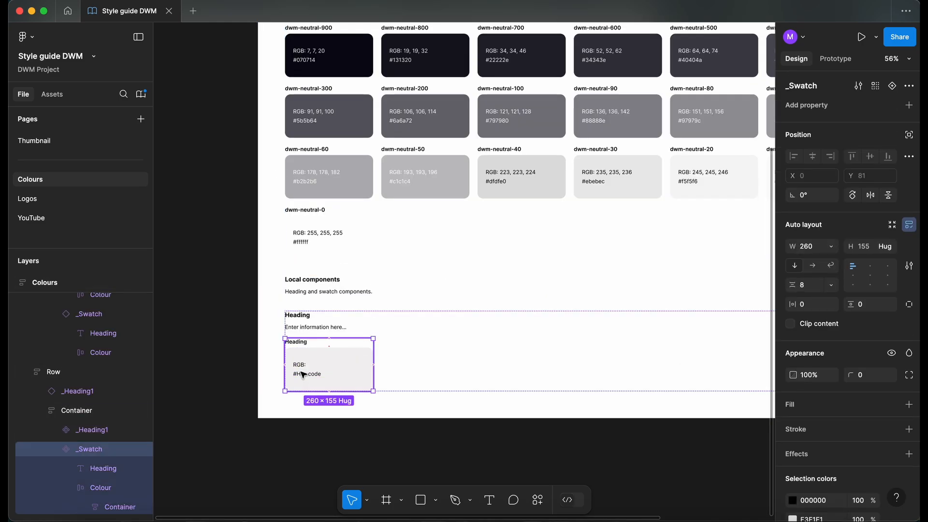
pyautogui.click(303, 375)
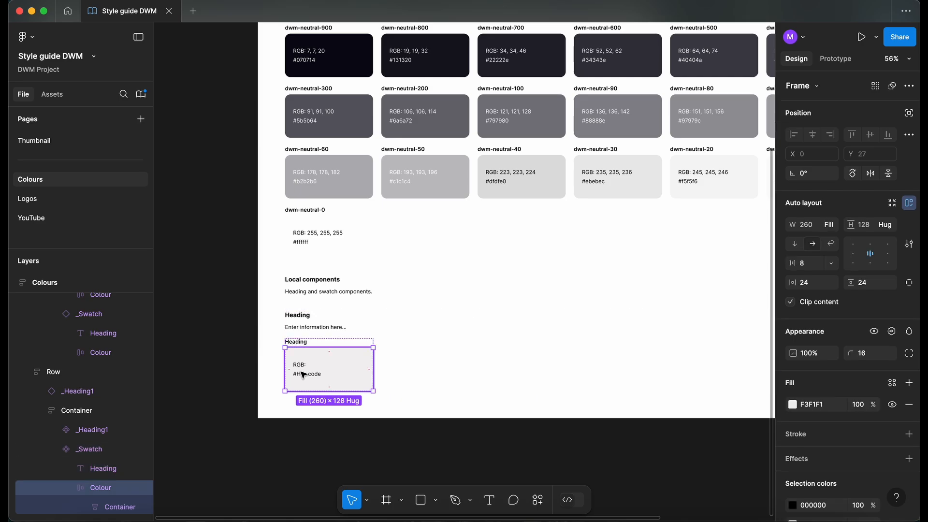
pyautogui.click(303, 375)
pyautogui.scroll(-2, 860, 429)
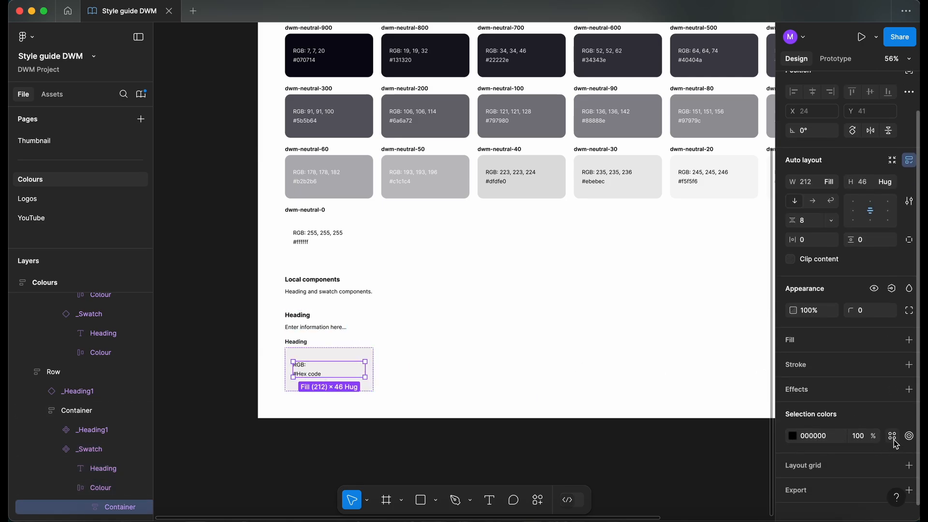
pyautogui.click(896, 437)
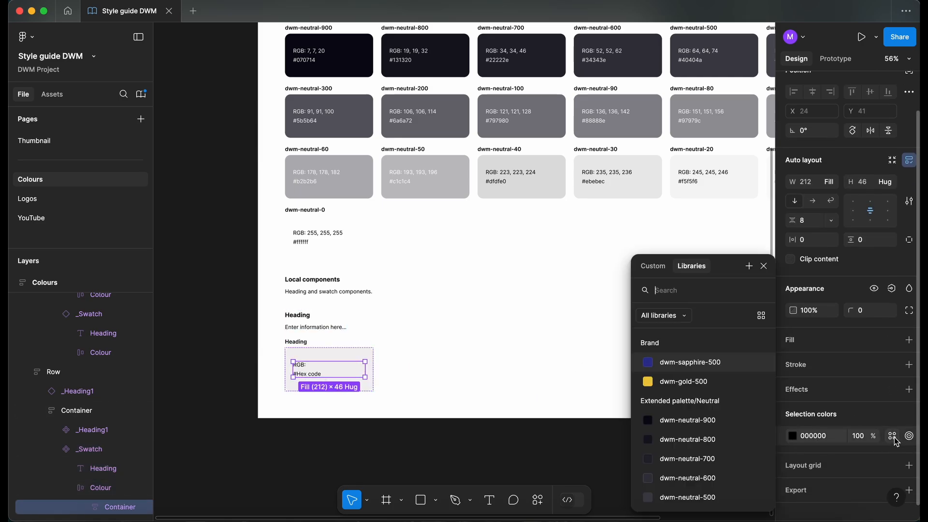
pyautogui.click(722, 423)
pyautogui.click(763, 266)
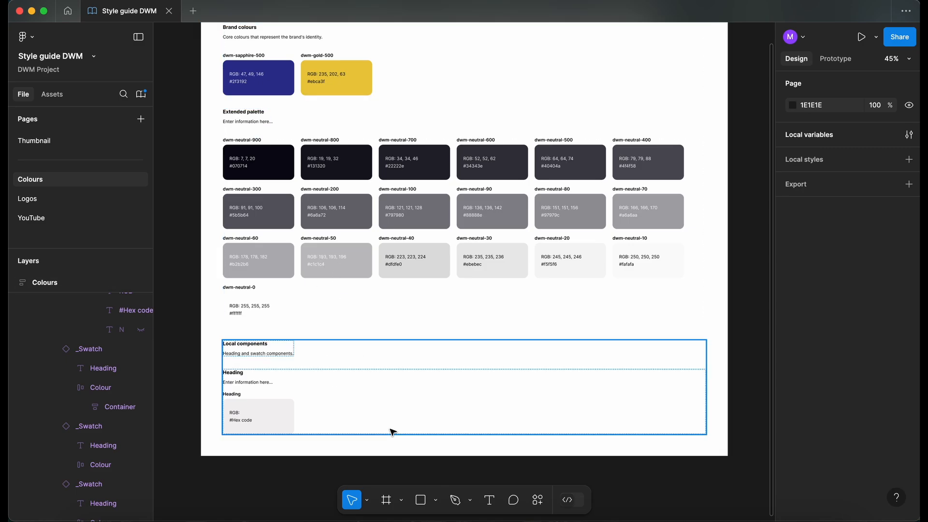
# - Apply the dwm-neutral-900 variable to all the black text in the dwm-neutral-40, 30, 20 and 10 swatches
pyautogui.doubleClick(422, 260)
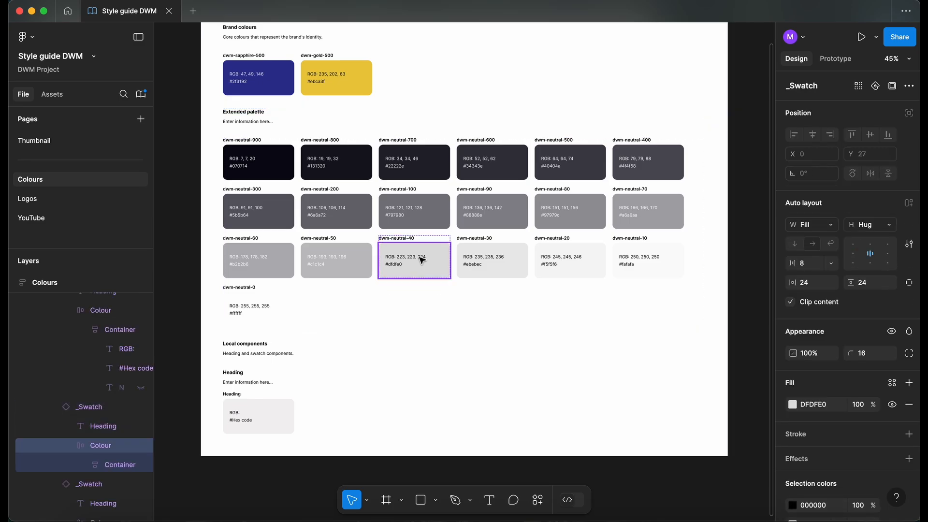
pyautogui.press('Escape')
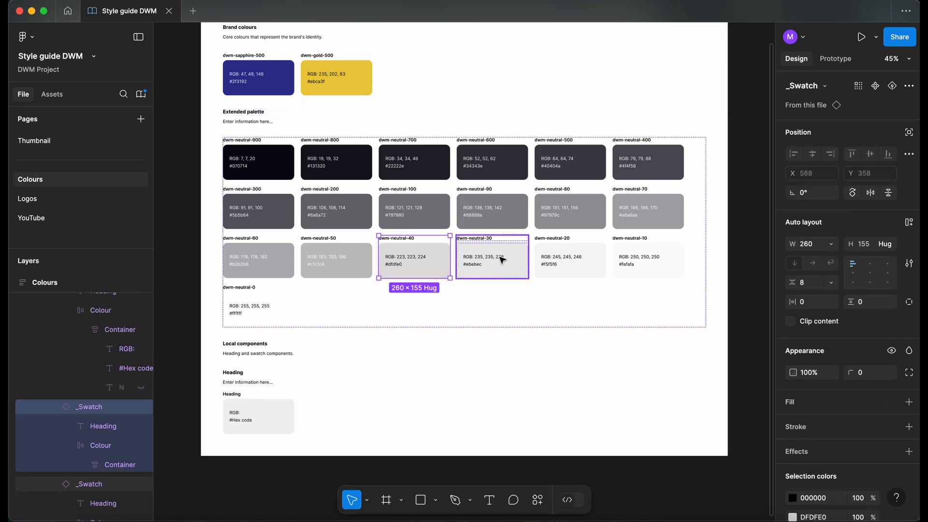
pyautogui.keyDown('shift'); pyautogui.click(466, 263); pyautogui.keyUp('shift')
pyautogui.keyDown('shift'); pyautogui.click(602, 261); pyautogui.keyUp('shift')
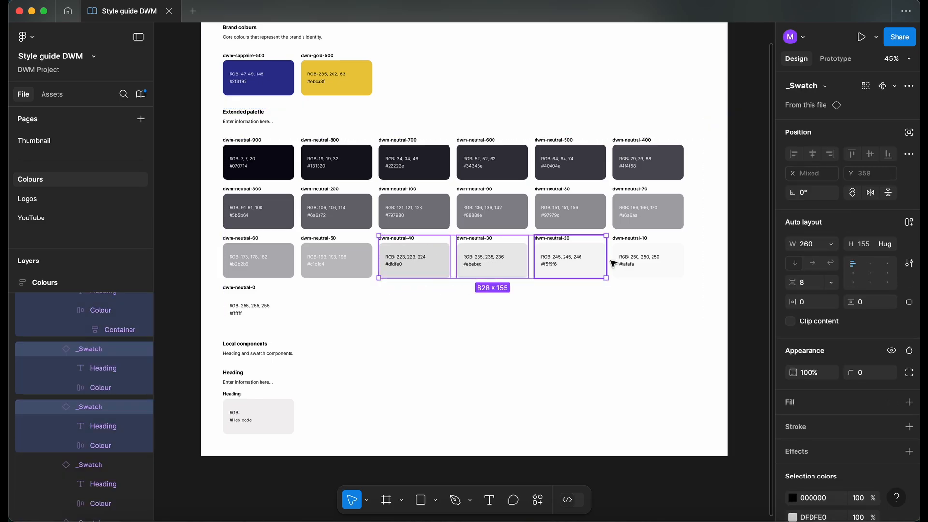
pyautogui.keyDown('shift'); pyautogui.click(642, 264); pyautogui.keyUp('shift')
pyautogui.scroll(-4, 875, 449)
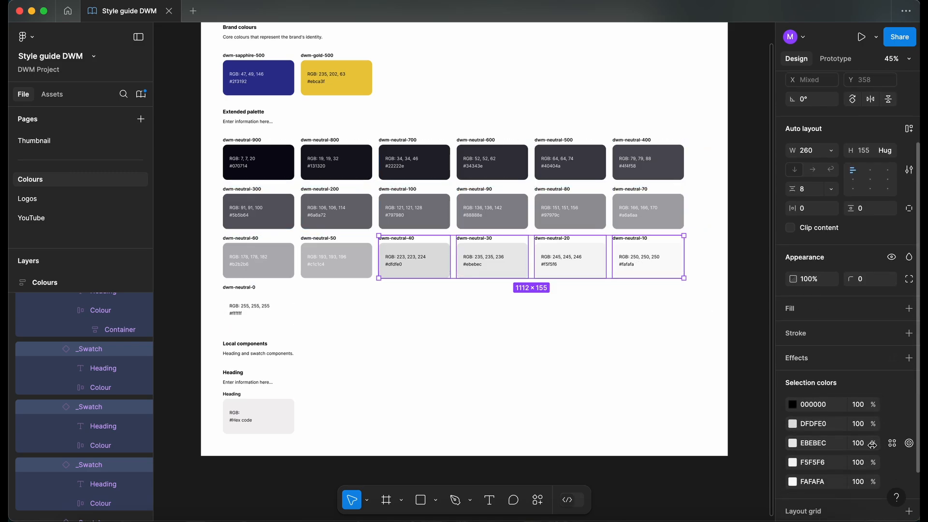
pyautogui.click(909, 405)
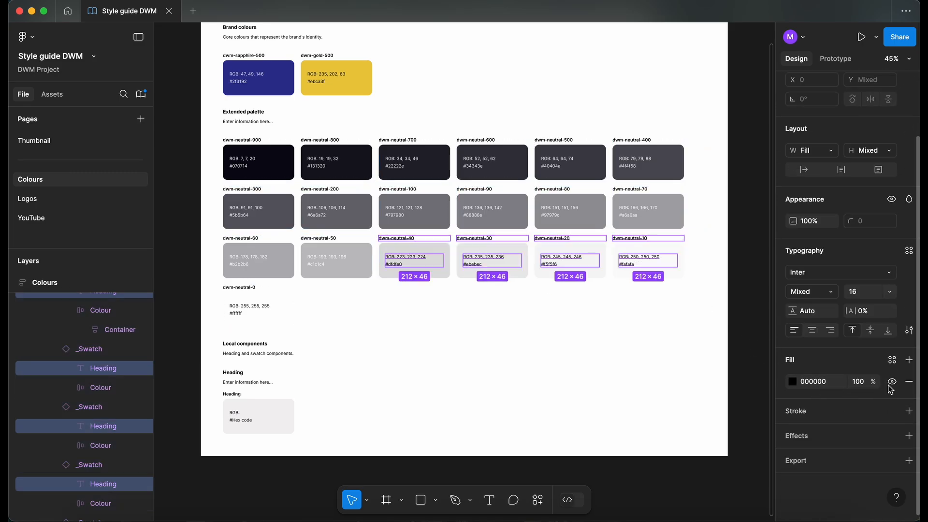
pyautogui.click(891, 360)
pyautogui.click(754, 420)
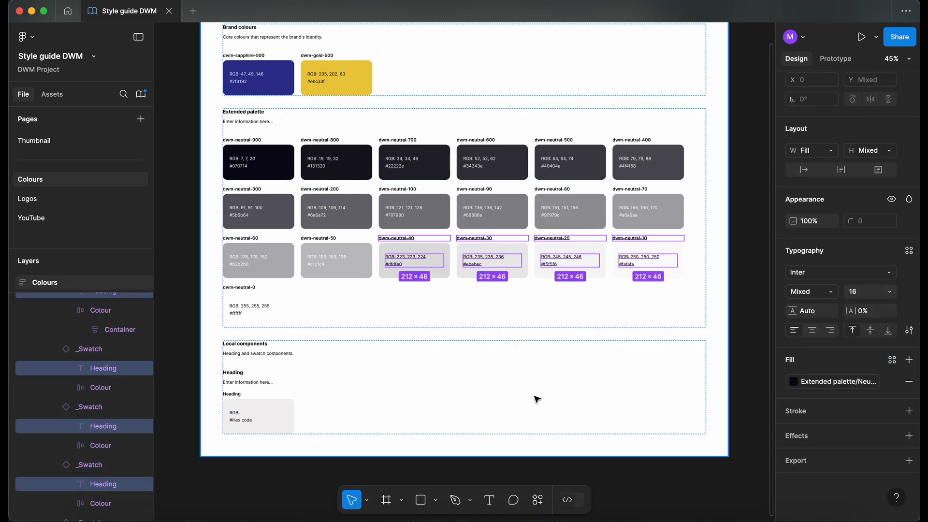
# - Select the RGB and hex code text lines inside the dwm-gold-500 swatch
pyautogui.click(213, 241)
pyautogui.keyDown('super'); pyautogui.click(319, 75); pyautogui.keyUp('super')
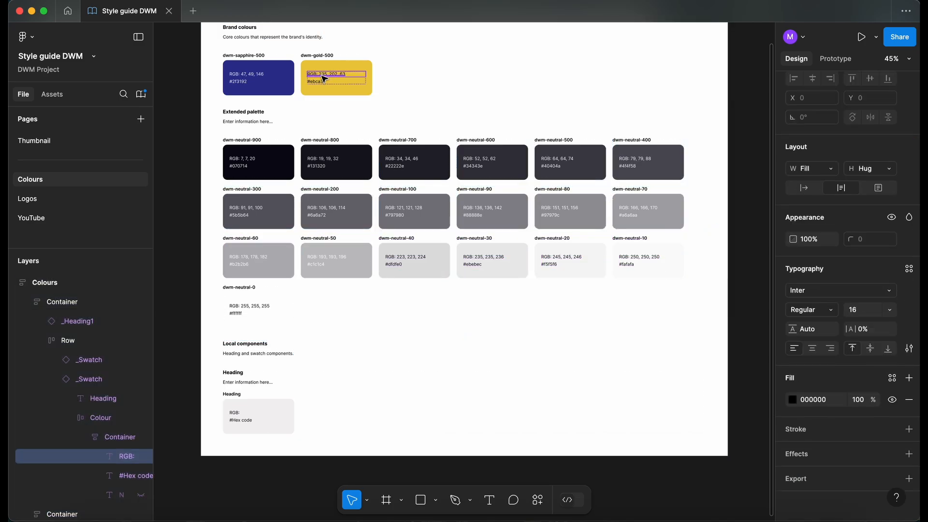
pyautogui.keyDown('super'); pyautogui.click(350, 83); pyautogui.keyUp('super')
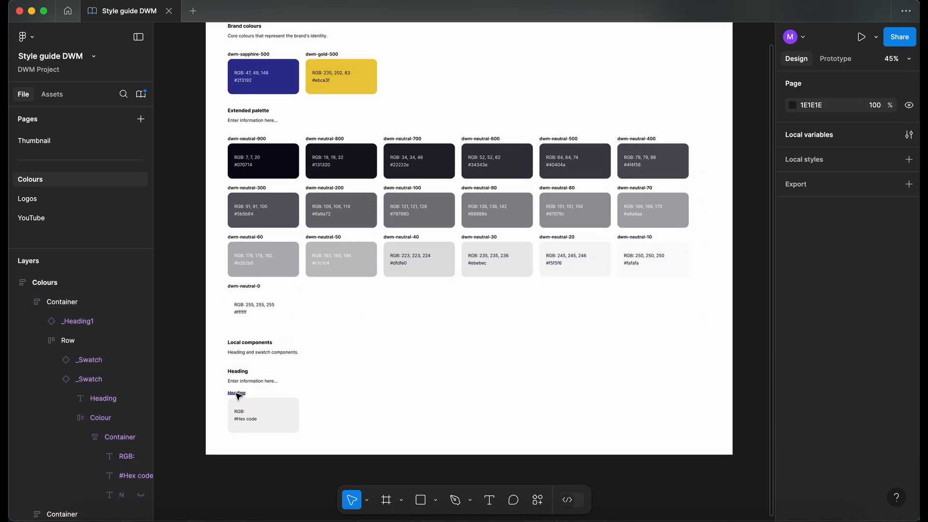
# - Apply the dwm-neutral-900 variable to the hidden Notes text and the Heading text in the main _Swatch component
pyautogui.scroll(-1, 238, 395)
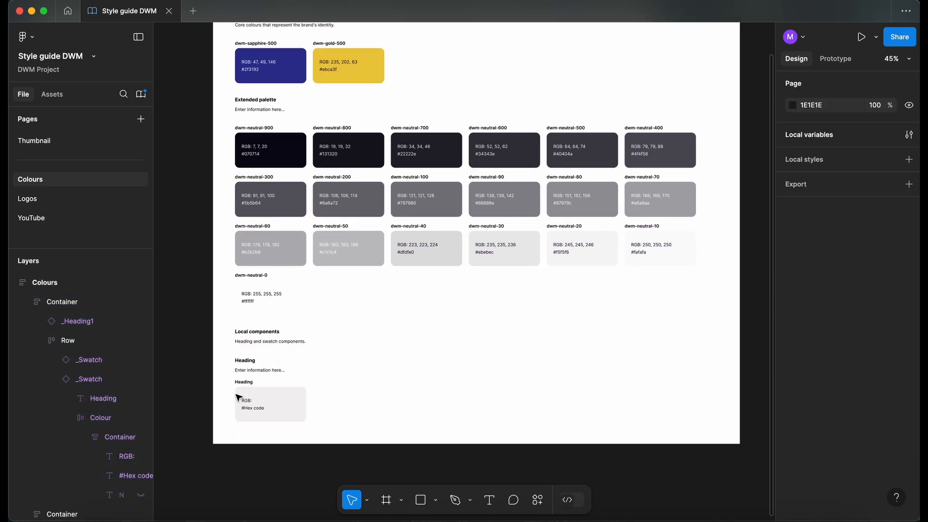
pyautogui.scroll(5, 242, 394)
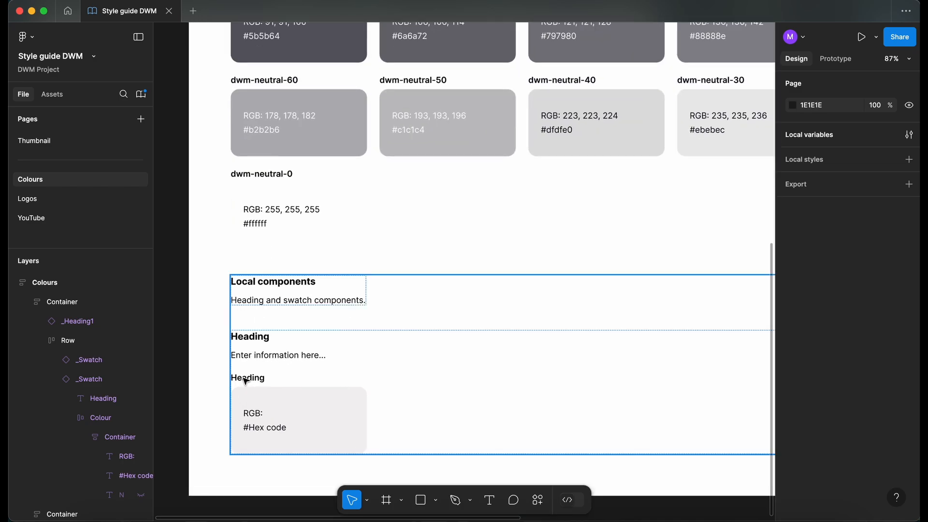
pyautogui.click(246, 382)
pyautogui.click(246, 382)
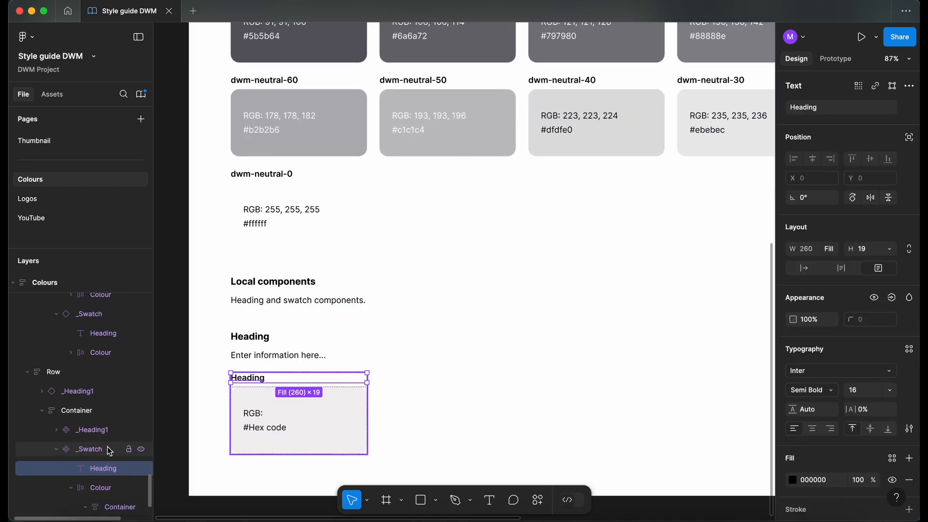
pyautogui.scroll(-3, 110, 451)
pyautogui.click(123, 507)
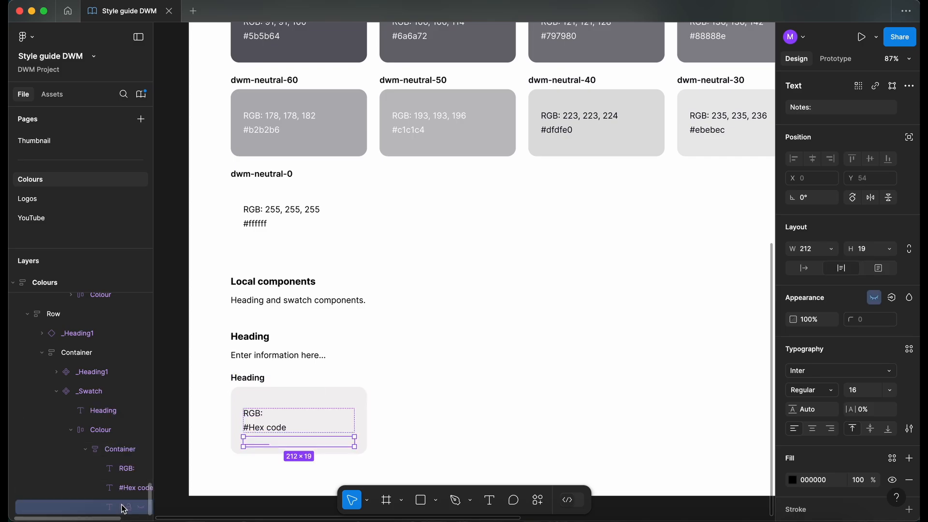
pyautogui.hscroll(3, 87, 508)
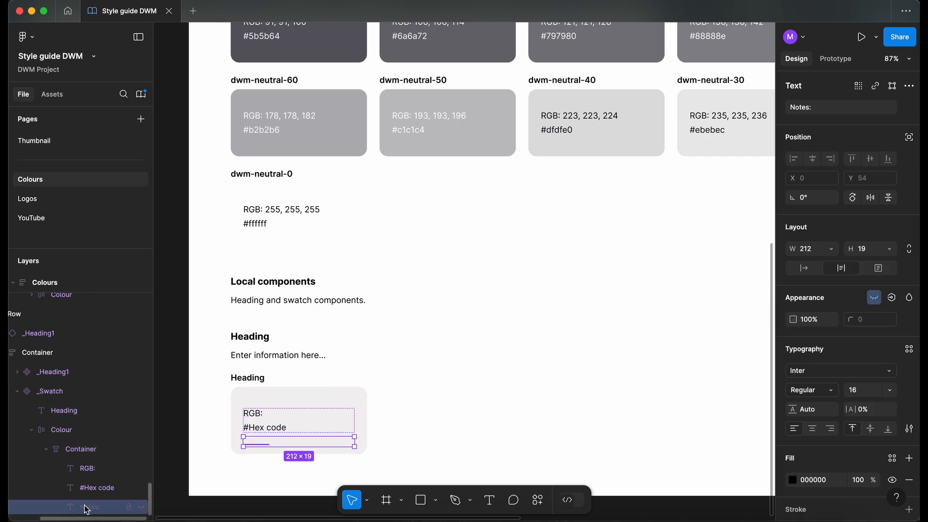
pyautogui.click(892, 458)
pyautogui.click(716, 420)
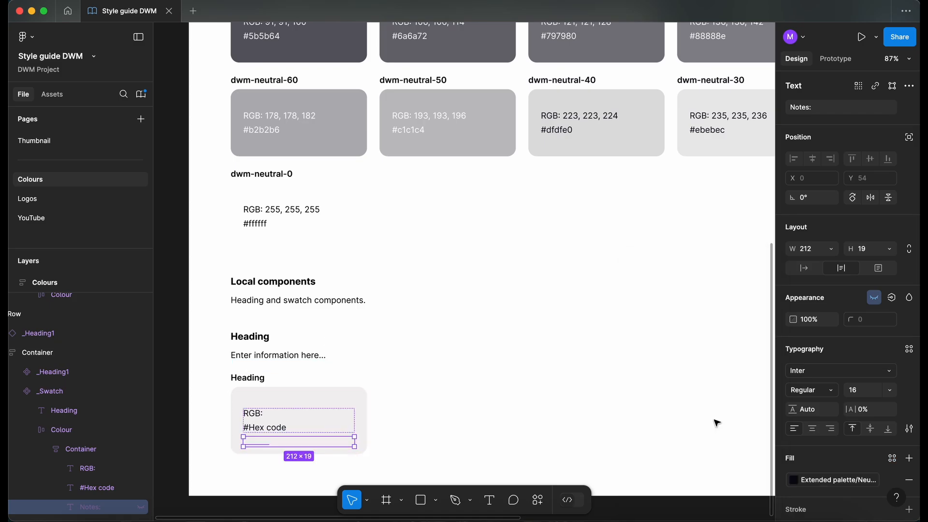
pyautogui.click(249, 378)
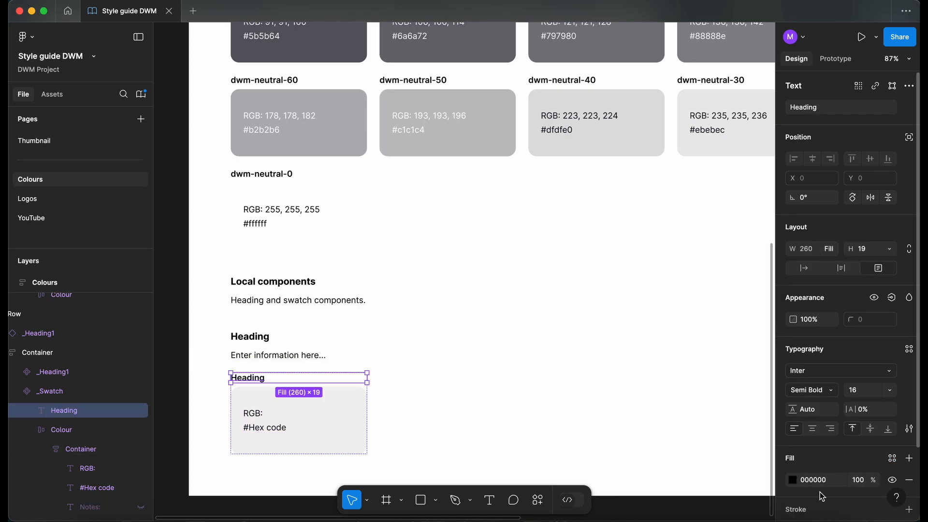
pyautogui.click(893, 458)
pyautogui.click(710, 424)
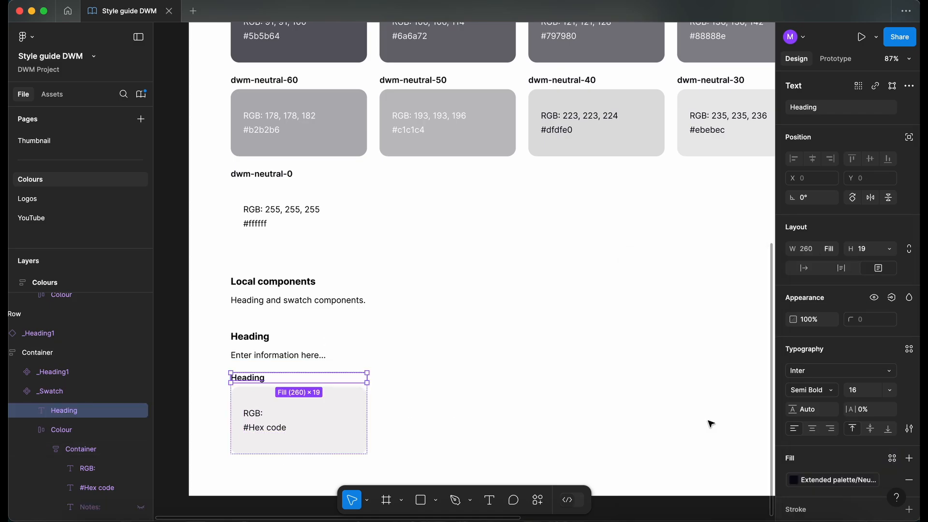
# - Apply the dwm-neutral-900 variable to the Heading text inside the main _Heading1 component
pyautogui.click(264, 353)
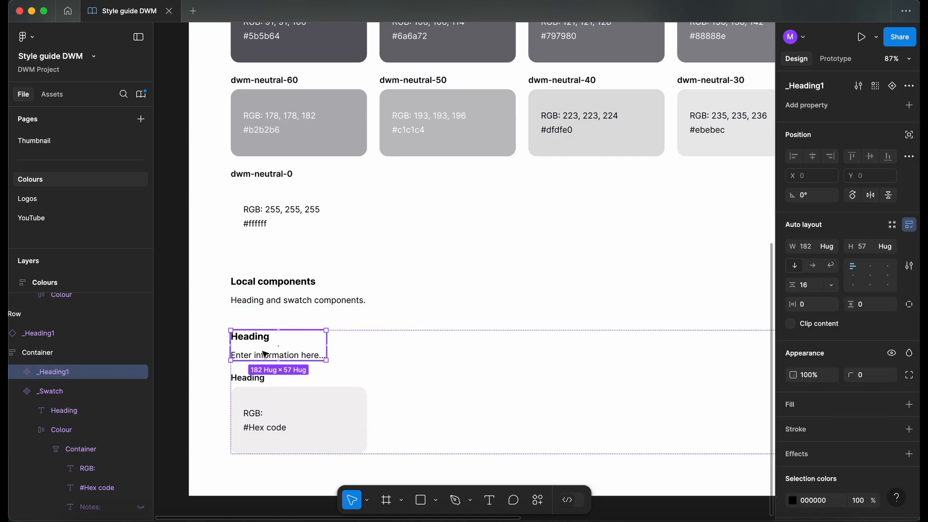
pyautogui.click(259, 341)
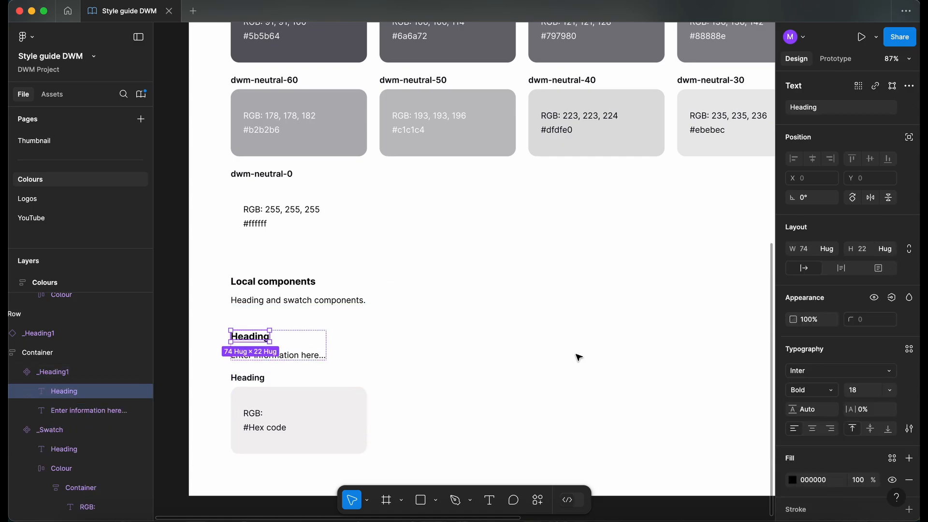
pyautogui.click(892, 458)
pyautogui.click(712, 424)
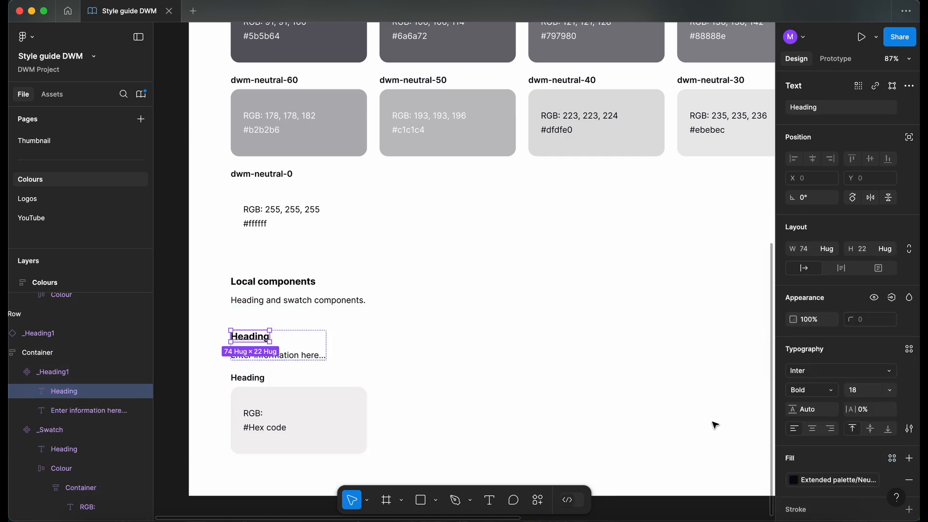
# - Apply the dwm-neutral-700 variable to the "Enter information here..." text in the main _Heading1 component
pyautogui.click(307, 355)
pyautogui.scroll(5, 311, 369)
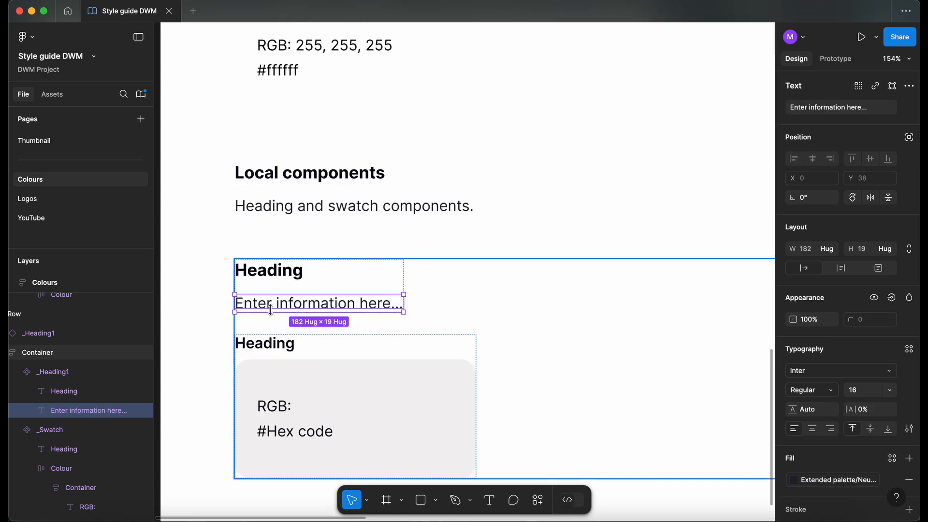
pyautogui.scroll(6, 266, 304)
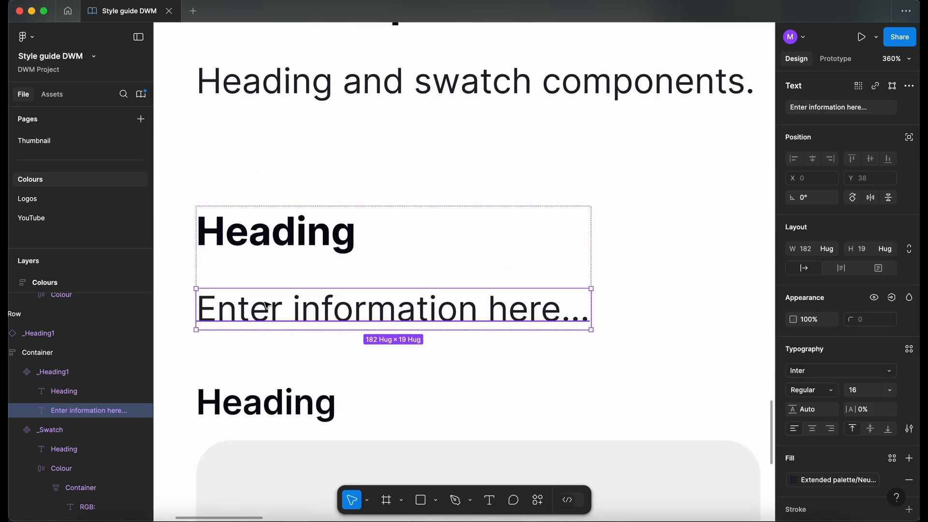
pyautogui.scroll(-5, 267, 305)
pyautogui.hscroll(3, 269, 303)
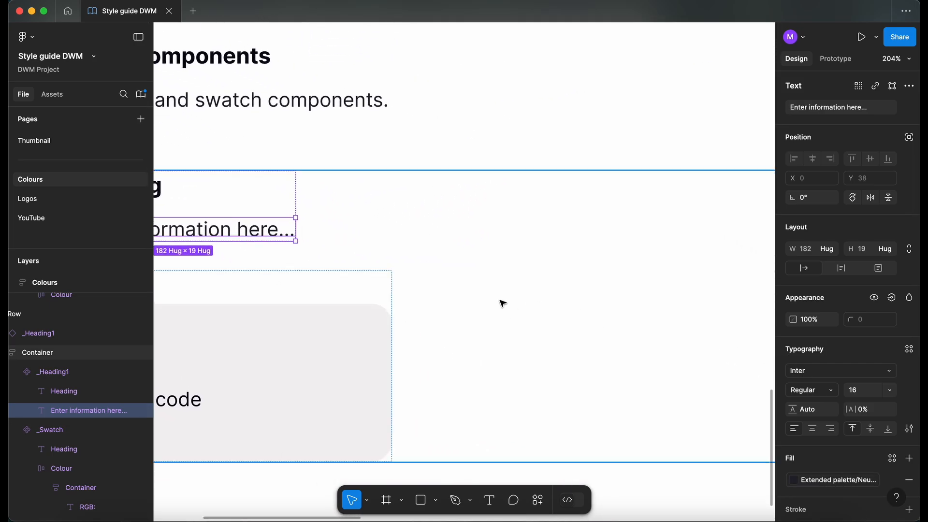
pyautogui.hscroll(-5, 501, 304)
pyautogui.scroll(-3, 502, 305)
pyautogui.click(793, 481)
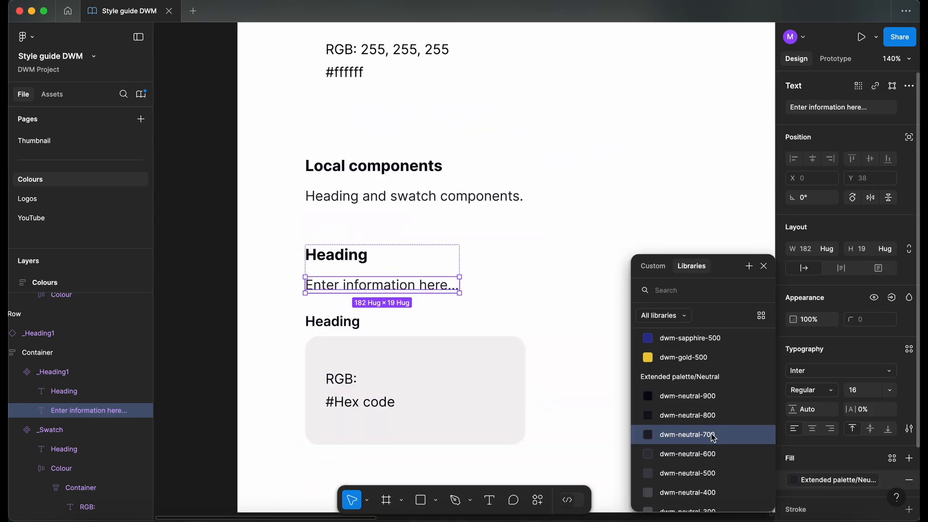
pyautogui.click(224, 311)
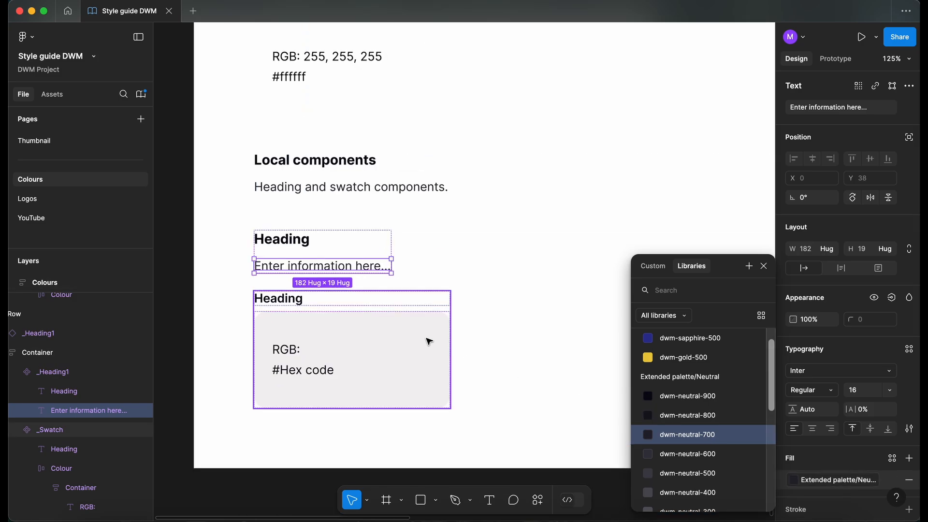
# - Check the fill variables on the heading and description text of the _Heading1 component, Local components and Extended palette sections
pyautogui.click(273, 240)
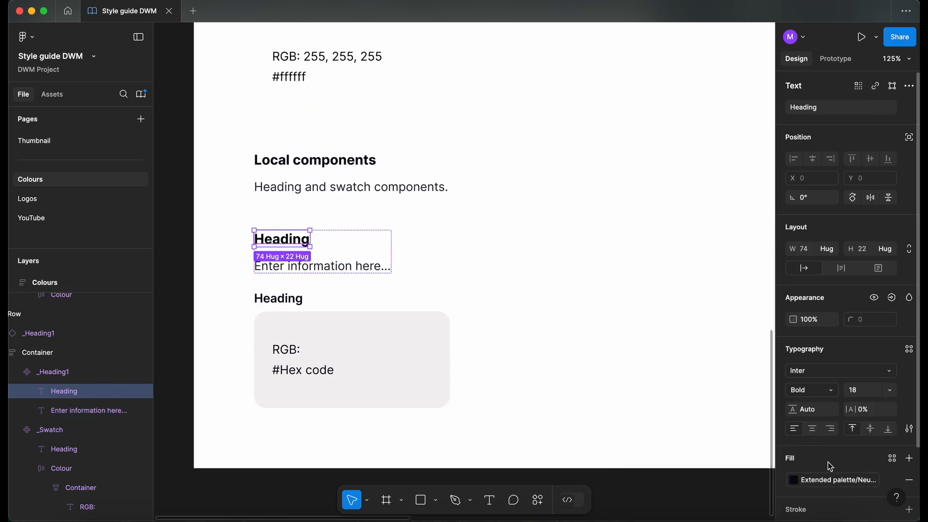
pyautogui.click(846, 486)
pyautogui.click(191, 344)
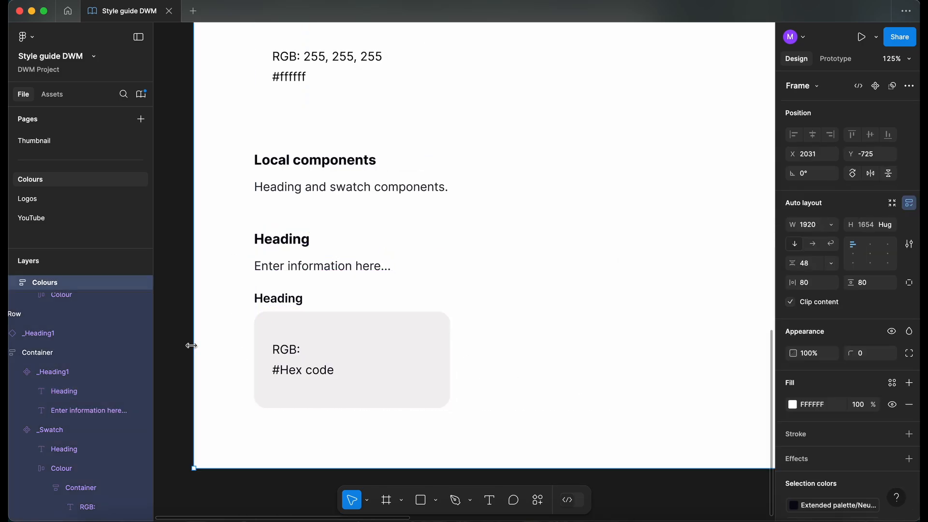
pyautogui.scroll(5, 193, 348)
pyautogui.scroll(1, 195, 348)
pyautogui.doubleClick(263, 295)
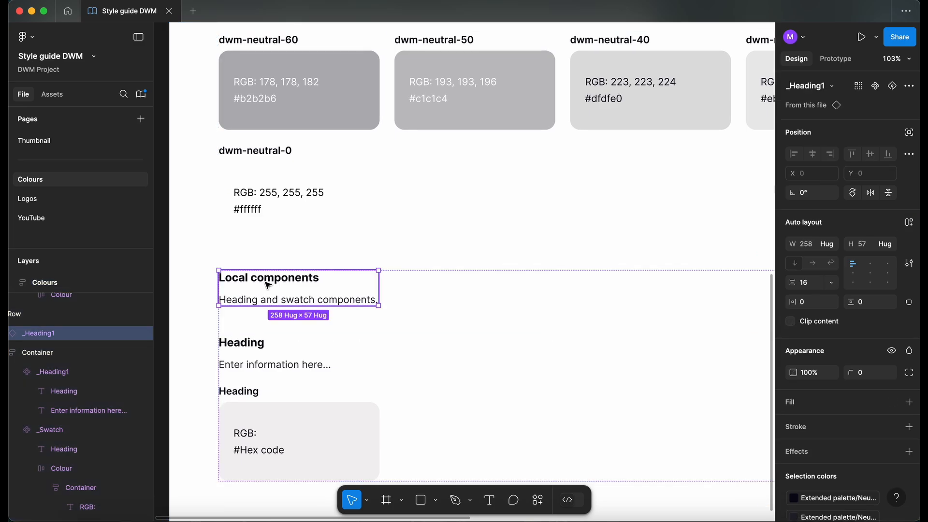
pyautogui.doubleClick(268, 284)
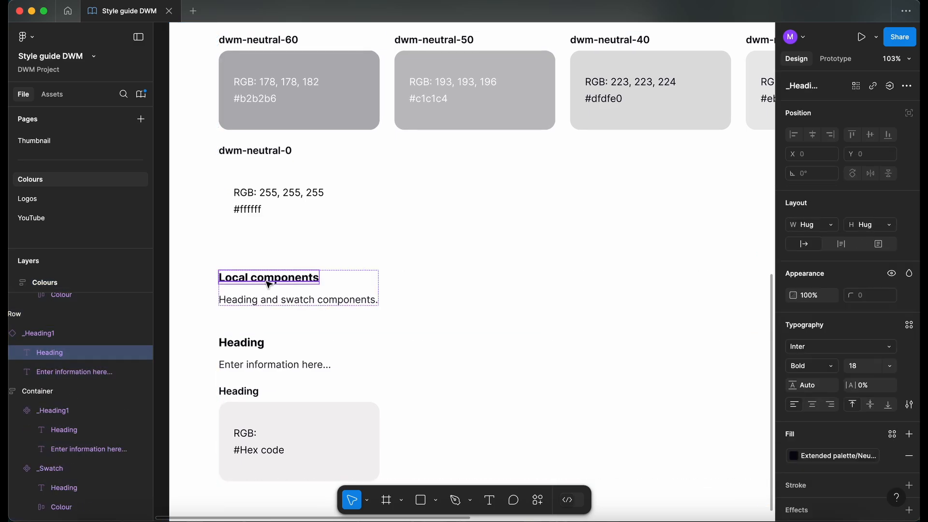
pyautogui.click(317, 305)
pyautogui.scroll(-3, 318, 305)
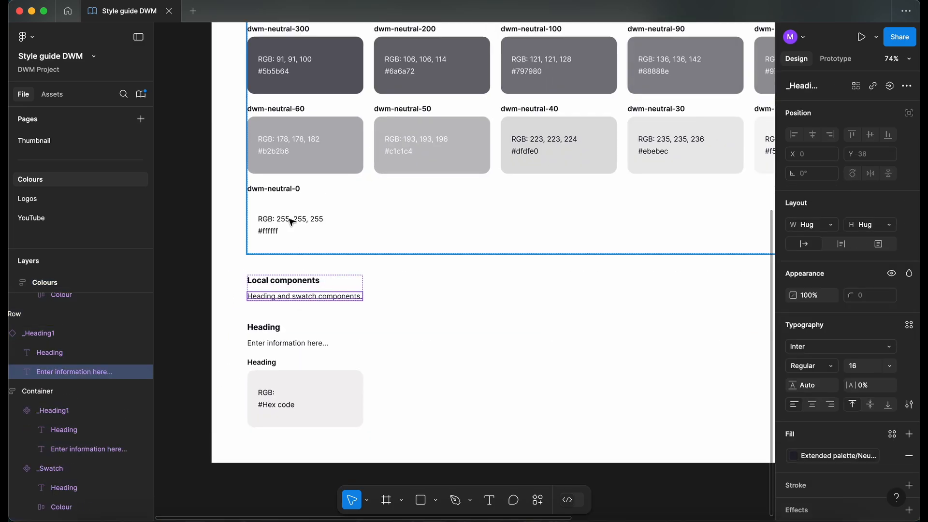
pyautogui.scroll(5, 290, 215)
pyautogui.scroll(2, 292, 223)
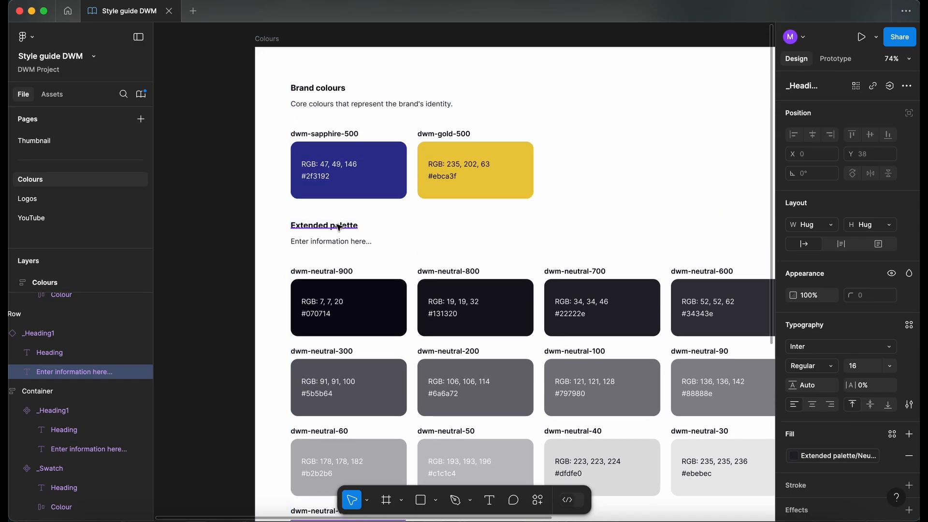
pyautogui.doubleClick(333, 225)
pyautogui.press('Escape')
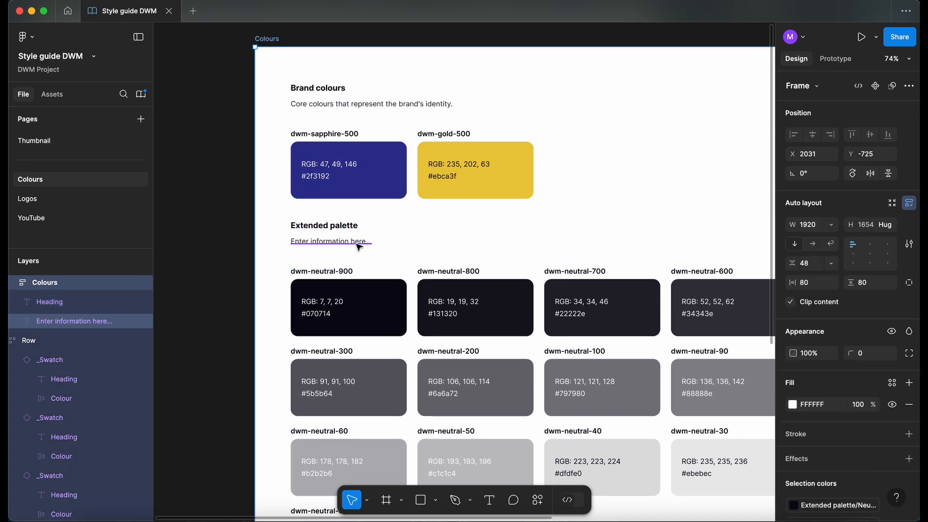
pyautogui.click(358, 240)
pyautogui.click(206, 274)
# - Link the backgrounds of the swatches dwm-neutral-900 through dwm-neutral-400 to the variables matching their names
pyautogui.scroll(-3, 206, 273)
pyautogui.scroll(-4, 208, 261)
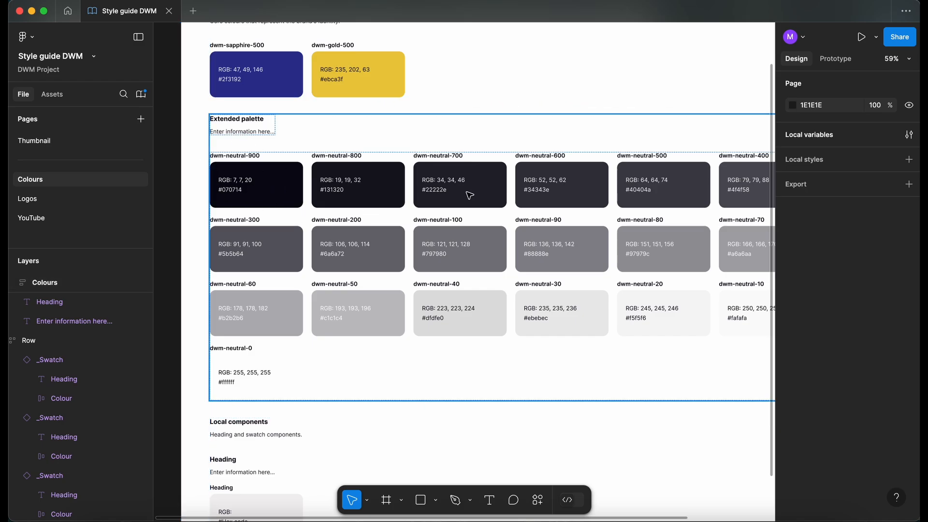
pyautogui.keyDown('super'); pyautogui.click(269, 182); pyautogui.keyUp('super')
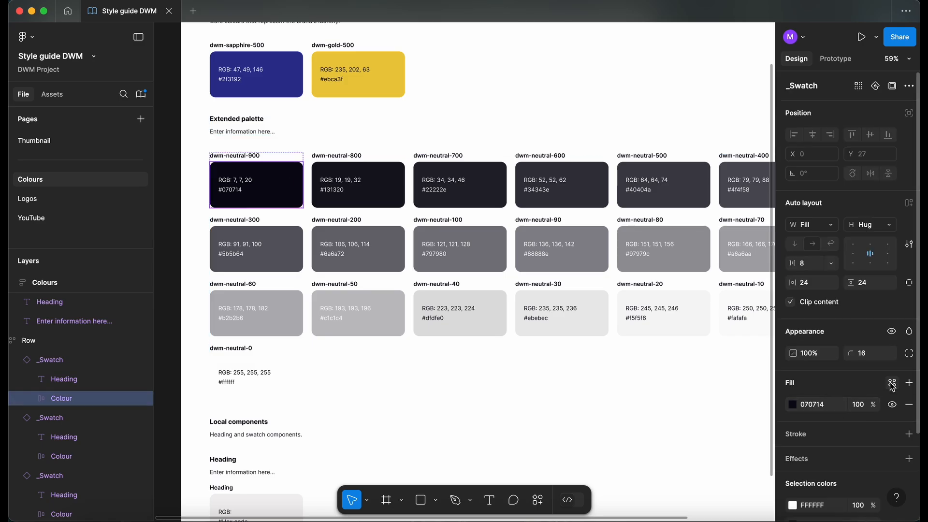
pyautogui.click(892, 383)
pyautogui.keyDown('super'); pyautogui.click(360, 184); pyautogui.keyUp('super')
pyautogui.keyDown('super'); pyautogui.click(461, 184); pyautogui.keyUp('super')
pyautogui.click(892, 384)
pyautogui.keyDown('super'); pyautogui.click(563, 184); pyautogui.keyUp('super')
pyautogui.keyDown('super'); pyautogui.click(663, 181); pyautogui.keyUp('super')
pyautogui.click(892, 382)
pyautogui.hscroll(-1, 668, 206)
# - Link the backgrounds of the swatches dwm-neutral-300 through dwm-neutral-70 to the variables matching their names
pyautogui.click(309, 228)
pyautogui.click(892, 470)
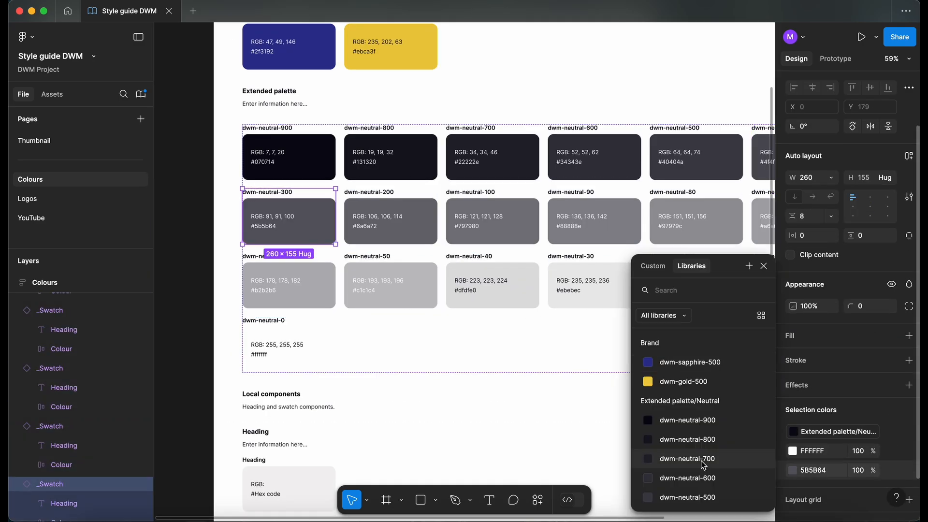
pyautogui.click(410, 227)
pyautogui.click(718, 462)
pyautogui.click(614, 227)
pyautogui.click(892, 470)
pyautogui.click(723, 232)
pyautogui.click(663, 218)
pyautogui.click(892, 470)
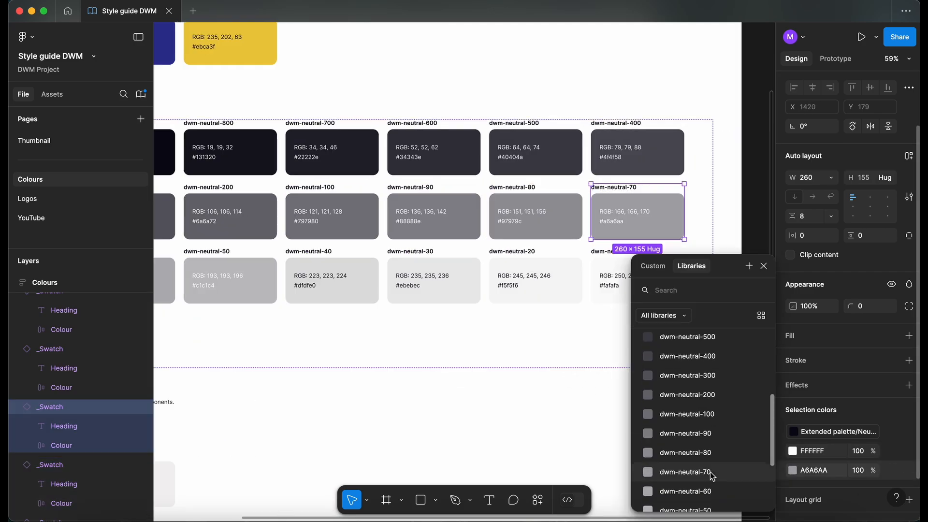
pyautogui.click(710, 474)
# - Link the backgrounds of the swatches dwm-neutral-60 through dwm-neutral-10 to the variables matching their names
pyautogui.click(411, 203)
pyautogui.click(512, 203)
pyautogui.click(712, 453)
pyautogui.click(630, 198)
pyautogui.click(483, 181)
pyautogui.click(665, 181)
pyautogui.click(893, 453)
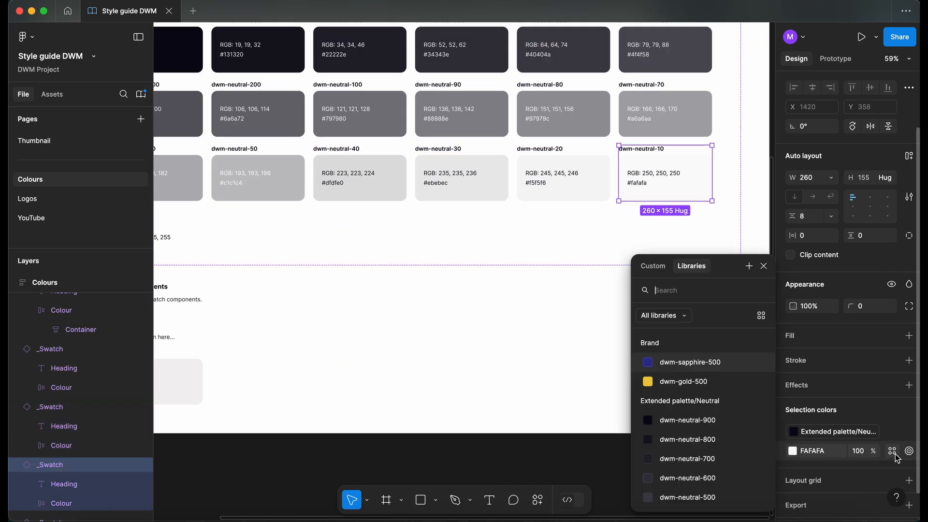
# - Link the white background of the dwm-neutral-0 swatch to its matching variable
pyautogui.hscroll(-5, 464, 232)
pyautogui.click(485, 218)
pyautogui.keyDown('super'); pyautogui.click(286, 215); pyautogui.keyUp('super')
pyautogui.click(893, 386)
# - Check the fills in the _Swatch and _Heading1 components and review the Colours frame's selection colours for unlinked values
pyautogui.keyDown('super'); pyautogui.click(288, 358); pyautogui.keyUp('super')
pyautogui.click(688, 458)
pyautogui.click(420, 455)
pyautogui.keyDown('super'); pyautogui.click(275, 315); pyautogui.keyUp('super')
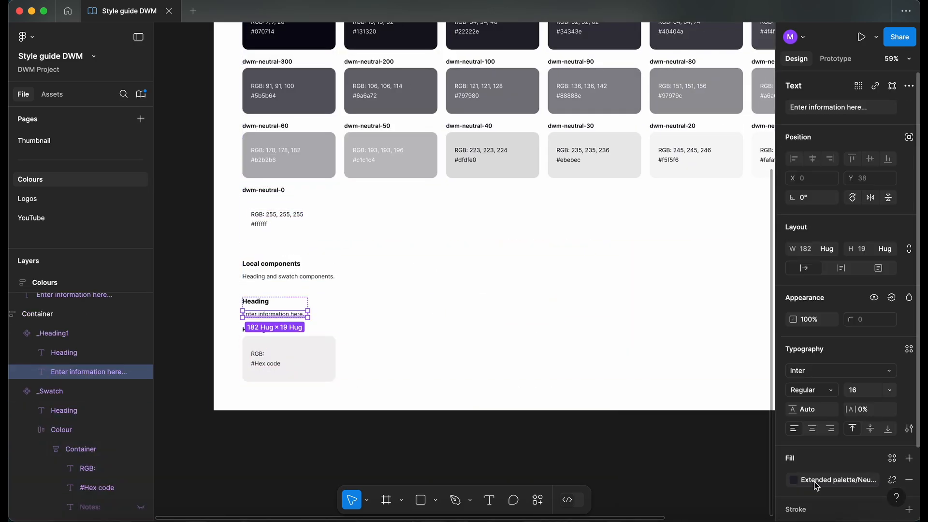
pyautogui.click(435, 455)
pyautogui.scroll(-4, 301, 338)
pyautogui.click(261, 71)
pyautogui.scroll(-10, 903, 406)
pyautogui.click(730, 241)
pyautogui.click(254, 73)
# - Apply an Extended palette/Neutral variable to the light grey background of the main _Swatch component
pyautogui.keyDown('super'); pyautogui.click(314, 441); pyautogui.keyUp('super')
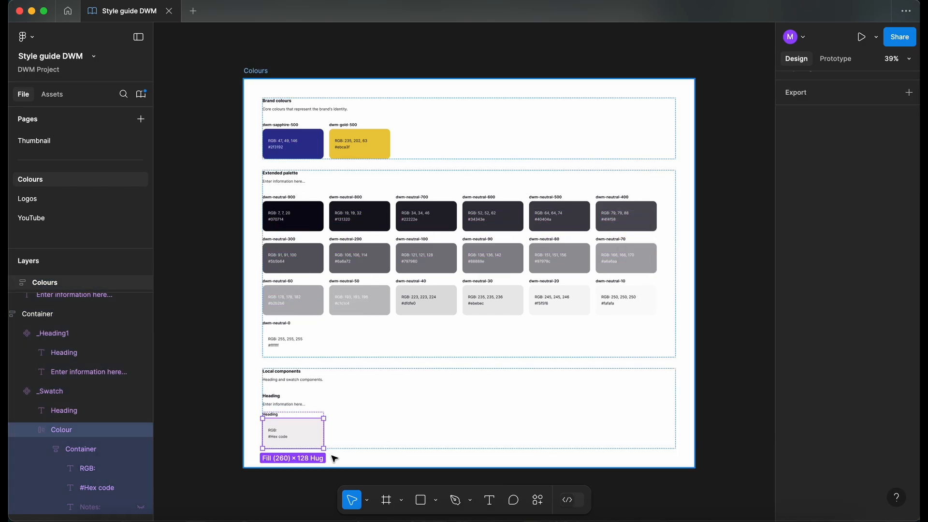
pyautogui.scroll(3, 333, 450)
pyautogui.click(893, 385)
pyautogui.click(420, 449)
# - Review all selection colours of the Colours frame to verify that each one is linked to a variable
pyautogui.scroll(-4, 310, 339)
pyautogui.click(278, 71)
pyautogui.click(398, 81)
pyautogui.click(264, 104)
pyautogui.scroll(-10, 902, 348)
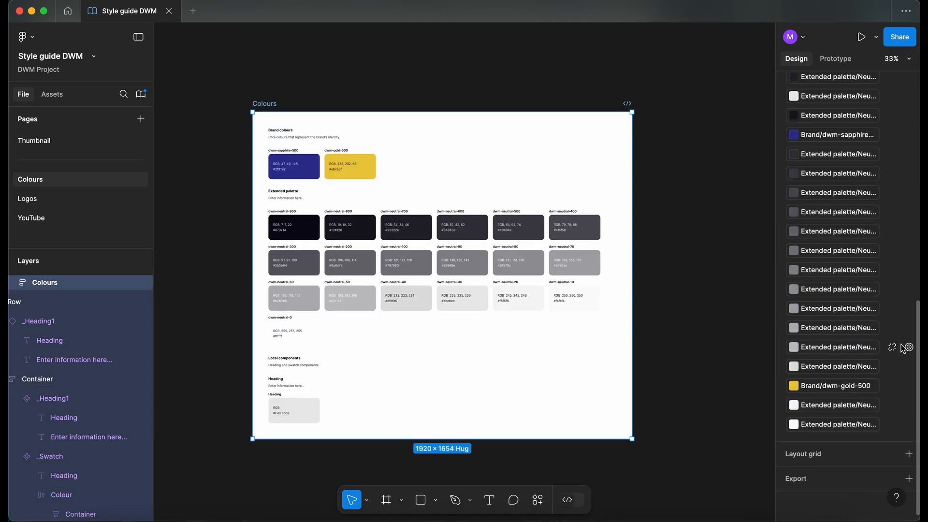
pyautogui.scroll(1, 902, 348)
pyautogui.click(308, 454)
pyautogui.scroll(2, 307, 453)
pyautogui.scroll(1, 377, 397)
pyautogui.hscroll(2, 377, 396)
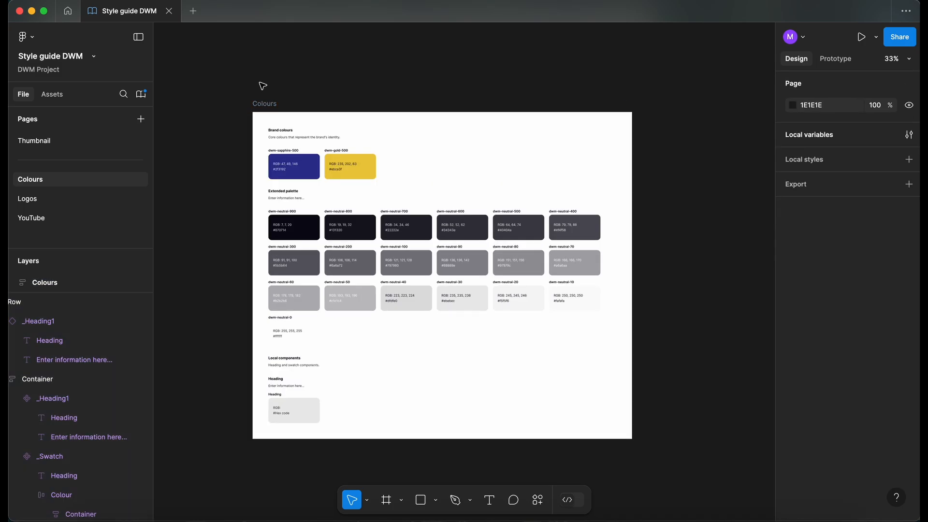
pyautogui.click(270, 105)
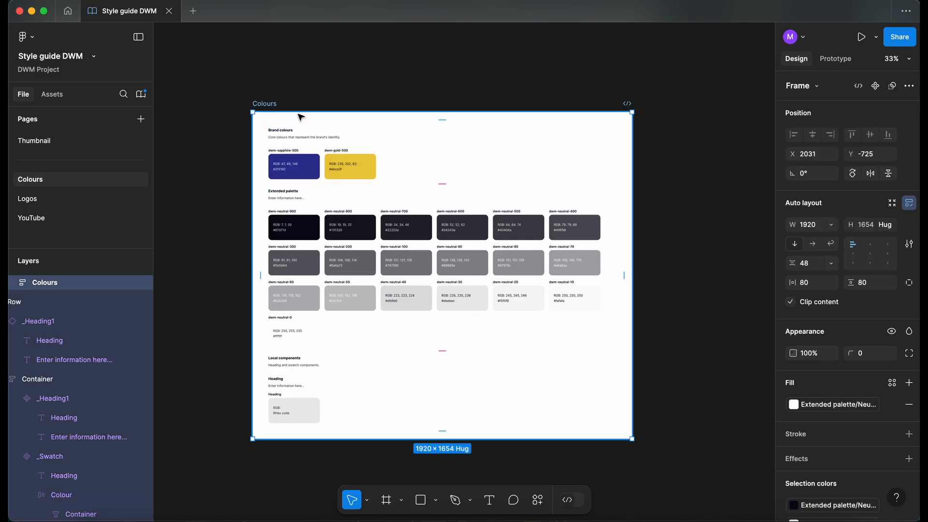
pyautogui.scroll(-6, 838, 415)
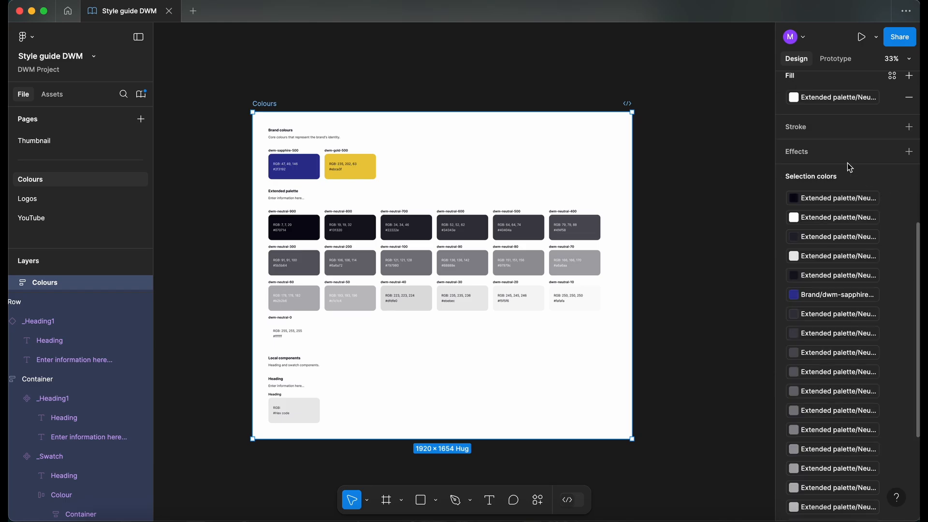
pyautogui.scroll(-5, 863, 191)
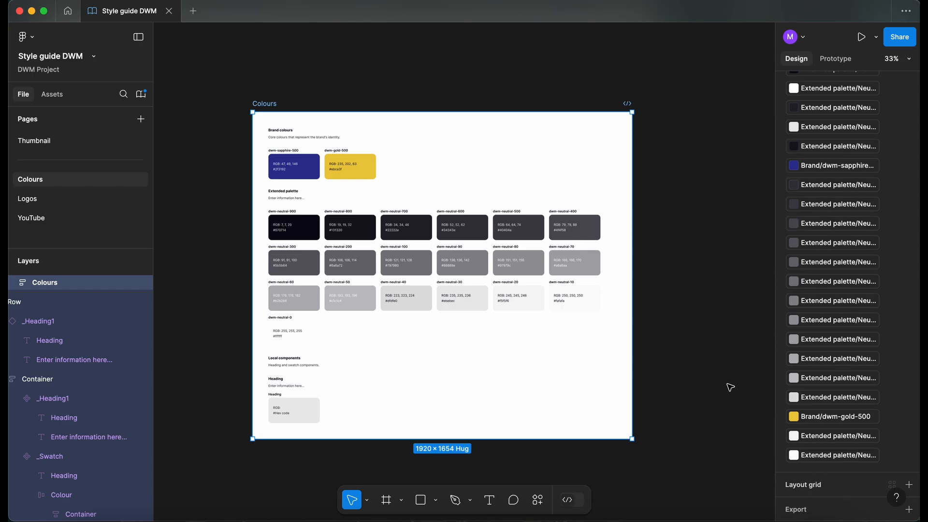
# - Check which colour variable is linked to the fill of the Heading text in the main _Heading1 component
pyautogui.click(692, 334)
pyautogui.scroll(5, 282, 439)
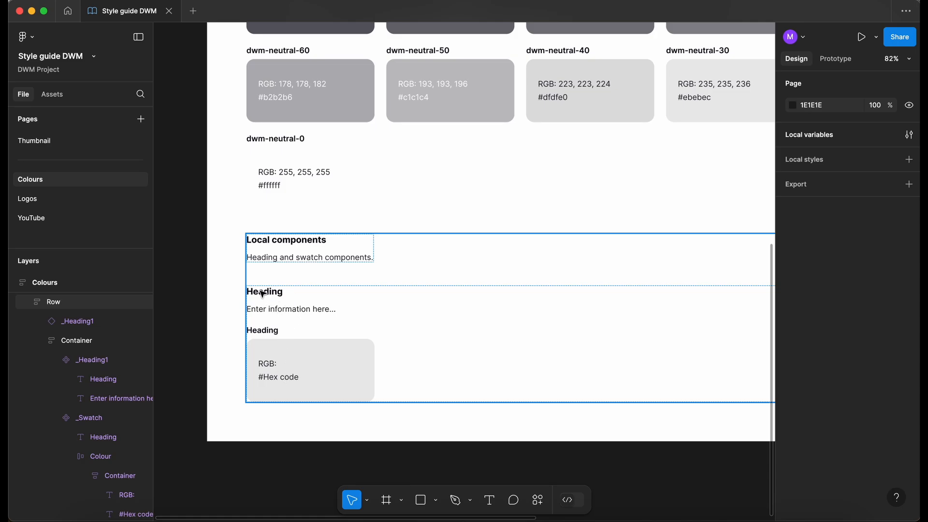
pyautogui.scroll(3, 273, 296)
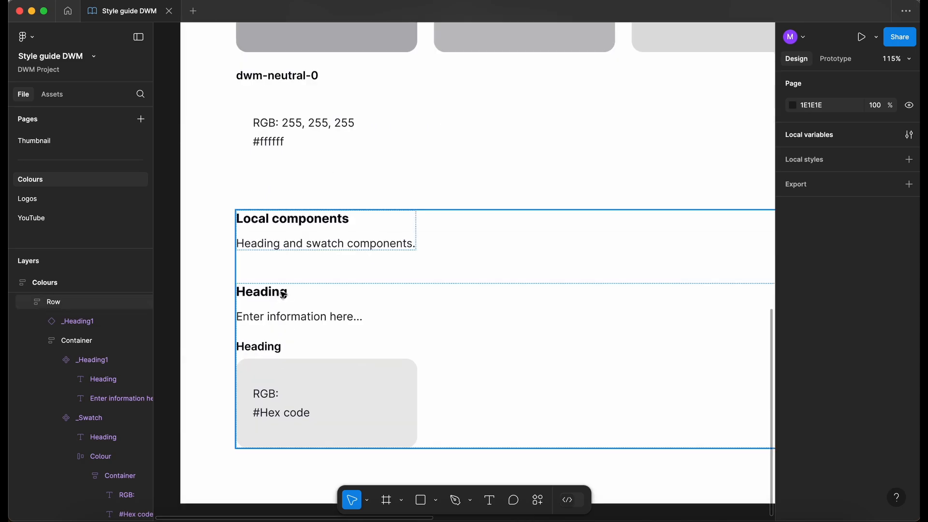
pyautogui.doubleClick(277, 293)
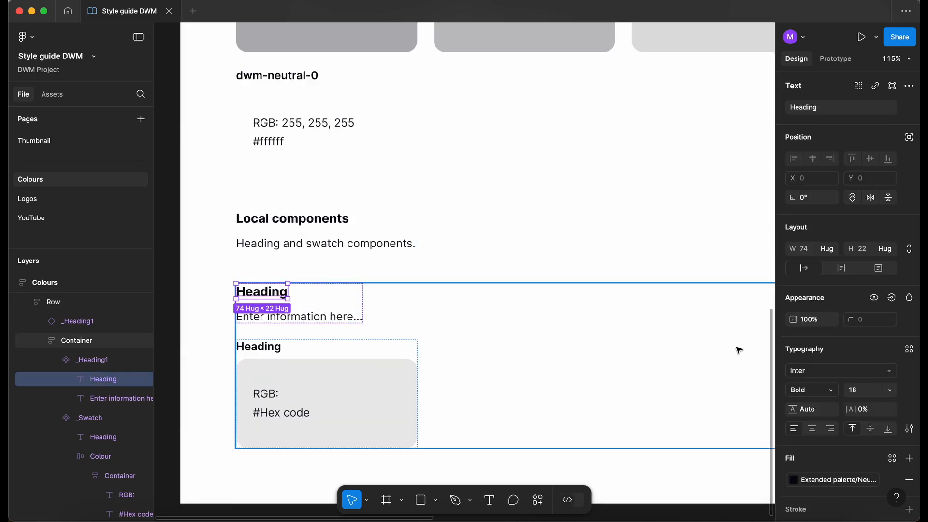
pyautogui.click(817, 480)
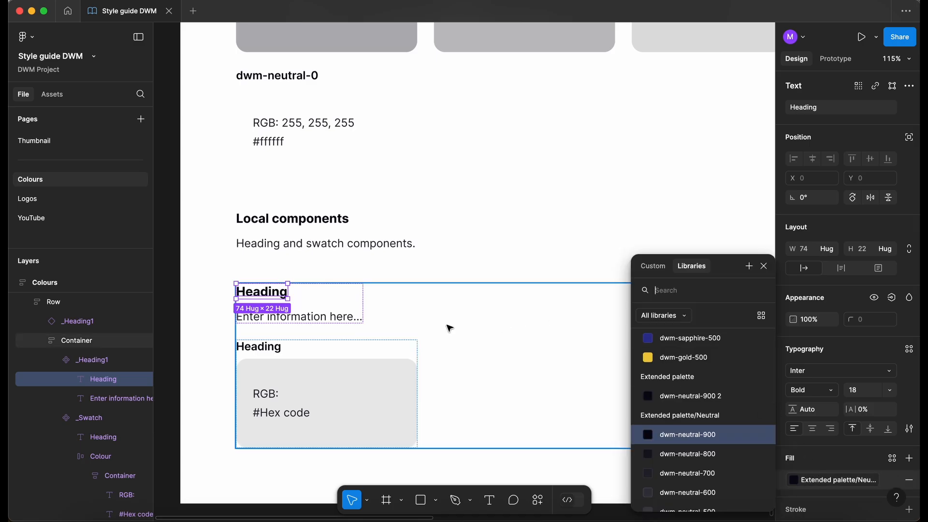
pyautogui.press('Escape')
# - Check which colour variable is linked to the fill of the #Hex code text in the main _Swatch component
pyautogui.click(291, 414)
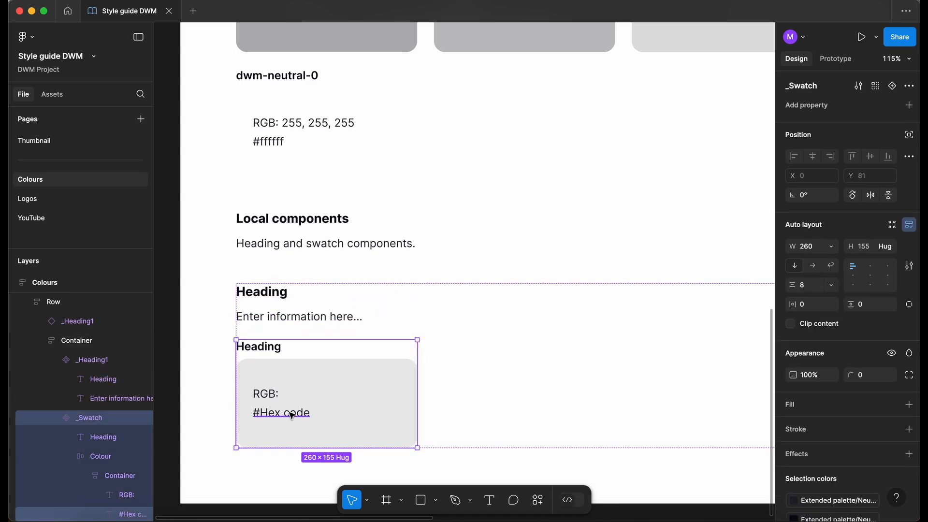
pyautogui.keyDown('super'); pyautogui.click(292, 414); pyautogui.keyUp('super')
pyautogui.click(852, 483)
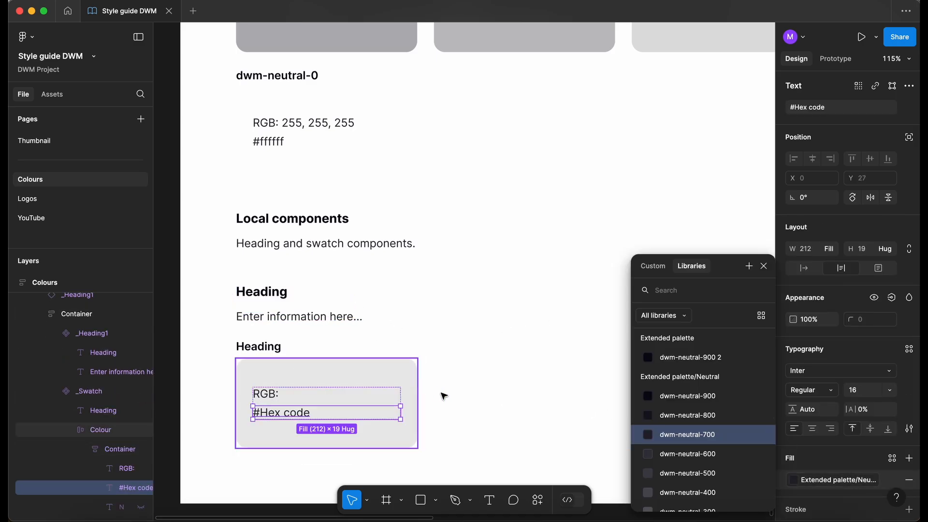
pyautogui.press('Escape')
pyautogui.scroll(-4, 454, 397)
pyautogui.hscroll(3, 453, 398)
pyautogui.scroll(-2, 454, 398)
pyautogui.click(453, 399)
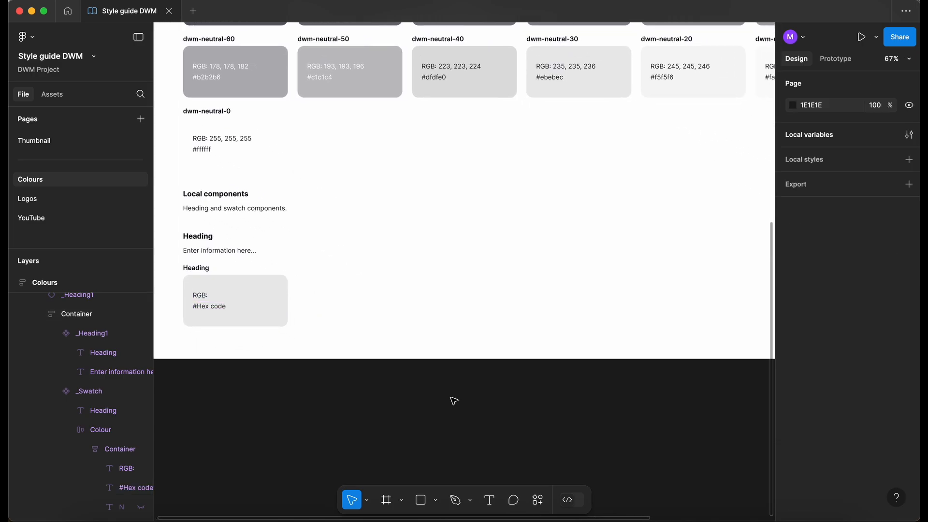